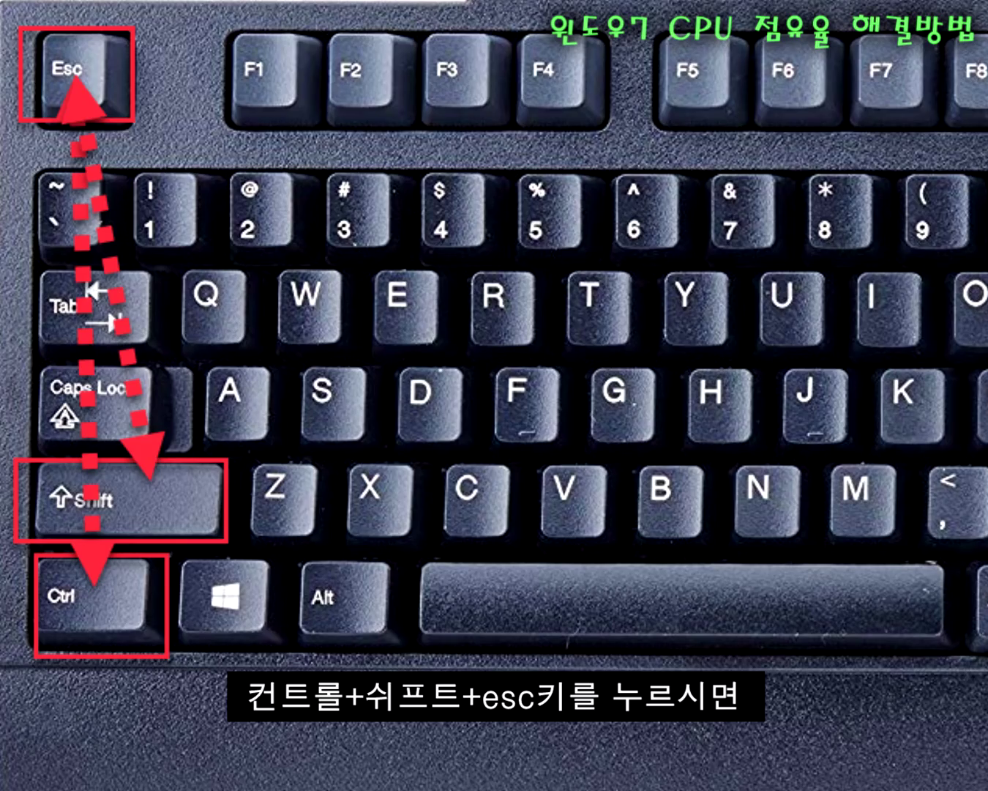
- Open Windows Task Manager, examine the running processes and their CPU use, and close it
key(ctrl+shift+Escape)
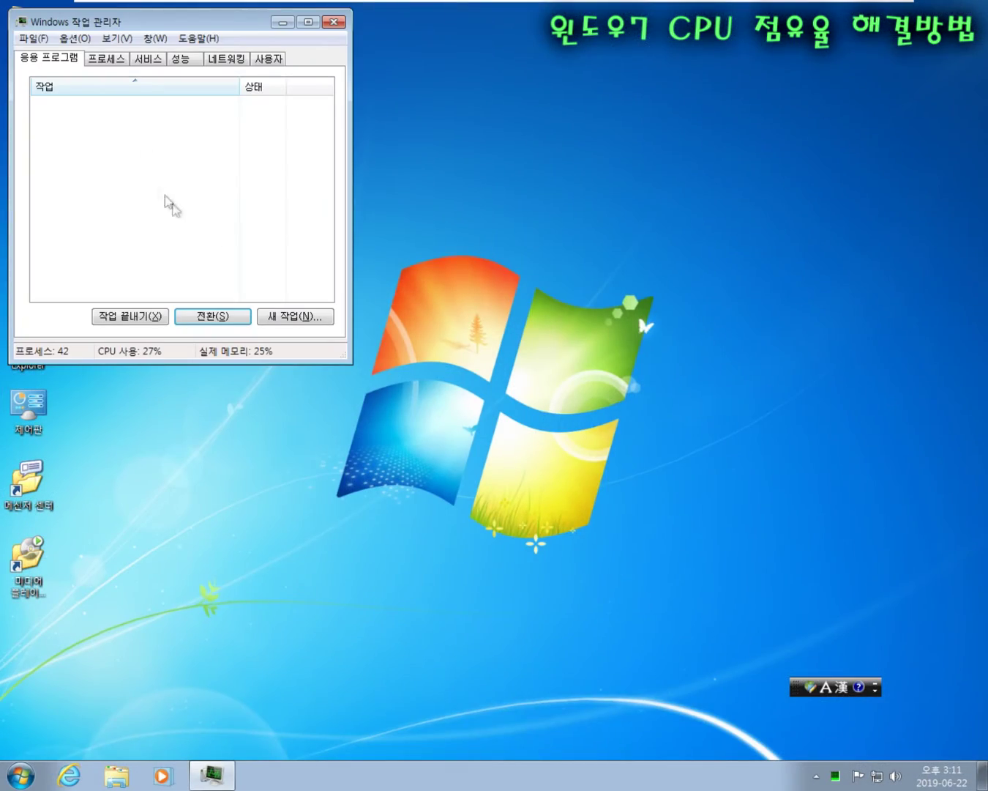
drag(129, 28, 389, 159)
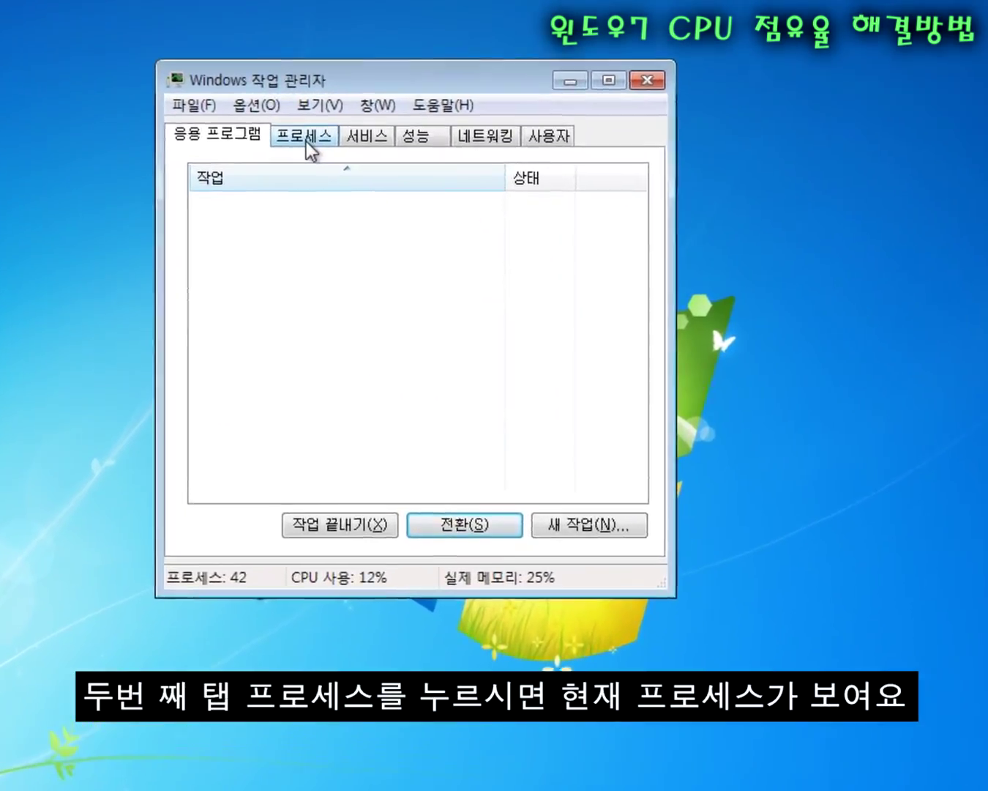
click(307, 140)
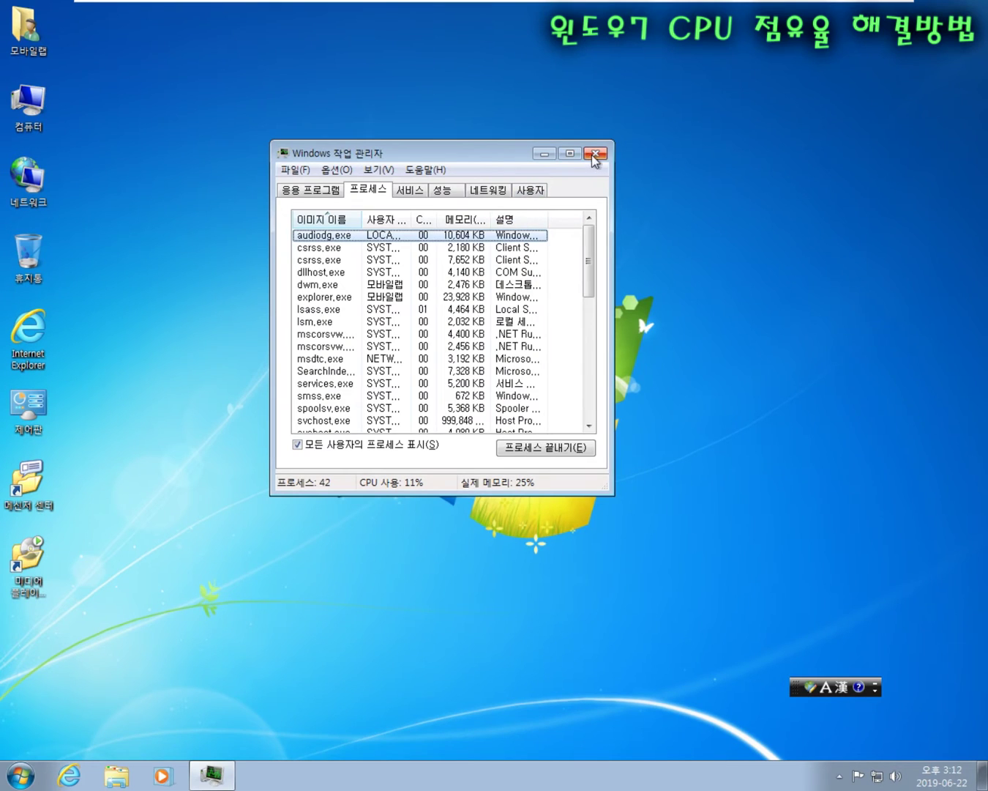
click(594, 154)
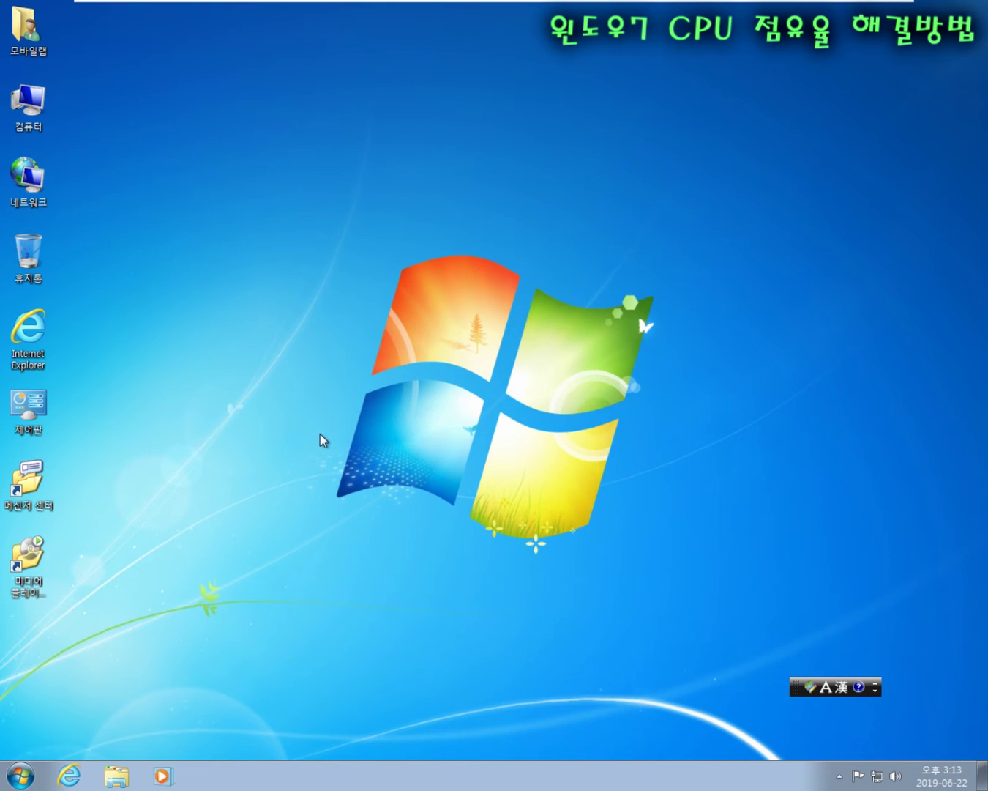
- Search the computer for "defender", open Windows Defender and go to its options (옵션)
key(super)
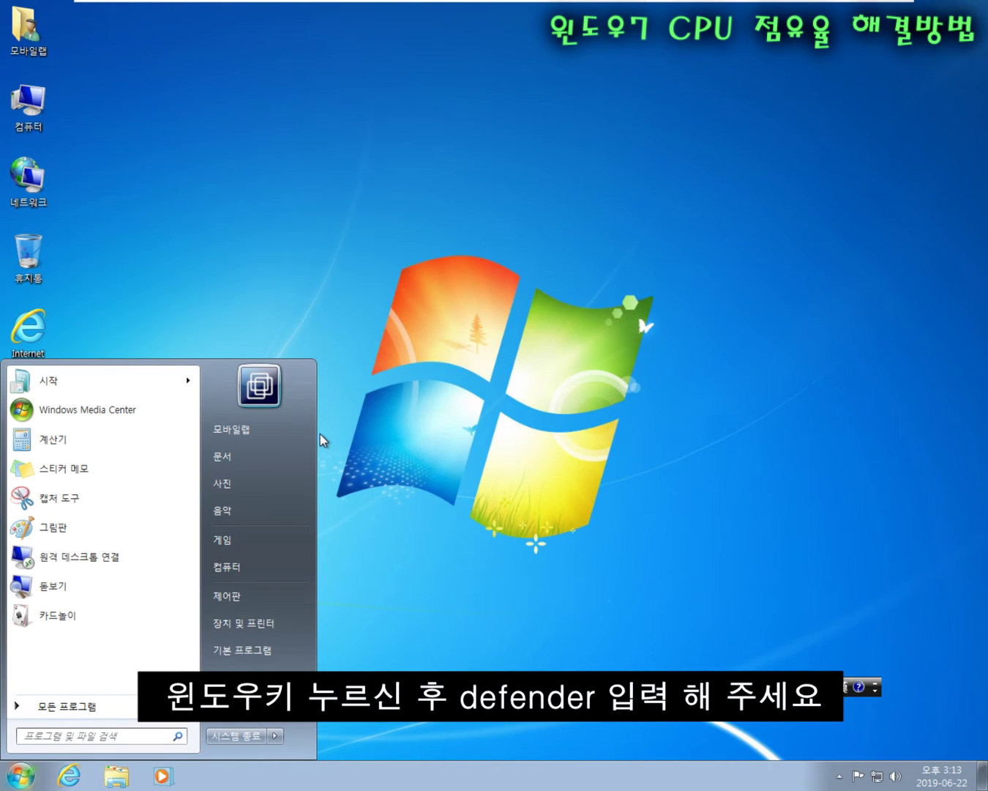
text(defen)
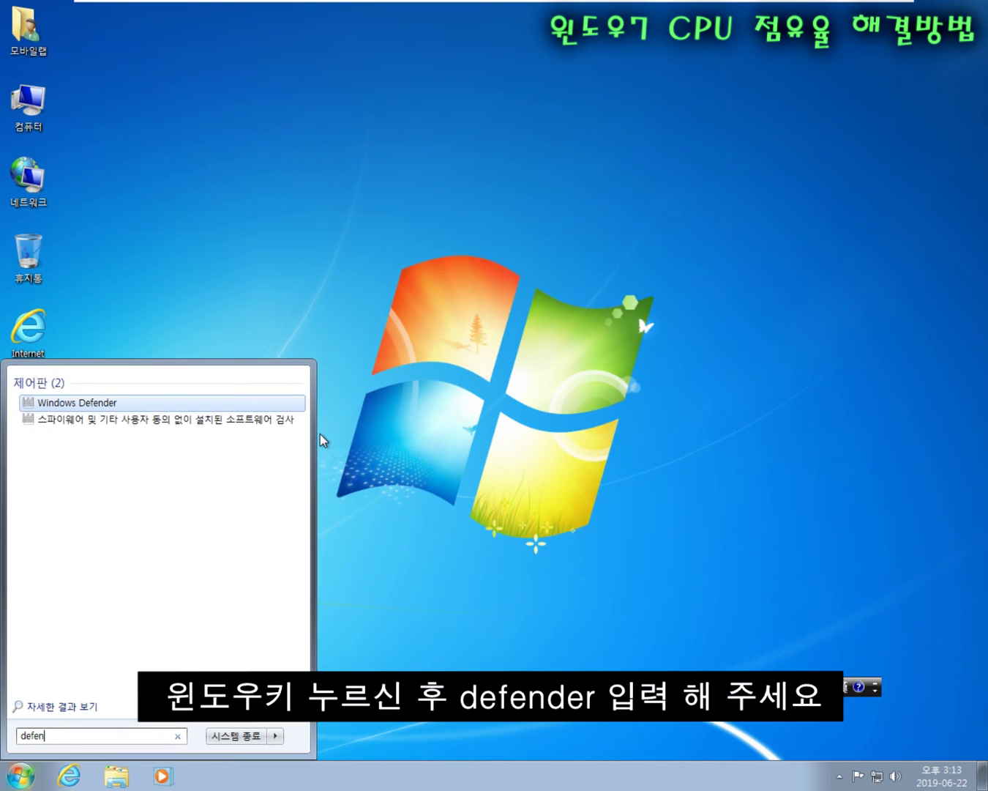
text(der)
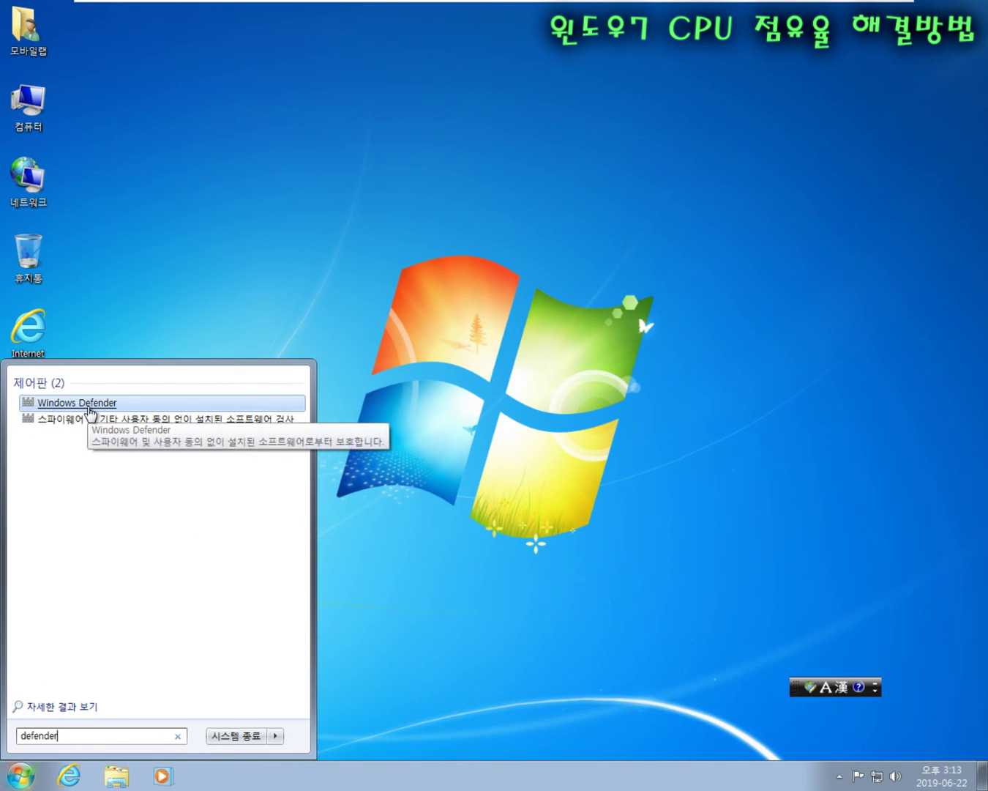
click(90, 410)
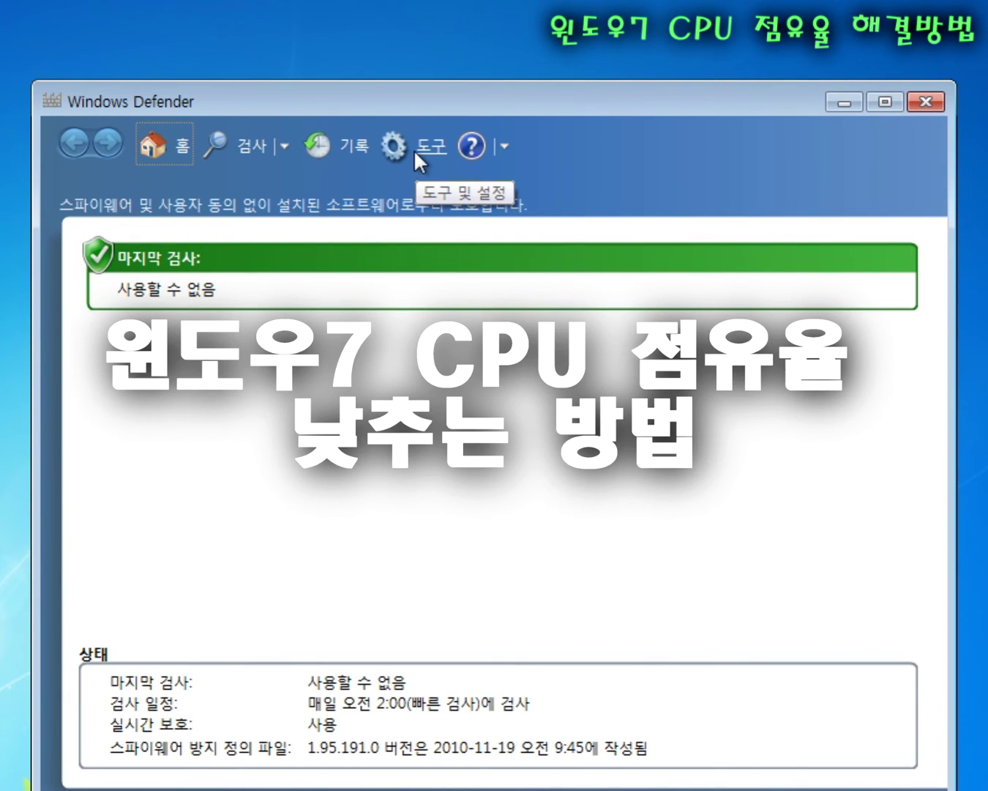
click(414, 149)
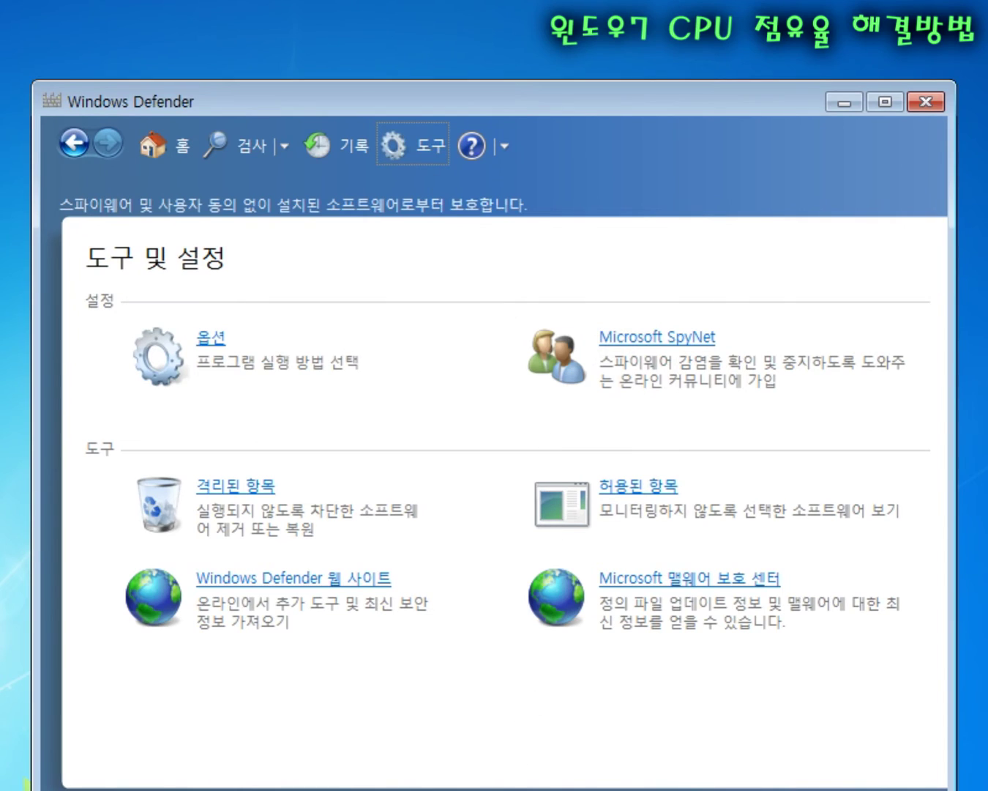
click(211, 339)
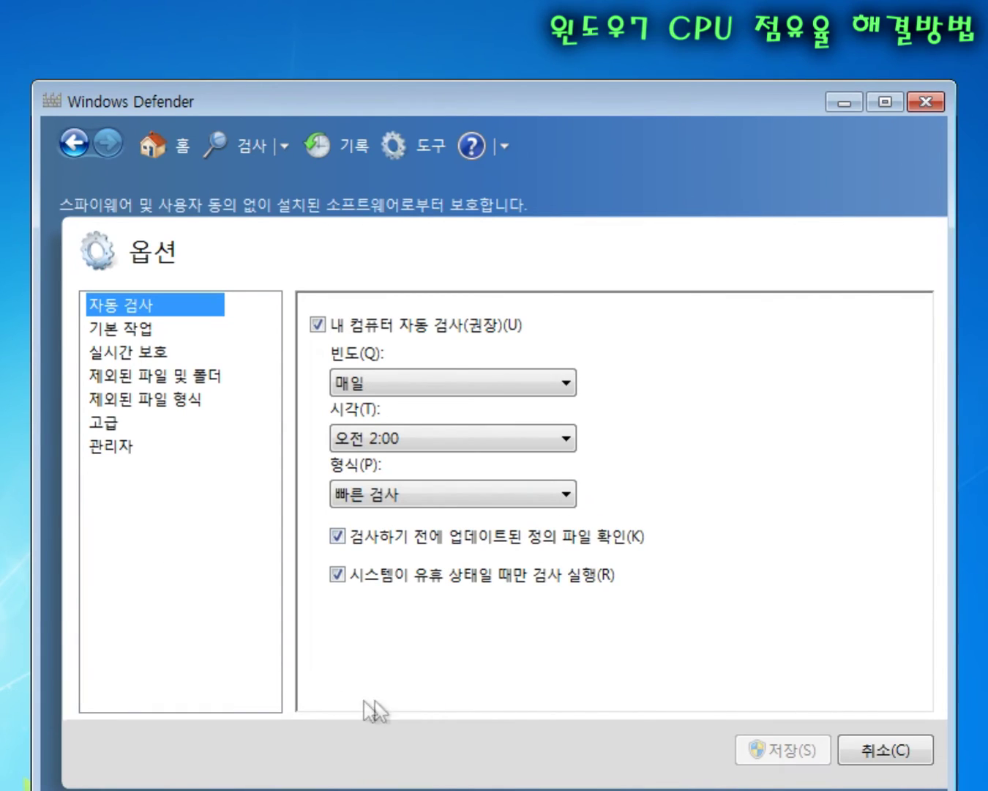
- Add the folder C:\Program Files\Windows Defender to the excluded files and folders (제외된 파일 및 폴더)
click(168, 379)
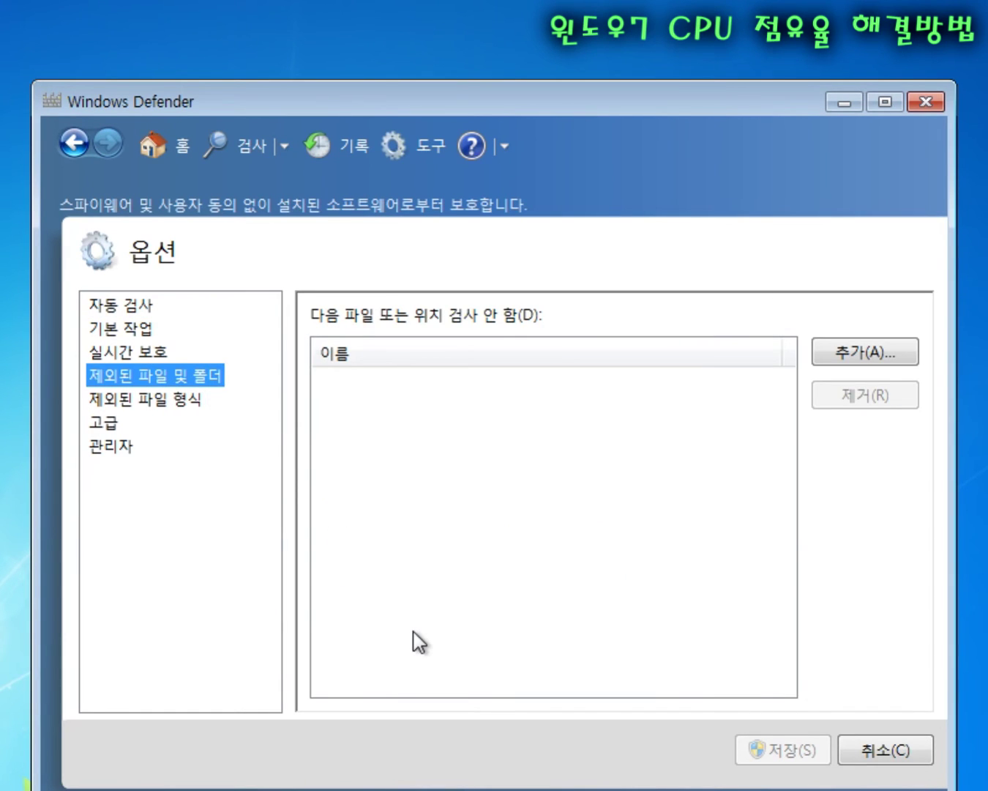
click(837, 359)
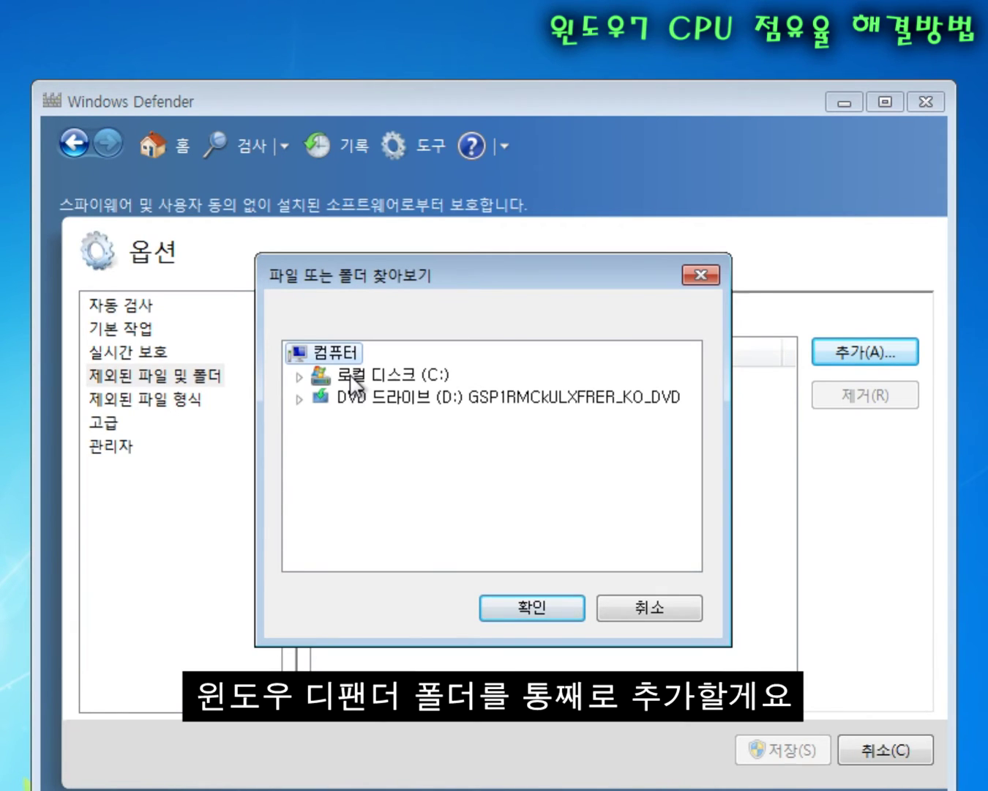
click(352, 377)
double_click(370, 377)
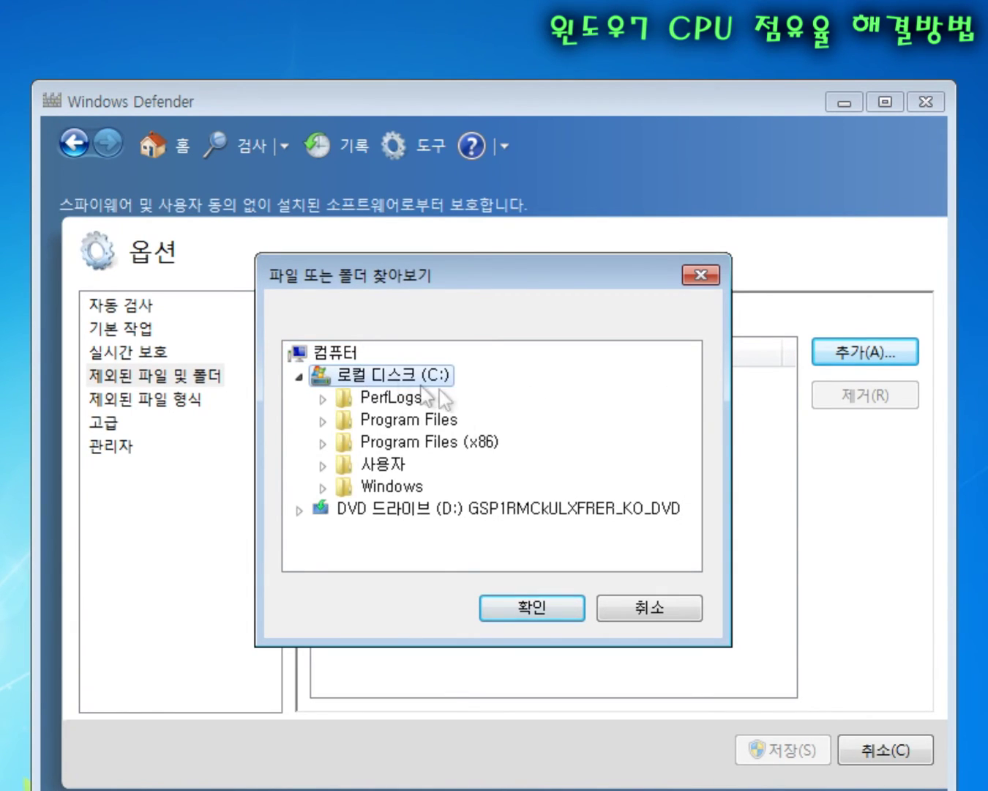
click(415, 421)
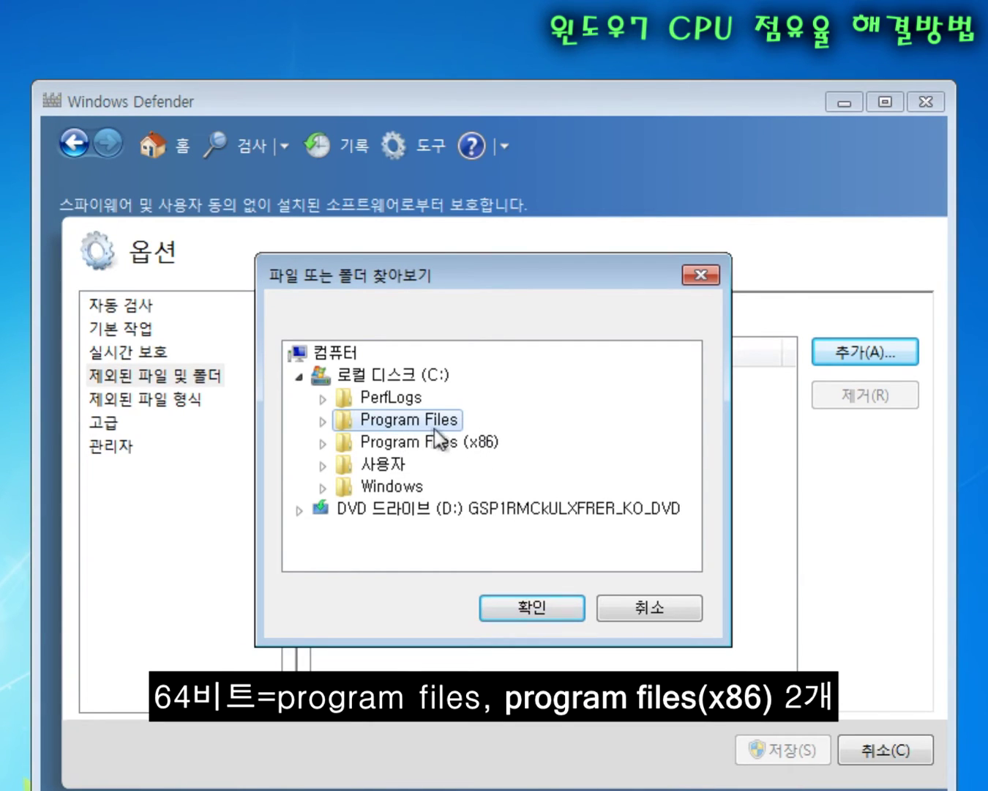
double_click(406, 421)
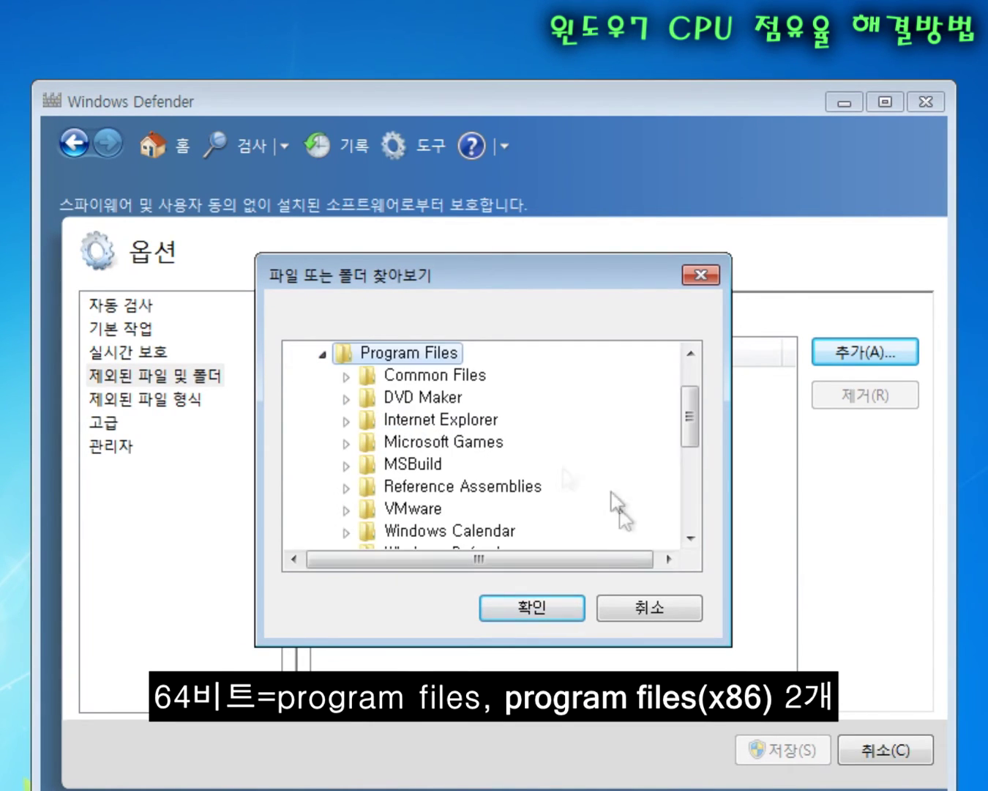
scroll(491, 490, down, 1)
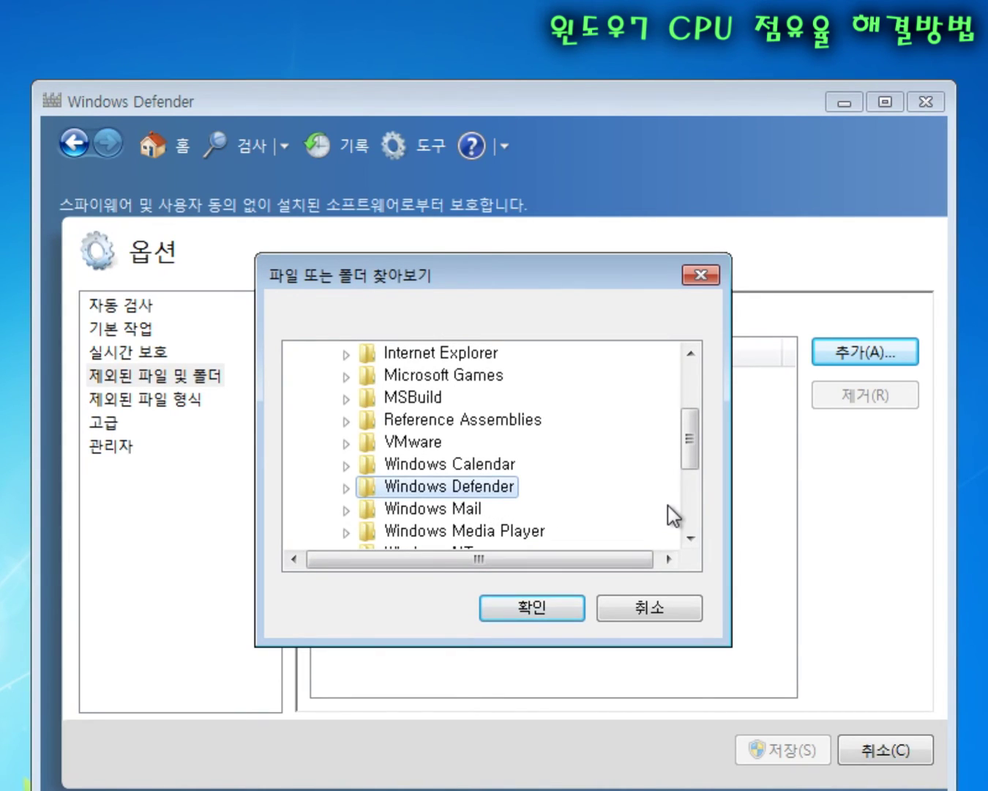
click(509, 613)
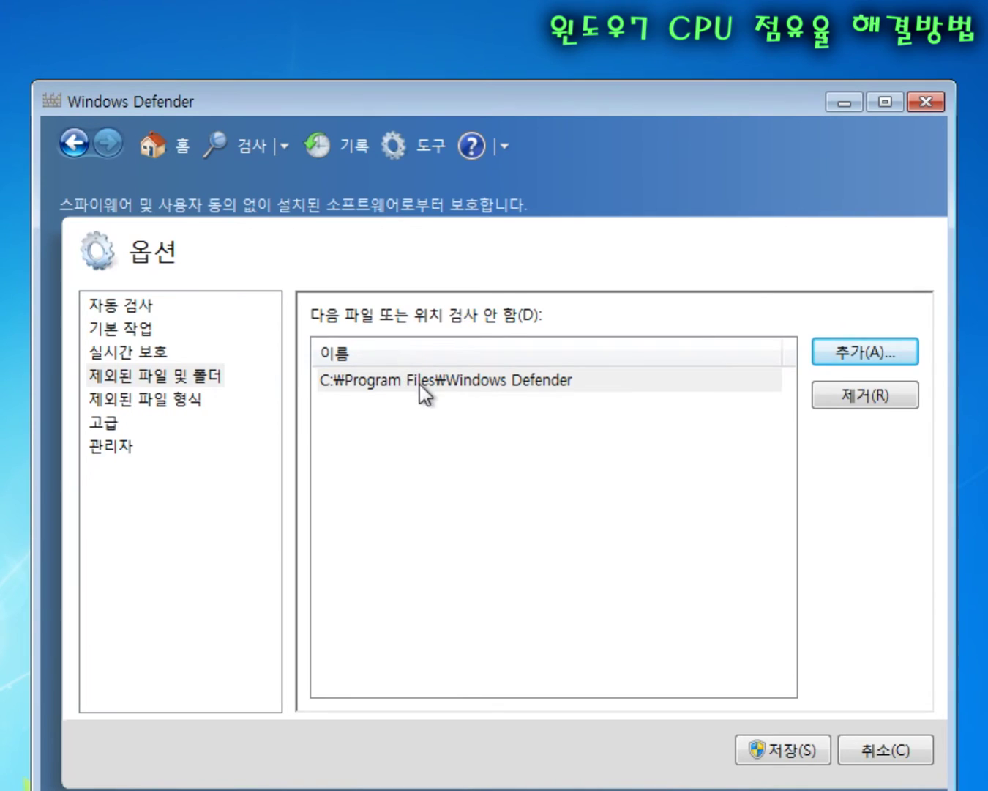
- Add the folder C:\Program Files (x86)\Windows Defender to the excluded files and folders
click(494, 422)
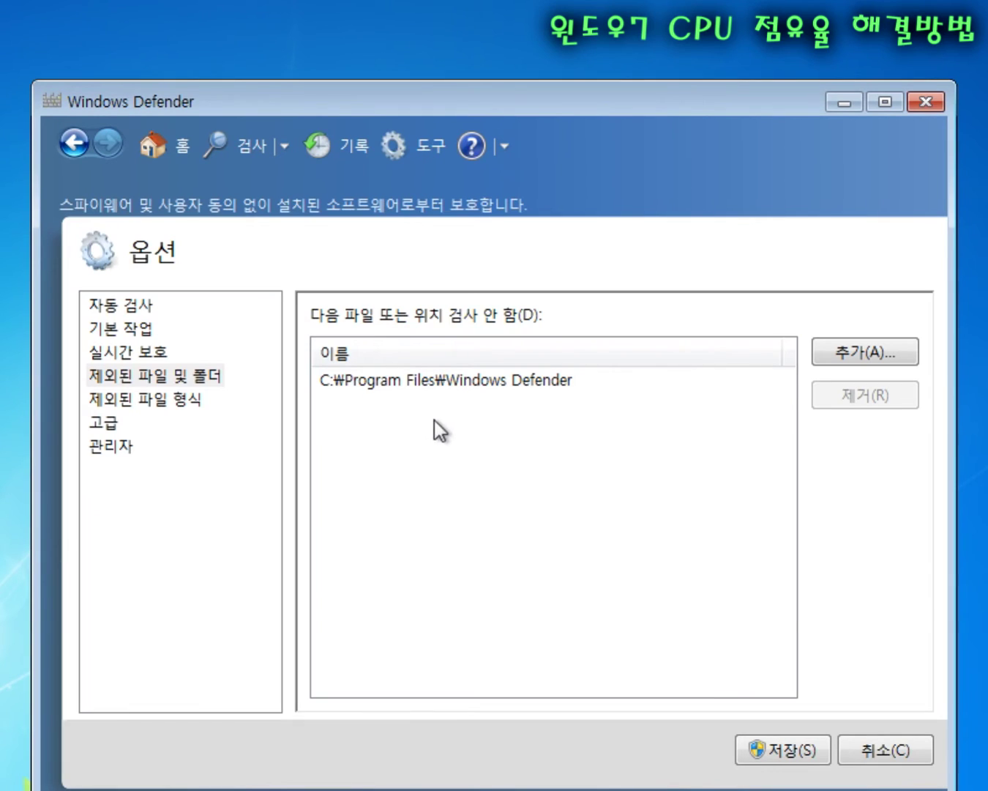
click(847, 359)
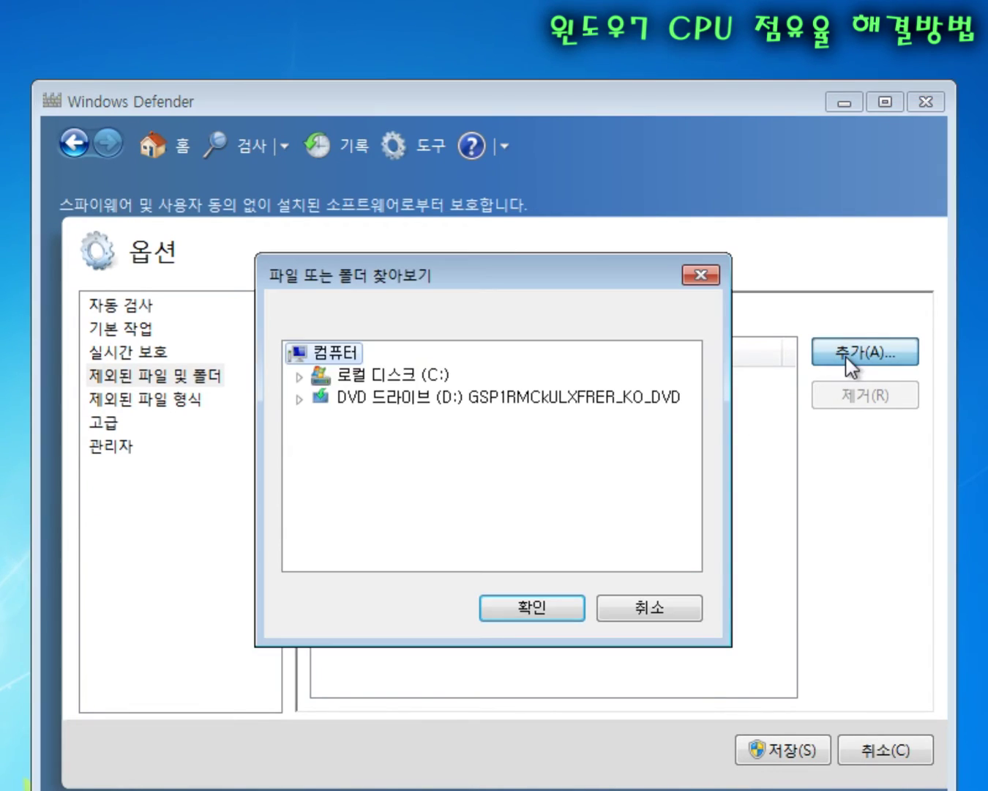
click(426, 381)
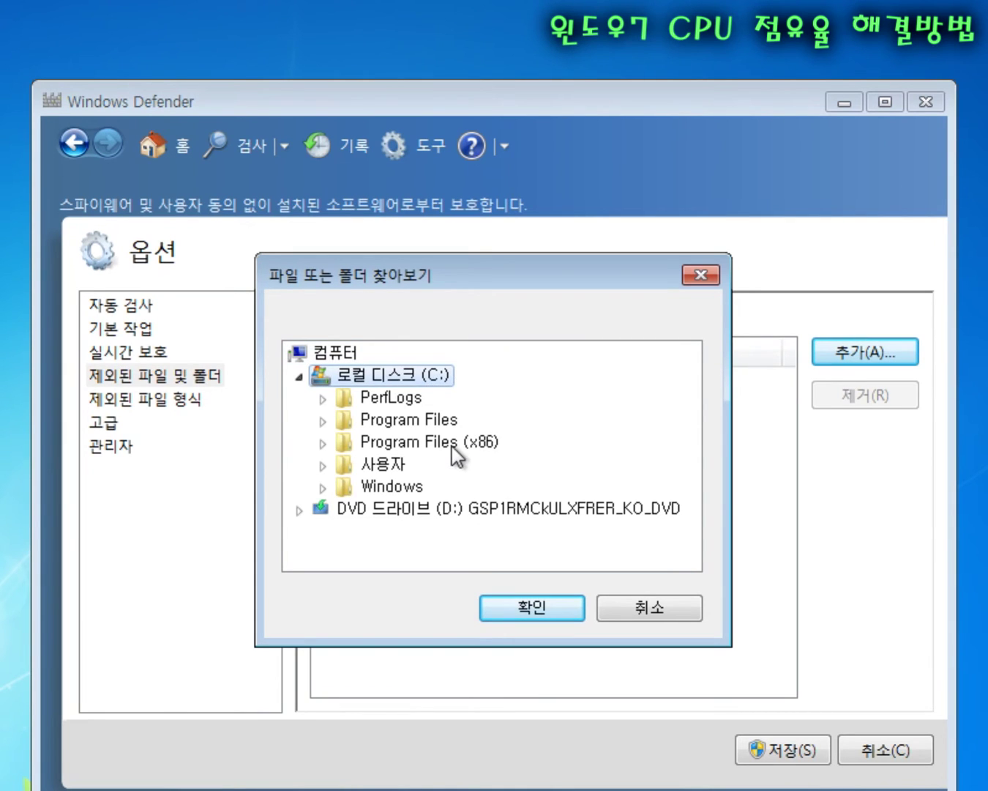
click(450, 443)
double_click(456, 444)
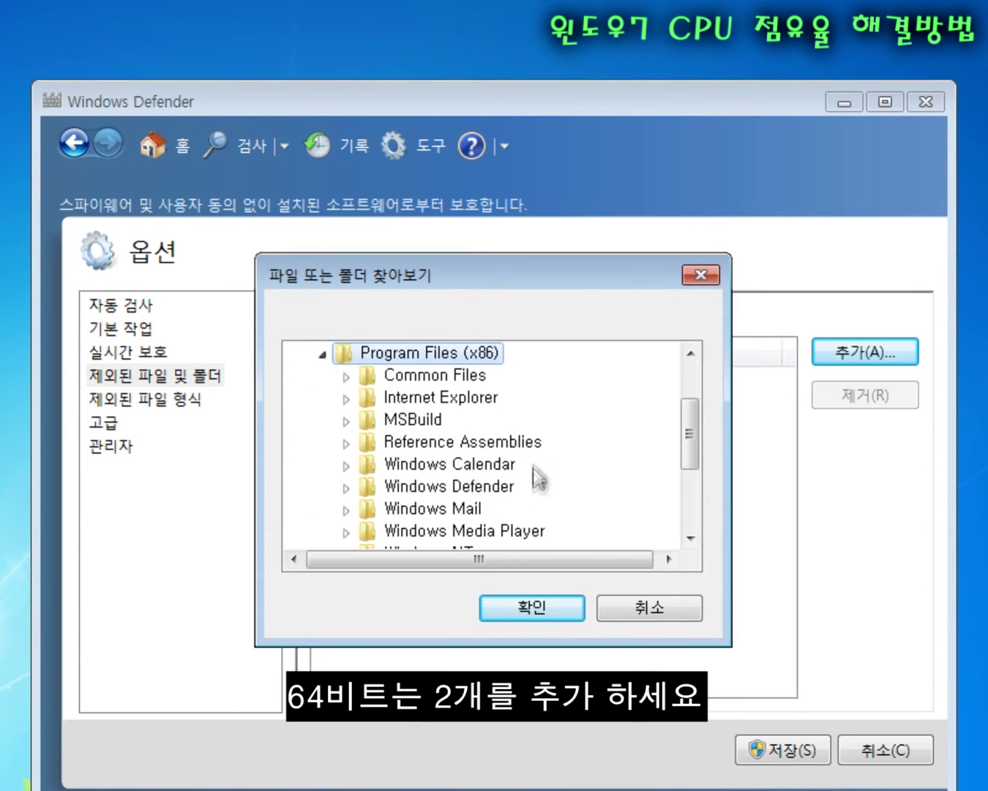
scroll(464, 515, down, 1)
scroll(450, 520, down, 1)
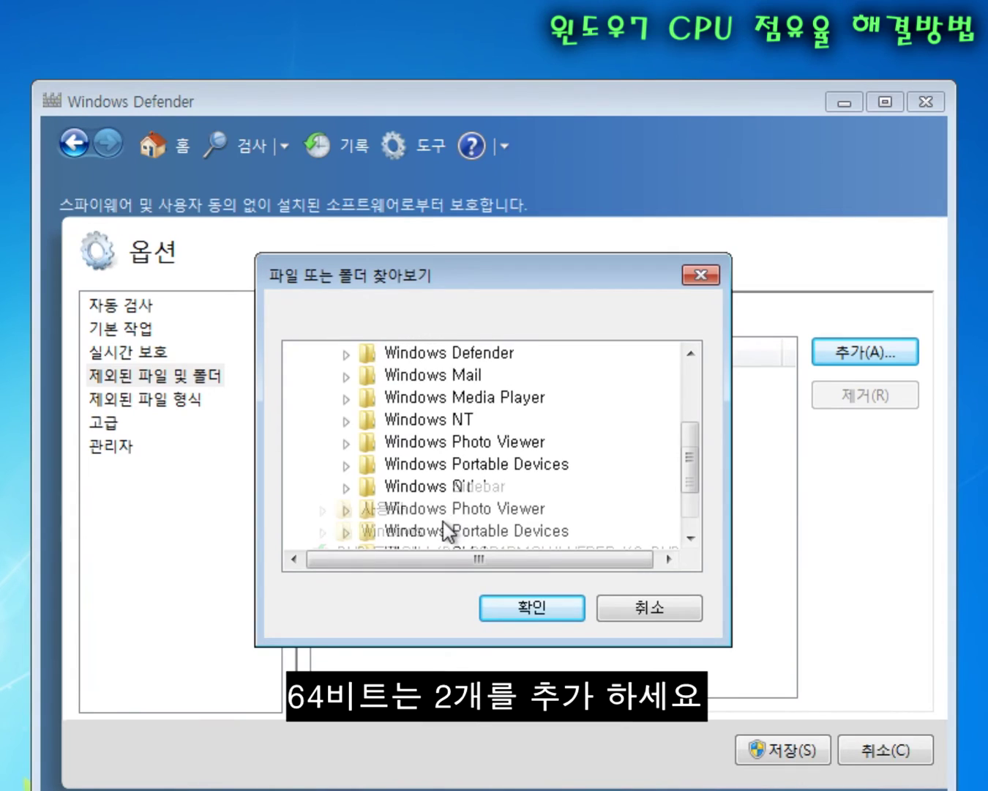
scroll(449, 483, up, 2)
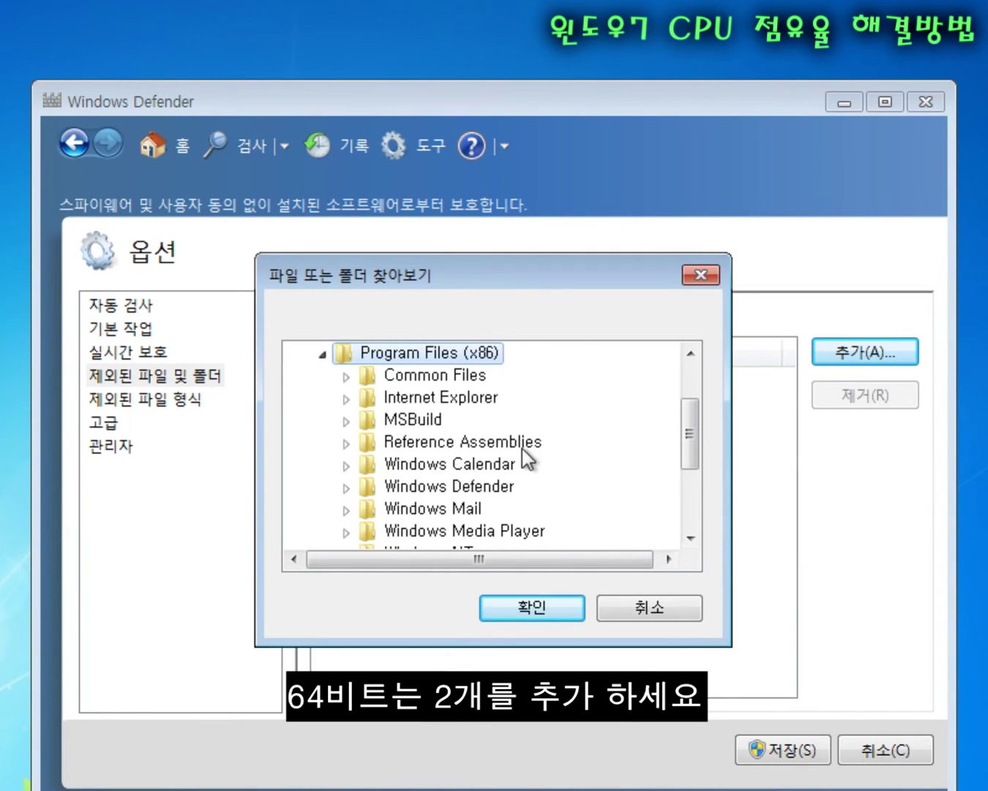
scroll(551, 464, down, 1)
scroll(572, 457, down, 1)
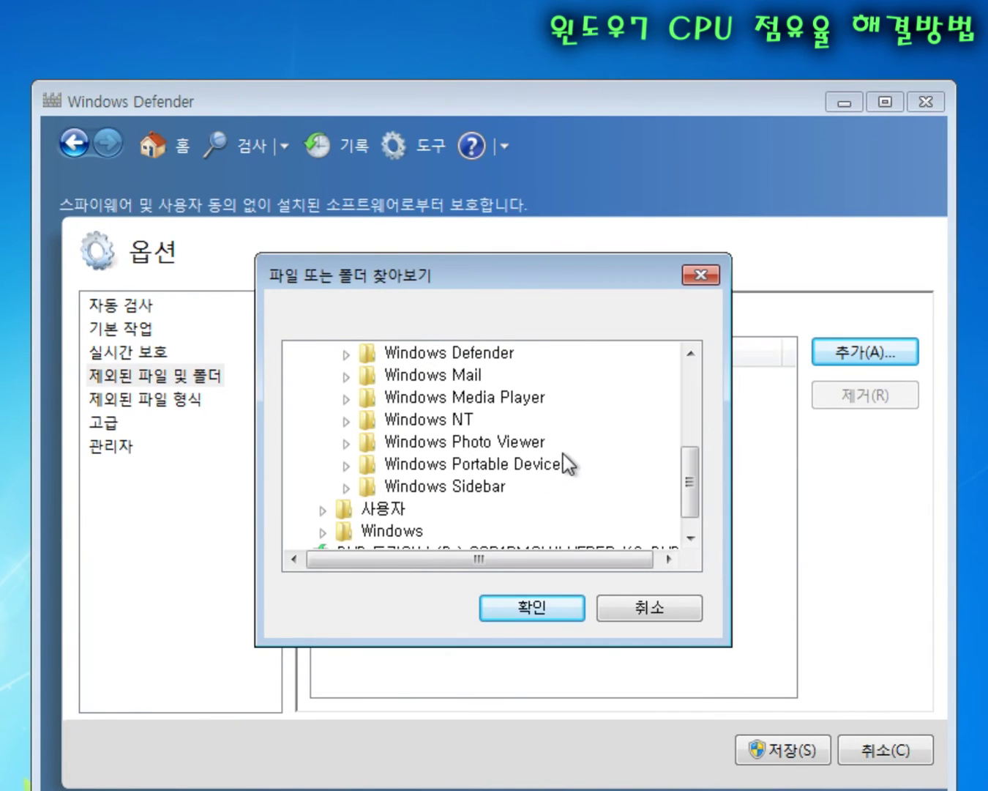
scroll(531, 461, up, 1)
click(522, 421)
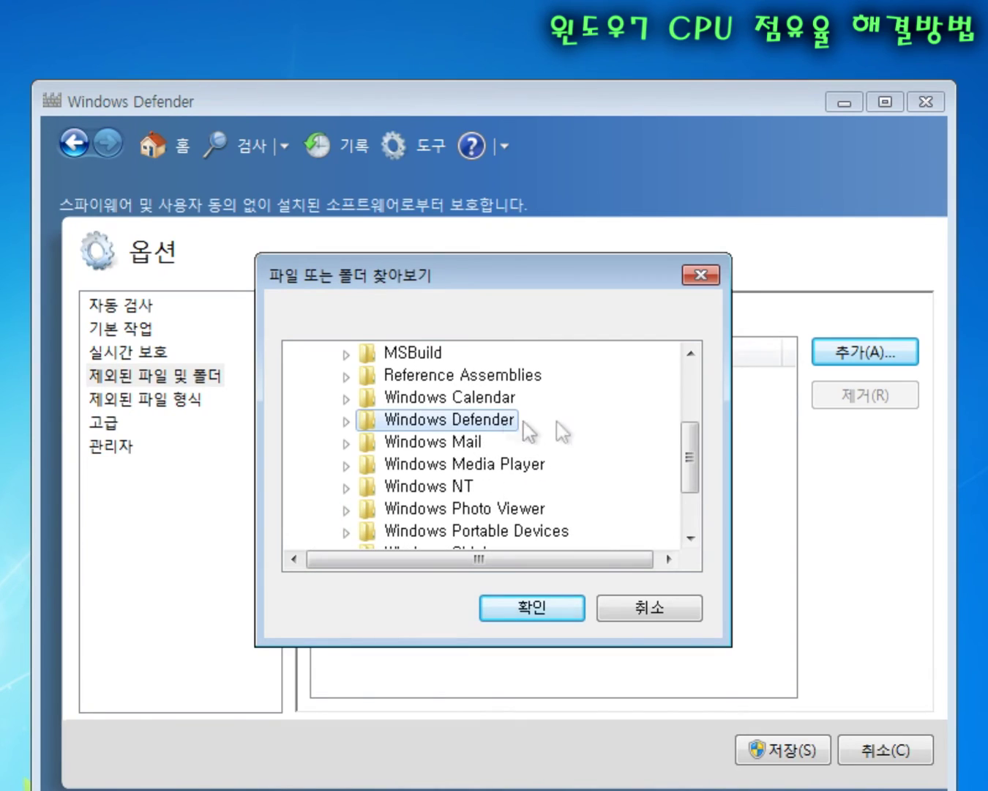
click(523, 611)
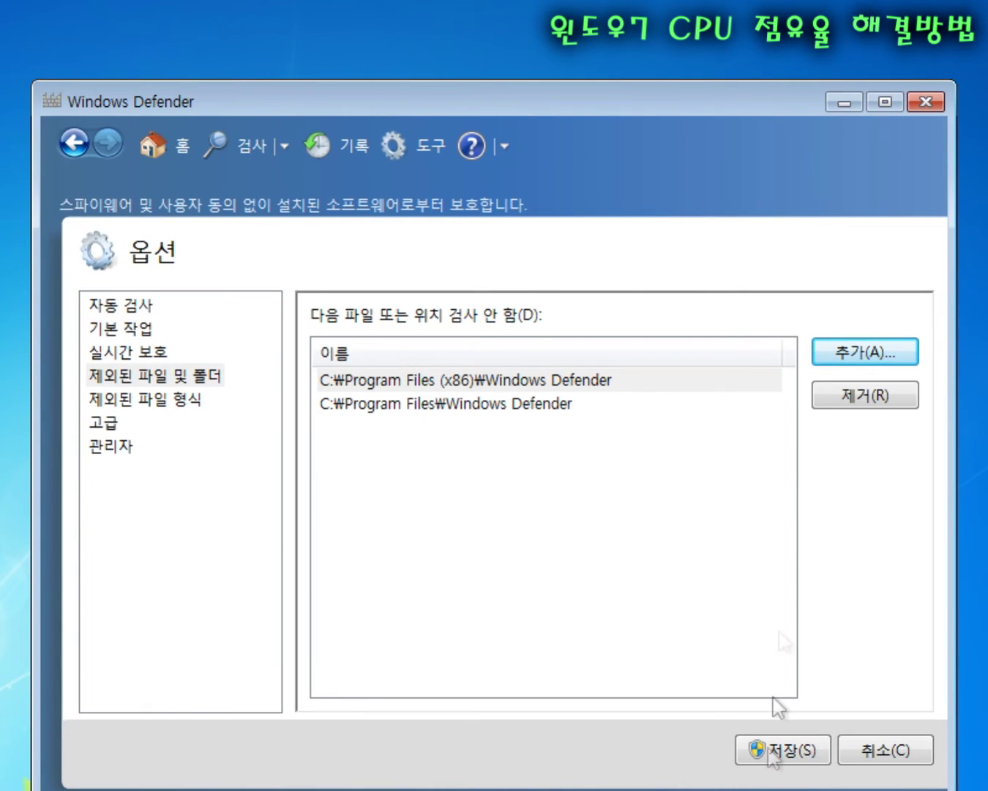
- Save the Windows Defender scan exclusions and close Windows Defender
click(607, 534)
click(787, 753)
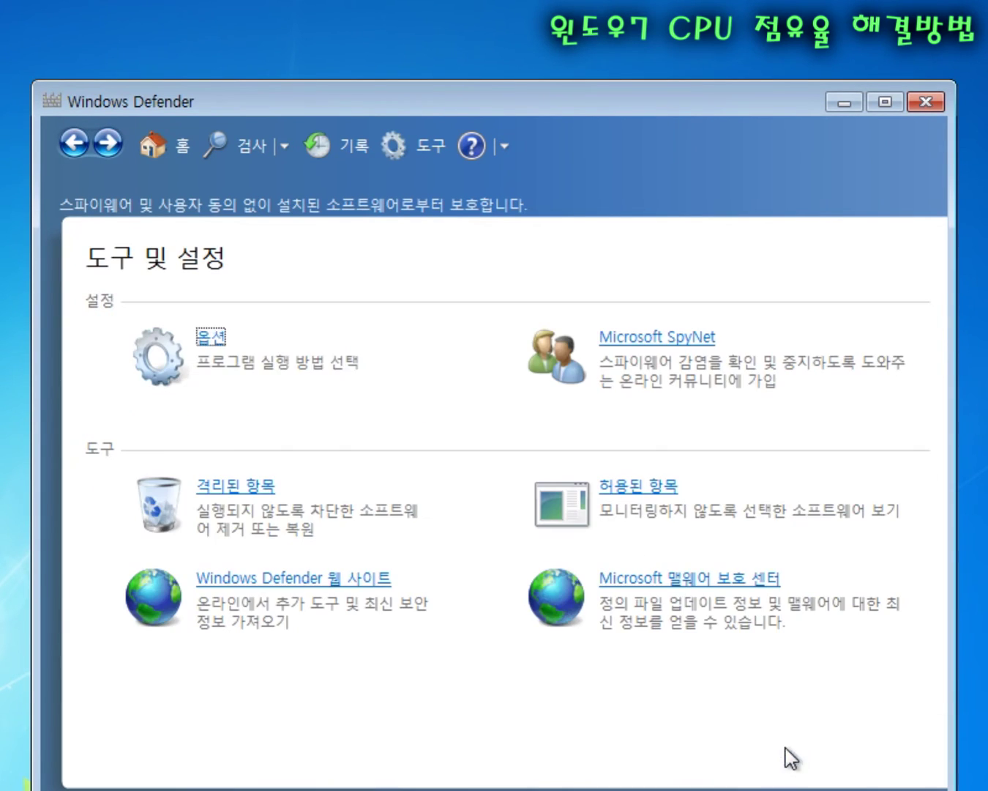
click(925, 102)
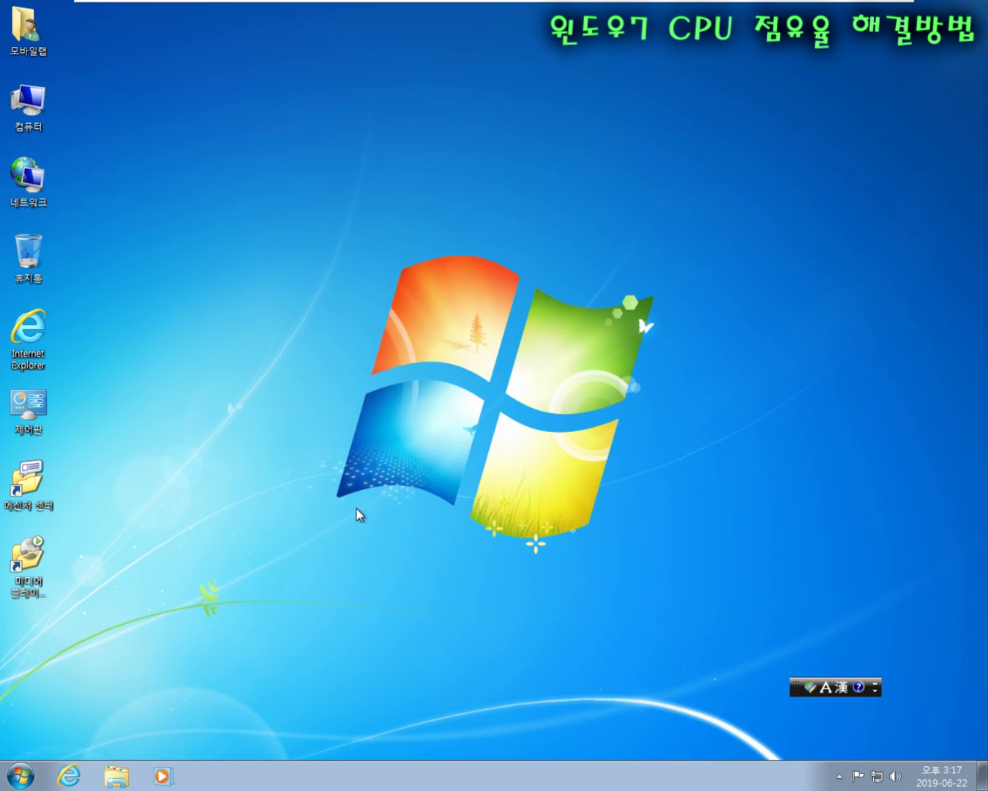
- Check for updates in Windows Update, found under System and Security (시스템 및 보안) in Control Panel, and minimize the window
click(29, 409)
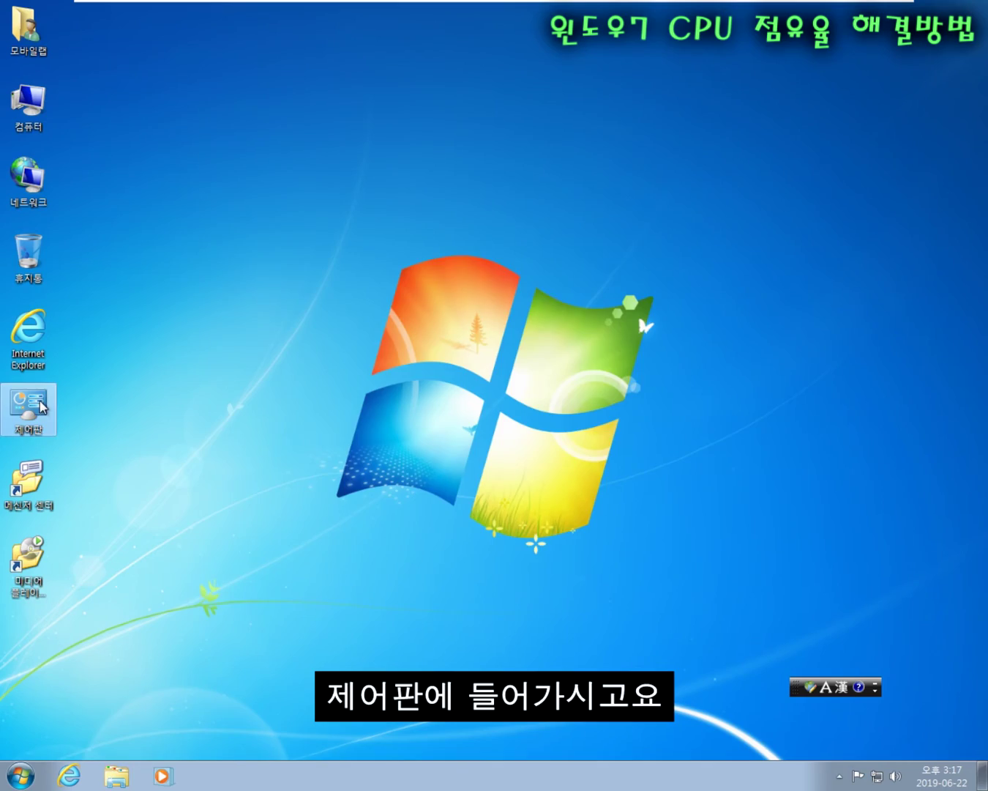
double_click(43, 403)
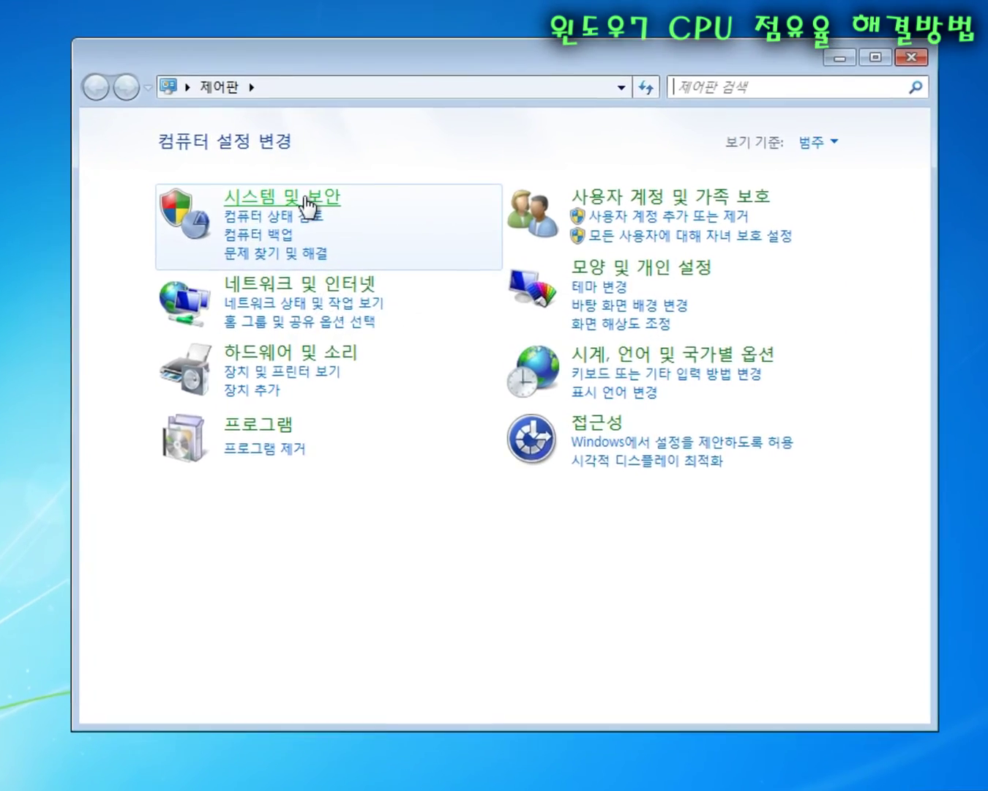
click(315, 205)
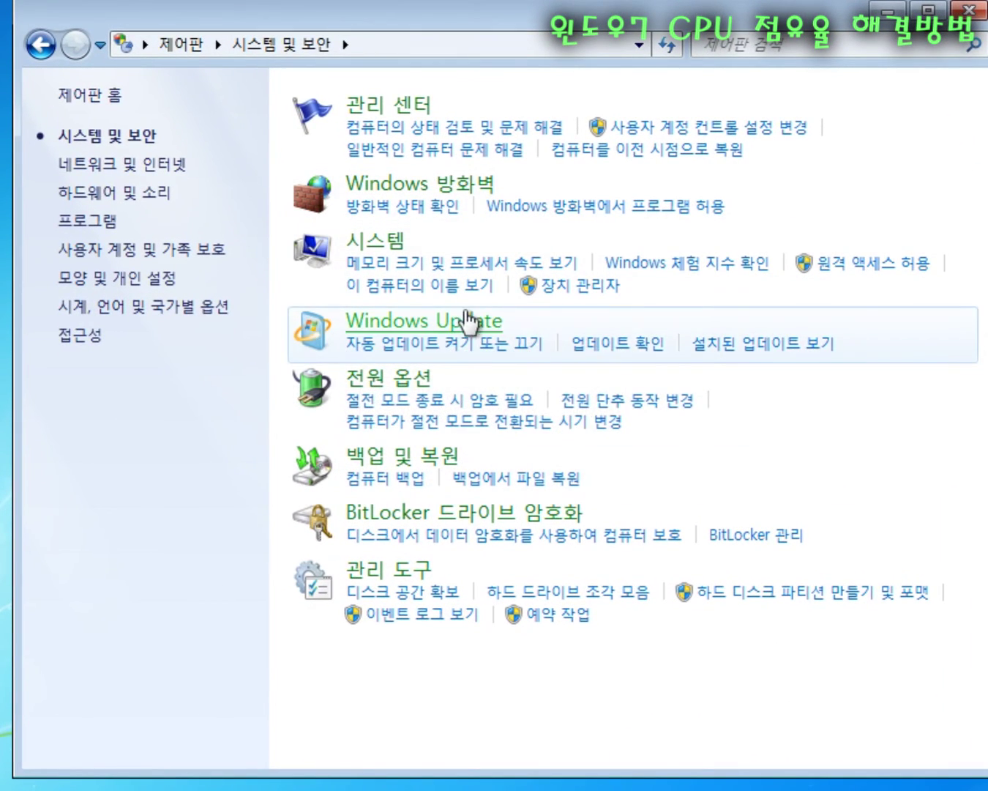
click(459, 330)
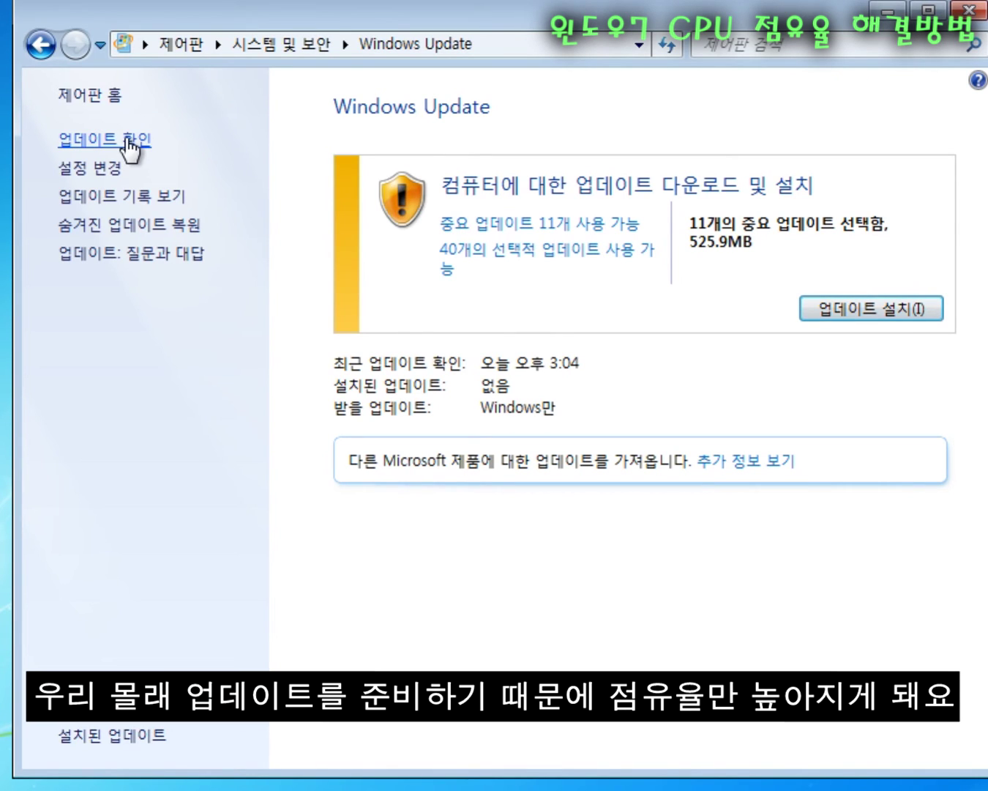
click(131, 151)
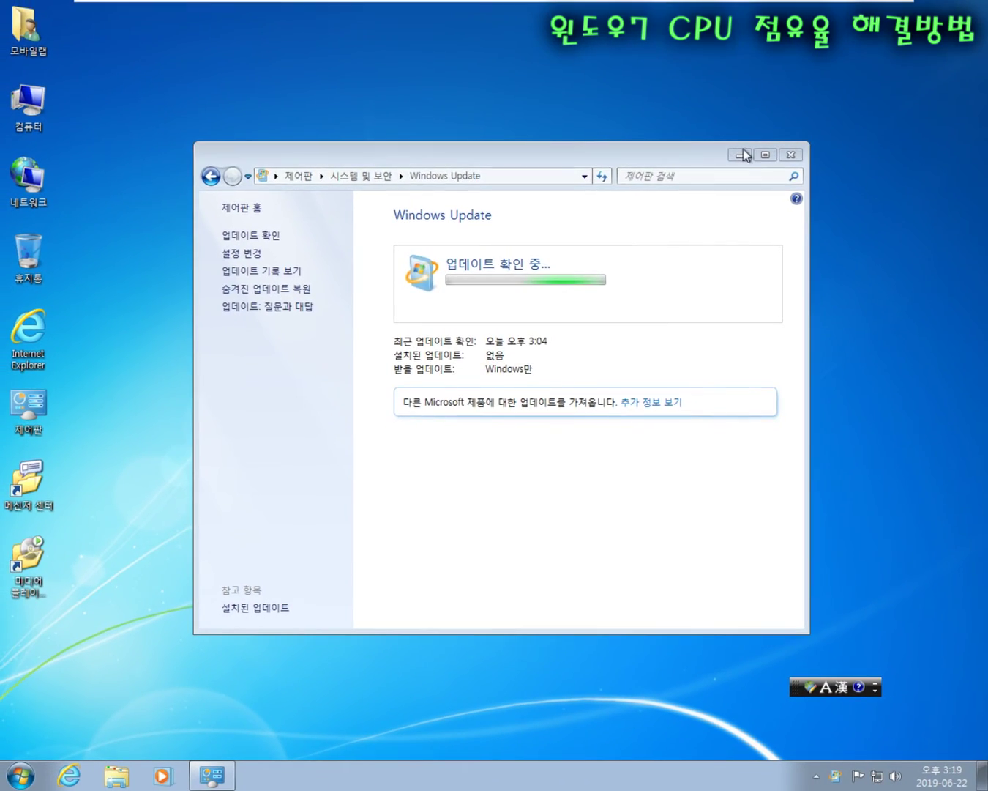
click(761, 136)
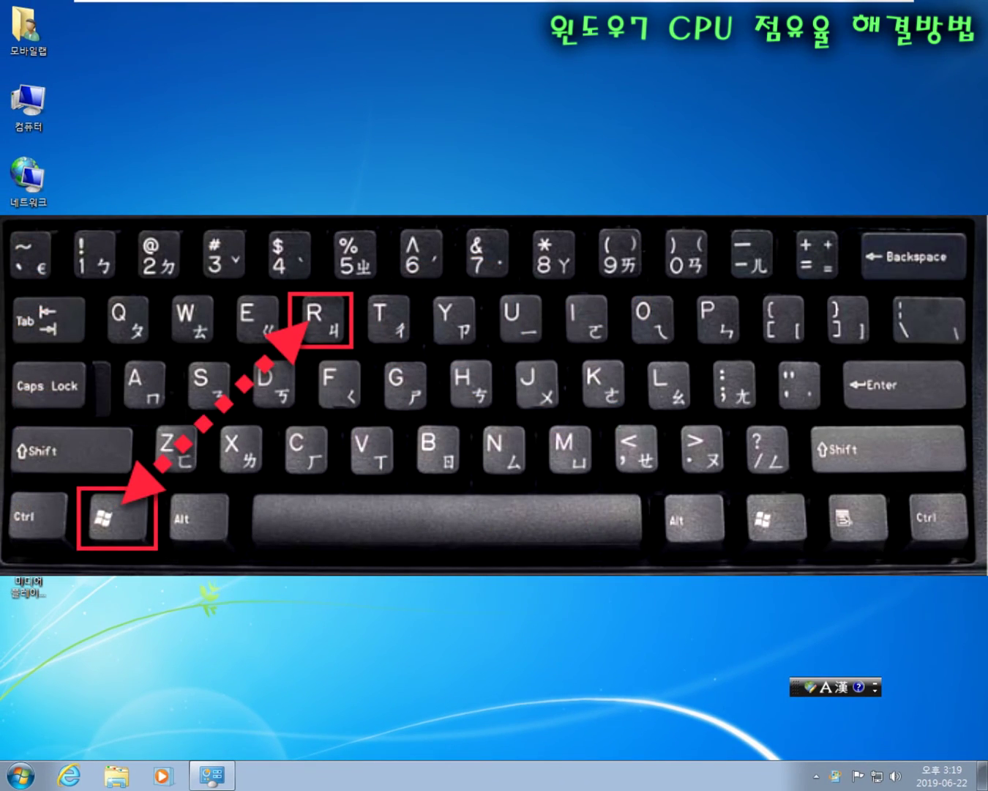
- Run services.msc to open the Services console (서비스), and widen the service name column so the full names fit
key(super+r)
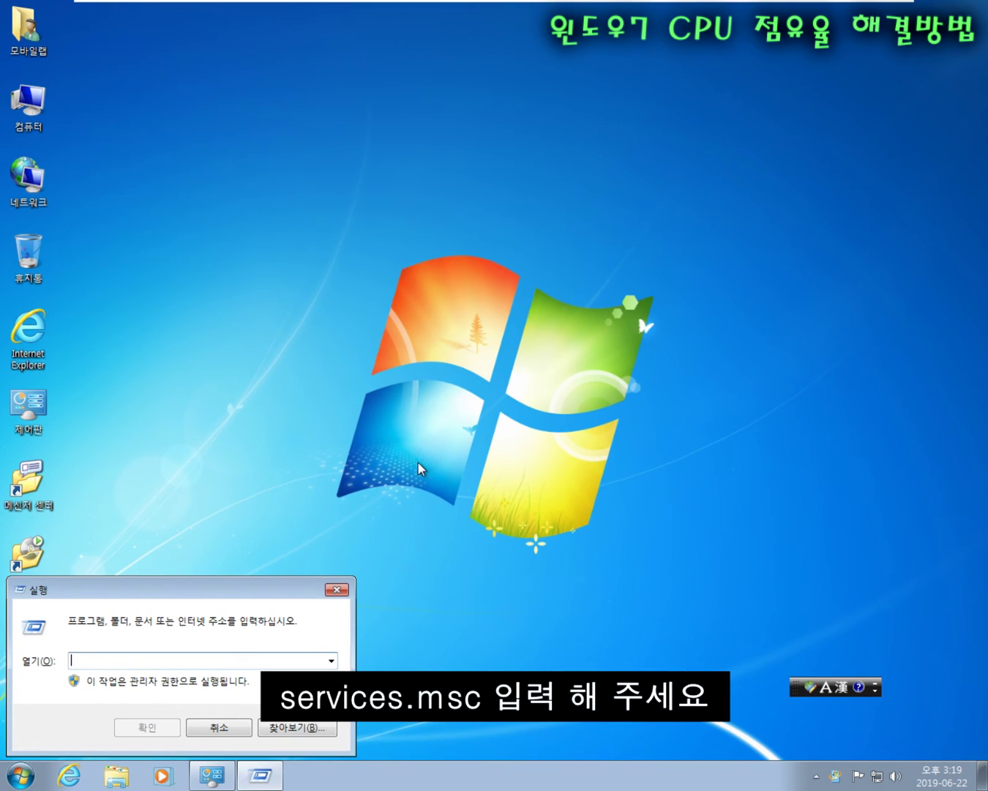
text(services.msc)
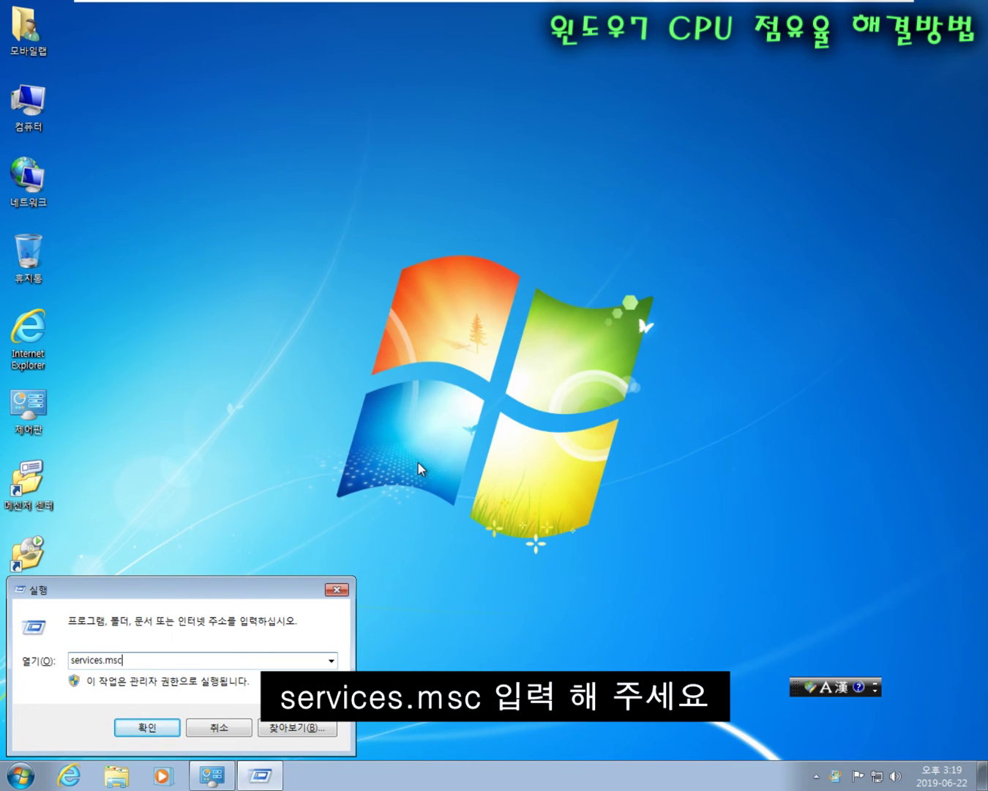
key(Return)
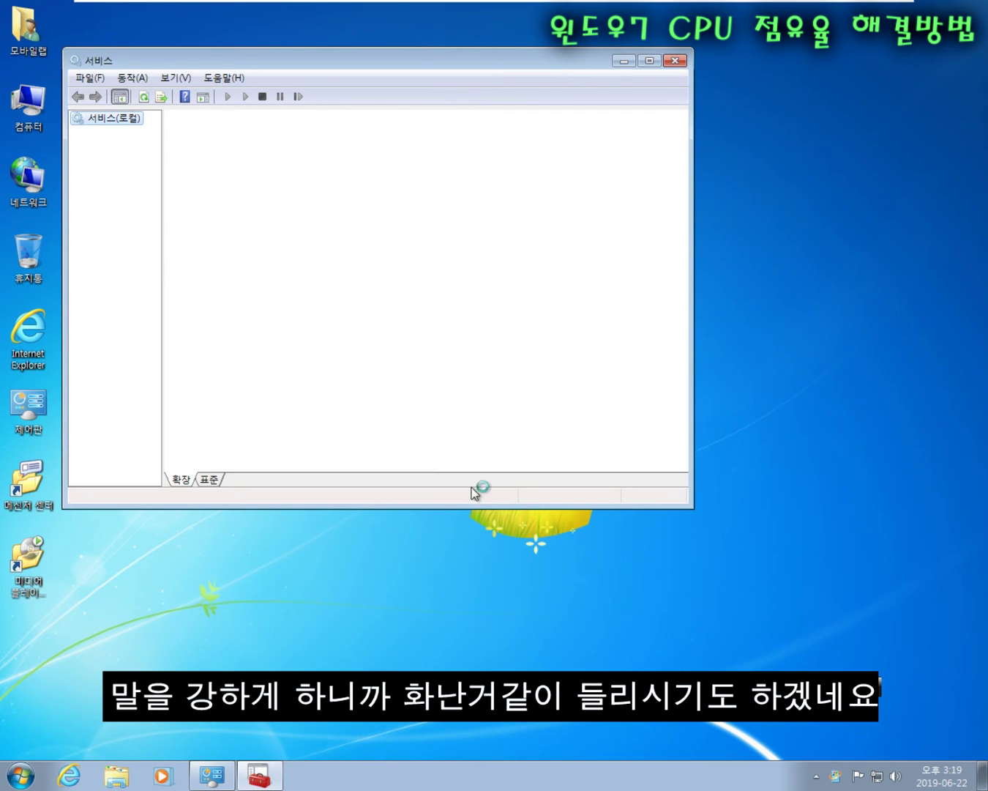
drag(267, 52, 323, 122)
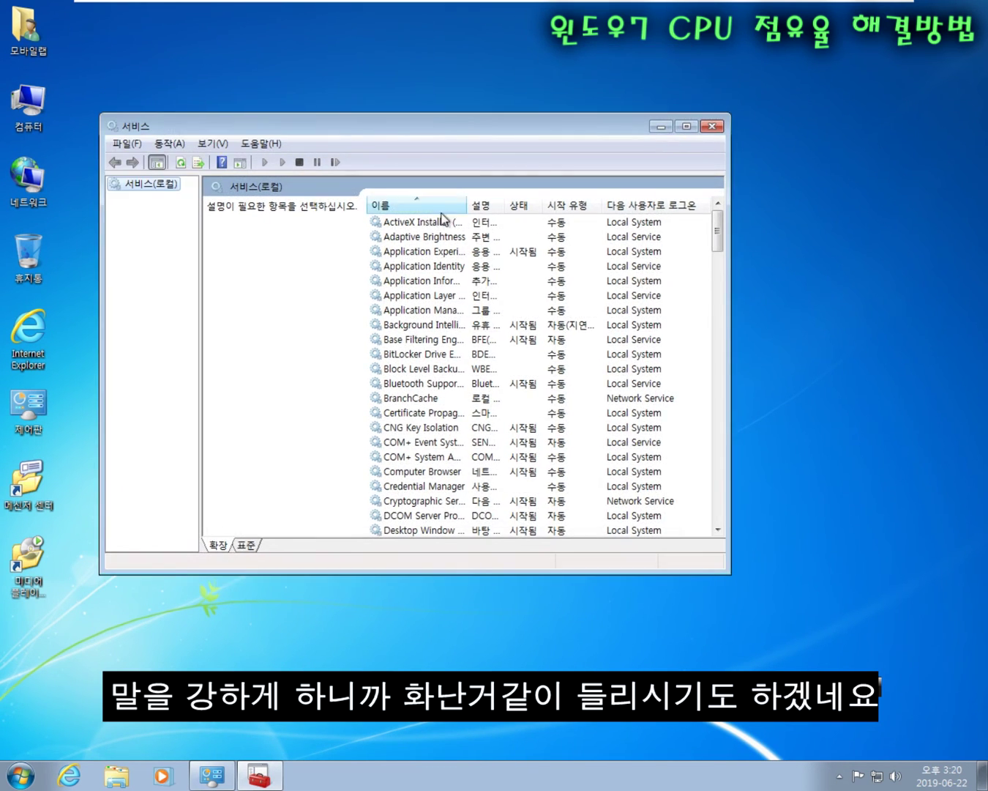
drag(466, 204, 542, 205)
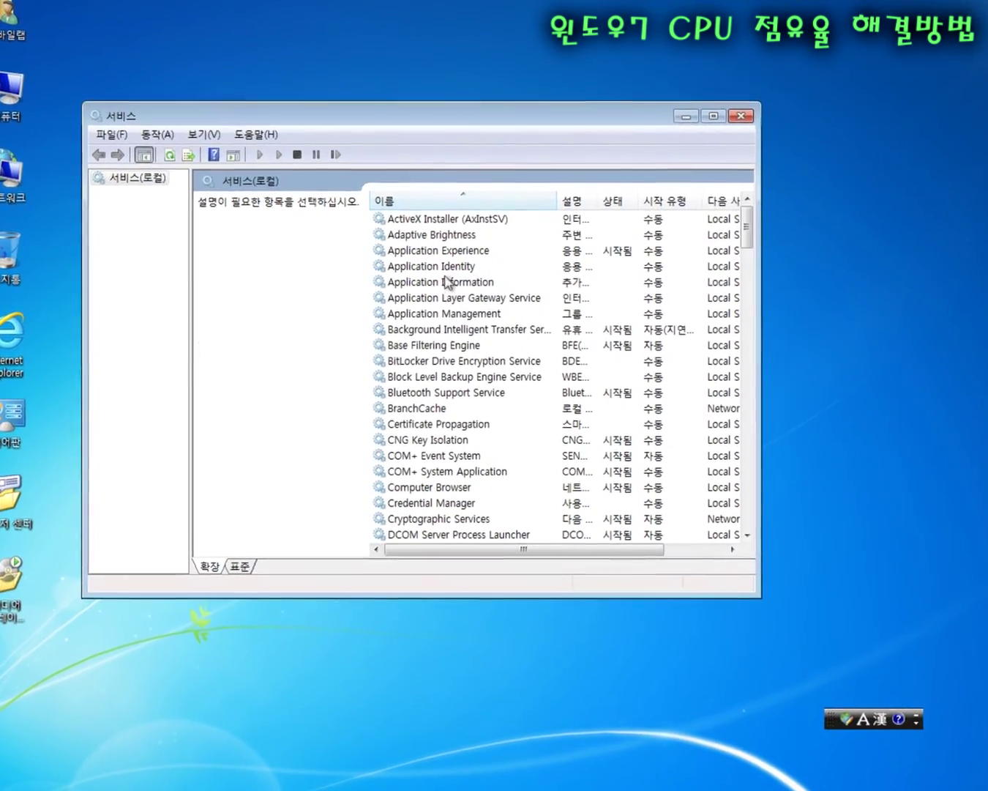
- Find the Windows Update service among the entries starting with W and open its properties
click(444, 281)
click(440, 250)
scroll(463, 345, down, 9)
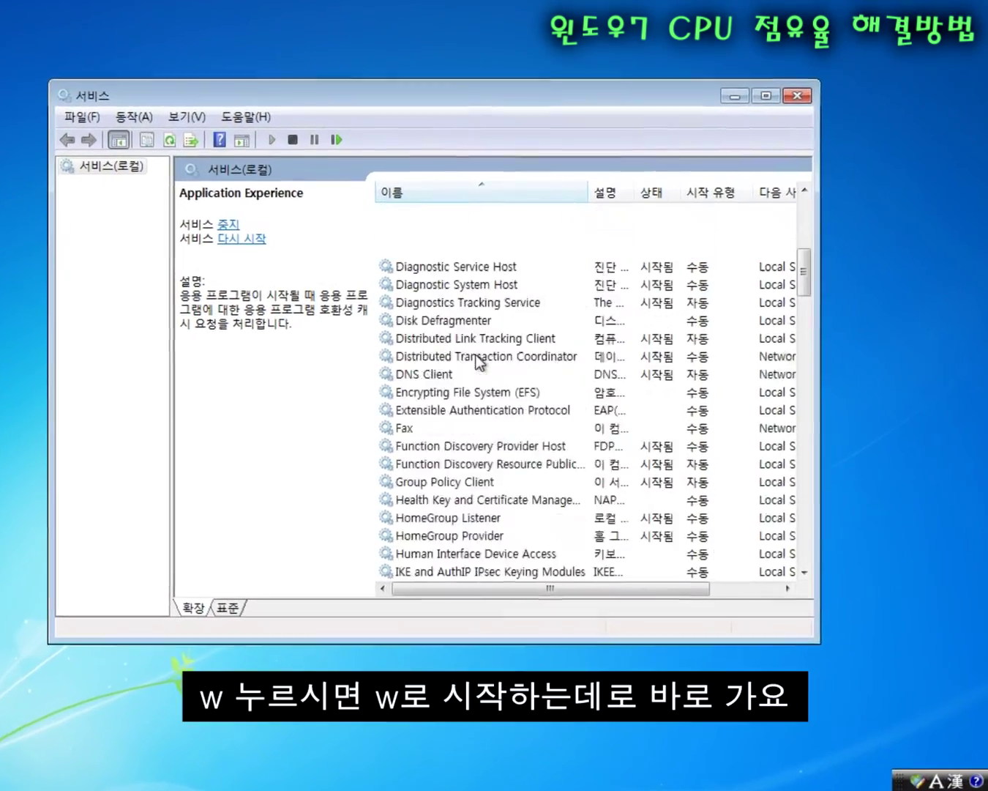
scroll(477, 336, up, 9)
click(478, 330)
key(w)
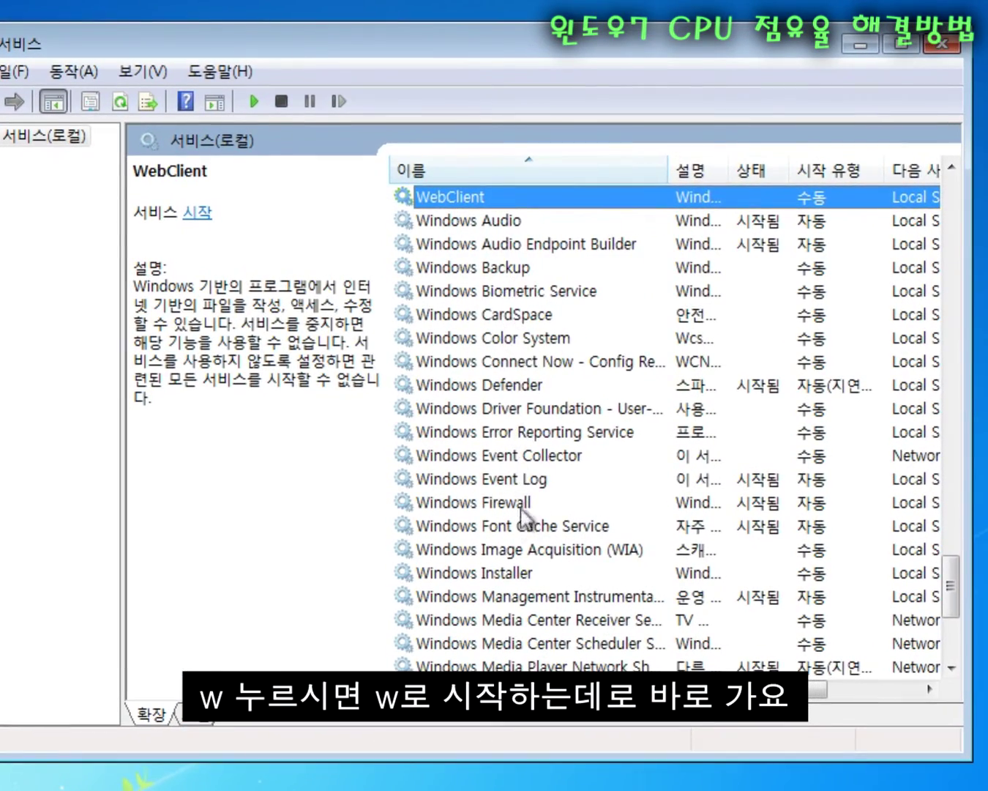
scroll(523, 512, down, 3)
click(531, 597)
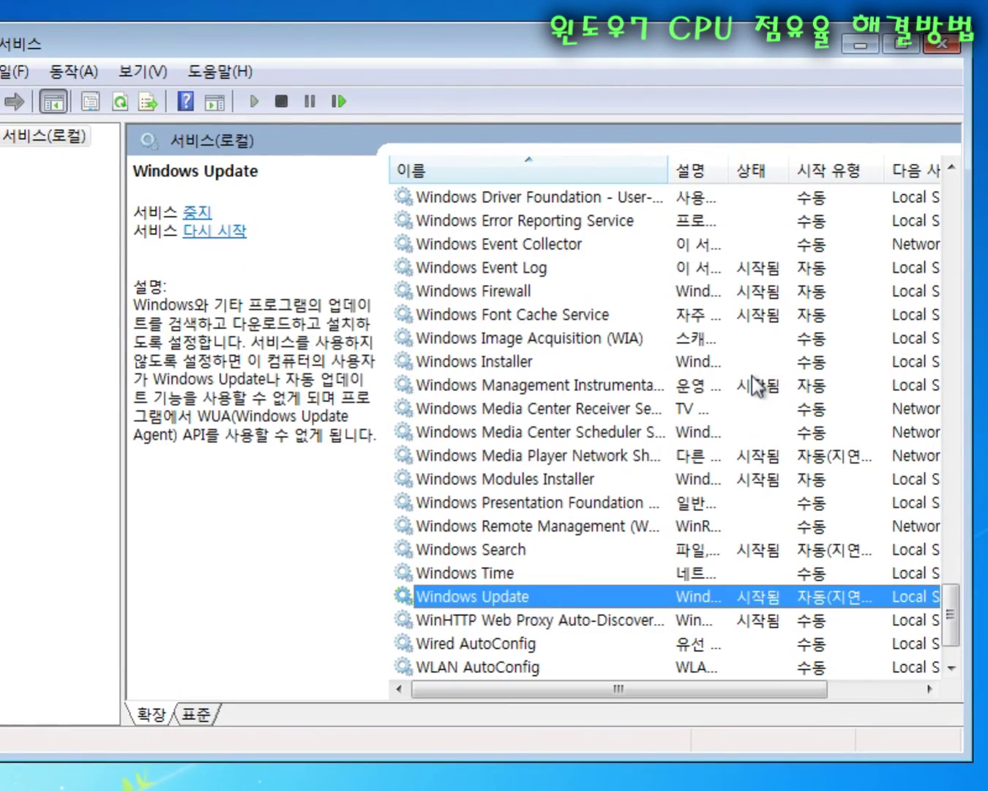
scroll(658, 498, down, 1)
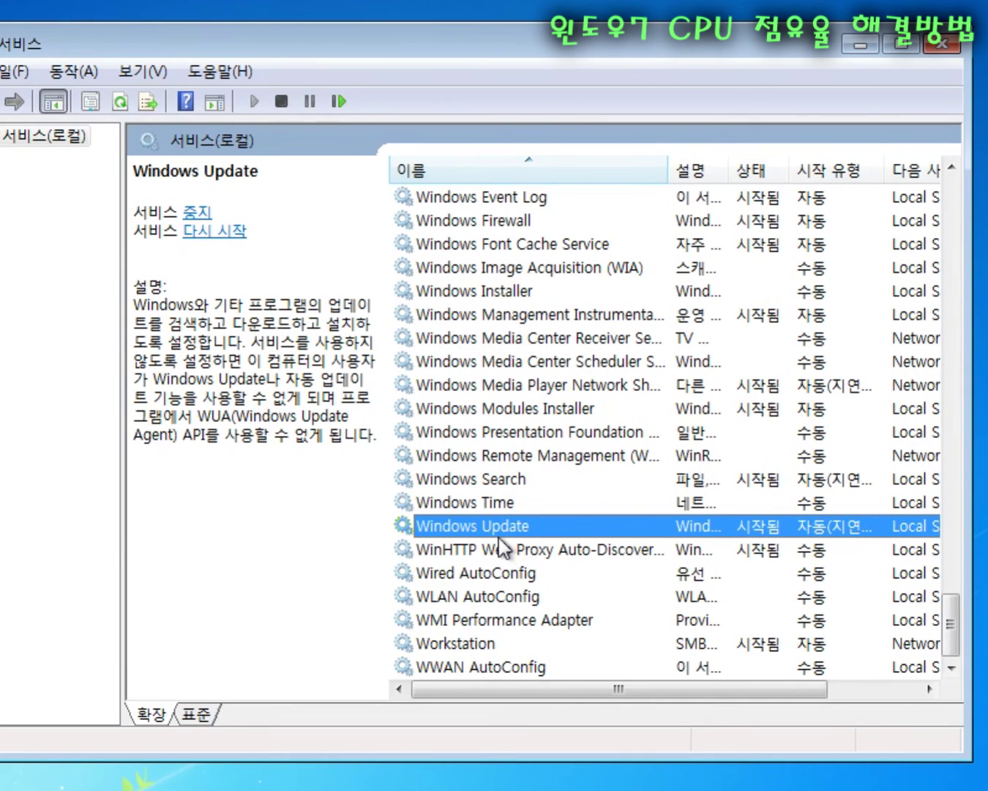
double_click(461, 524)
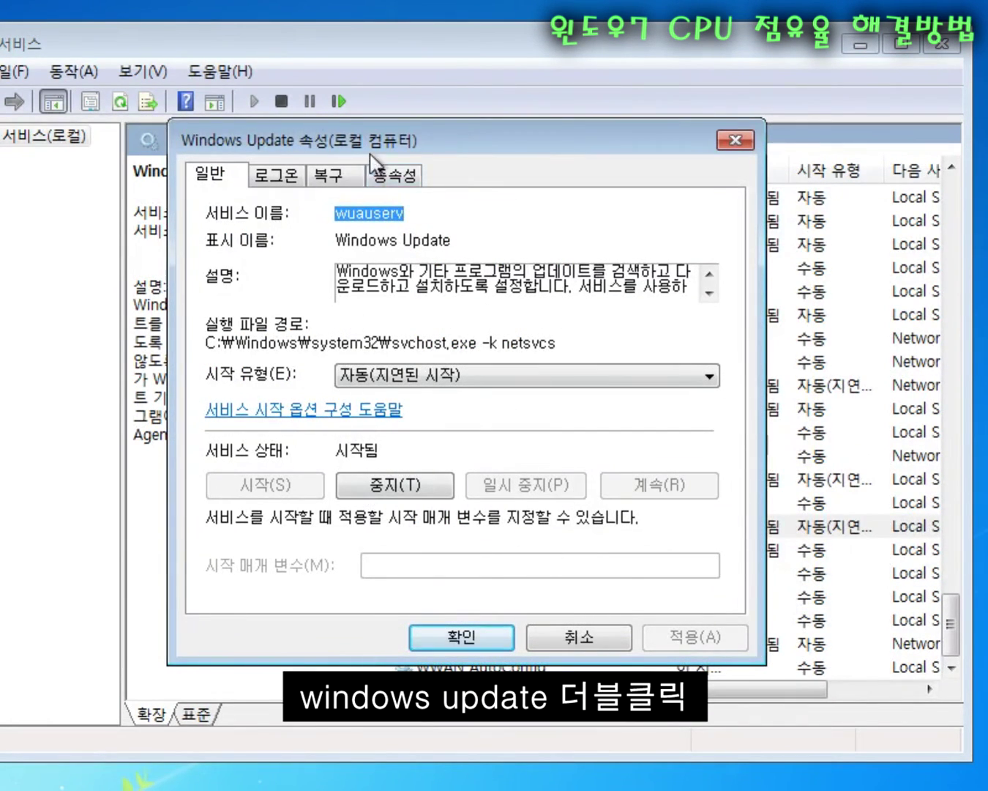
drag(369, 155, 451, 164)
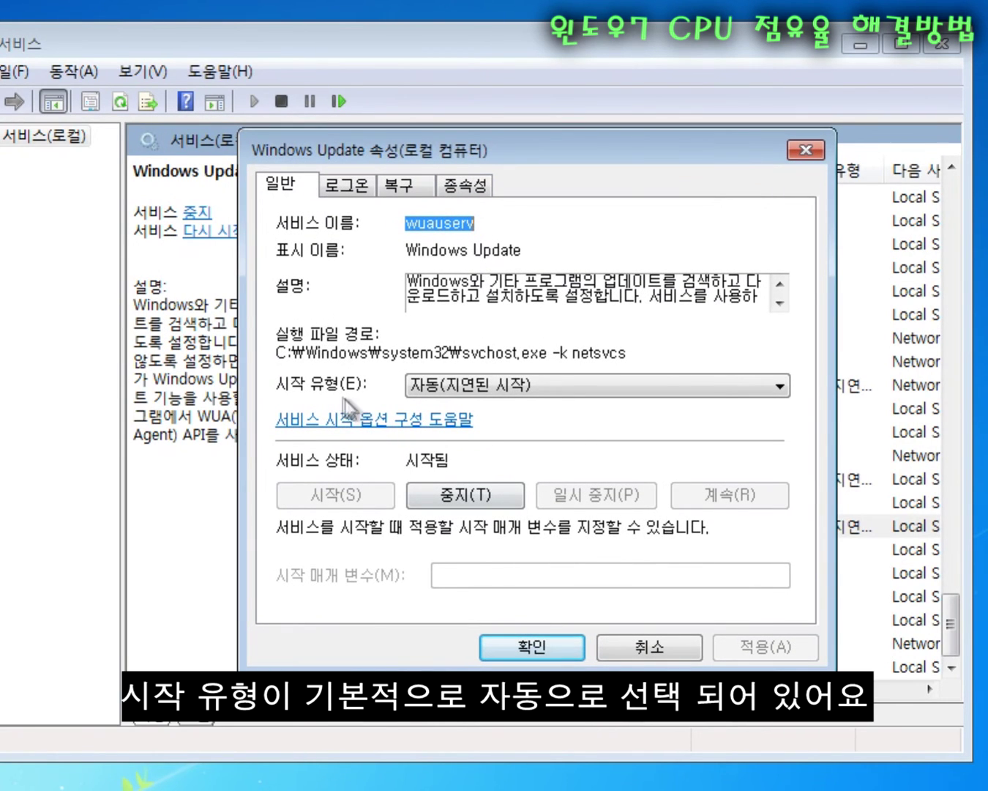
- Set the Windows Update service's startup type (시작 유형) to Disabled (사용 안 함) and apply the change
click(520, 388)
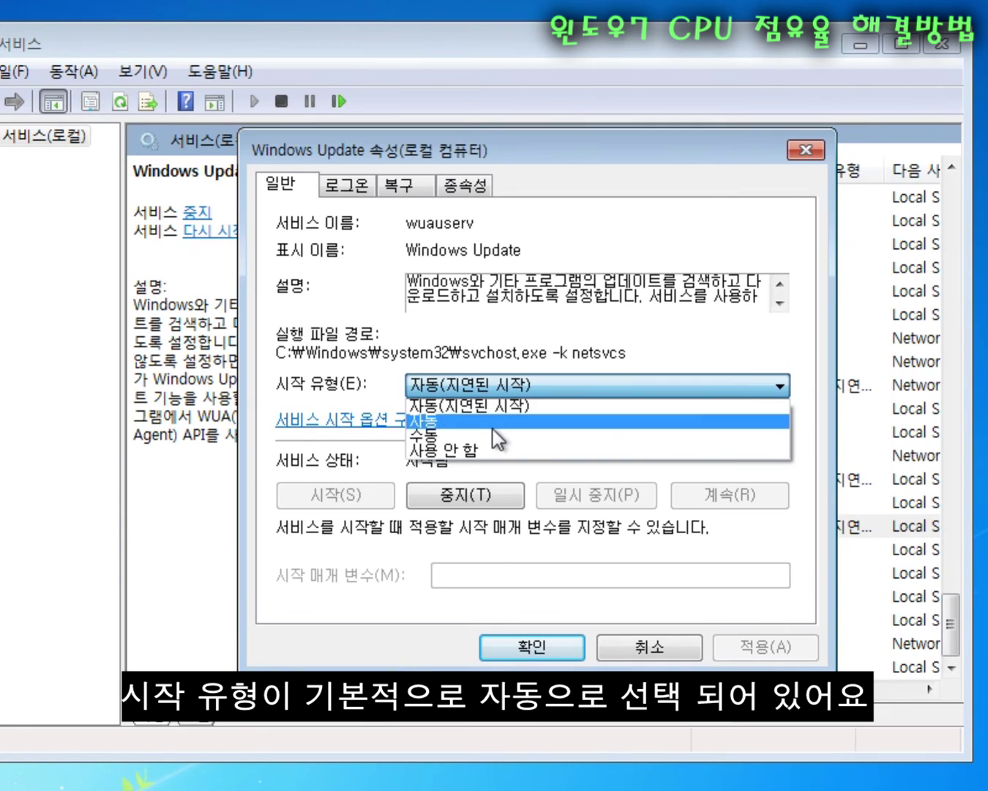
click(493, 424)
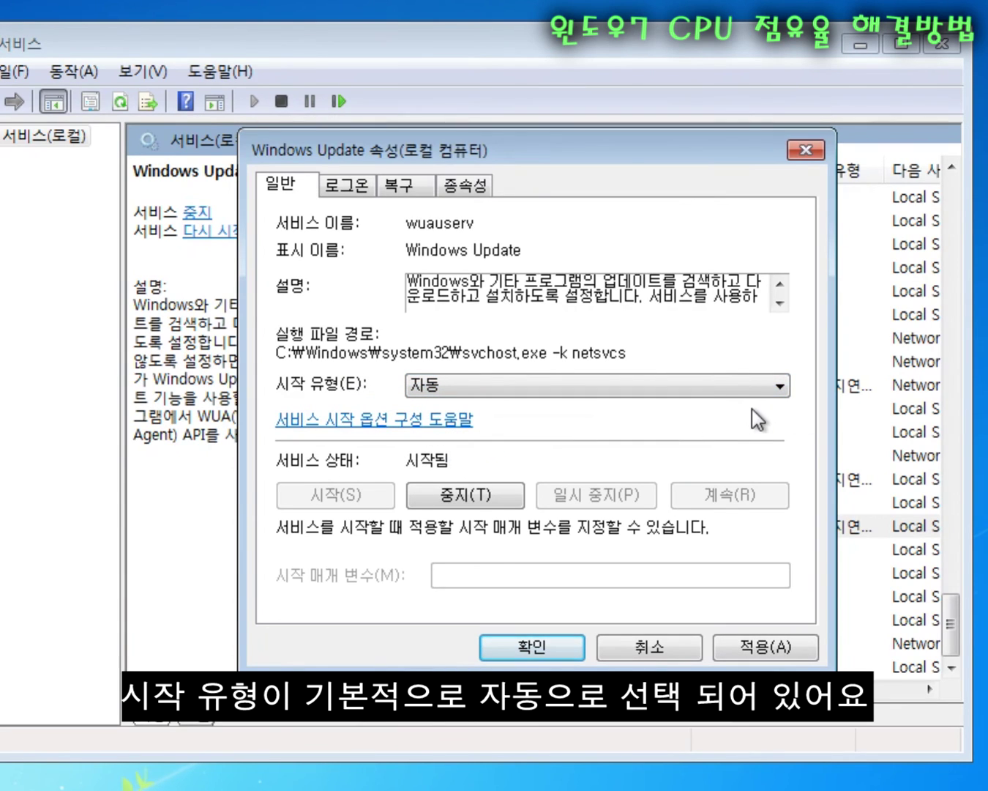
click(613, 388)
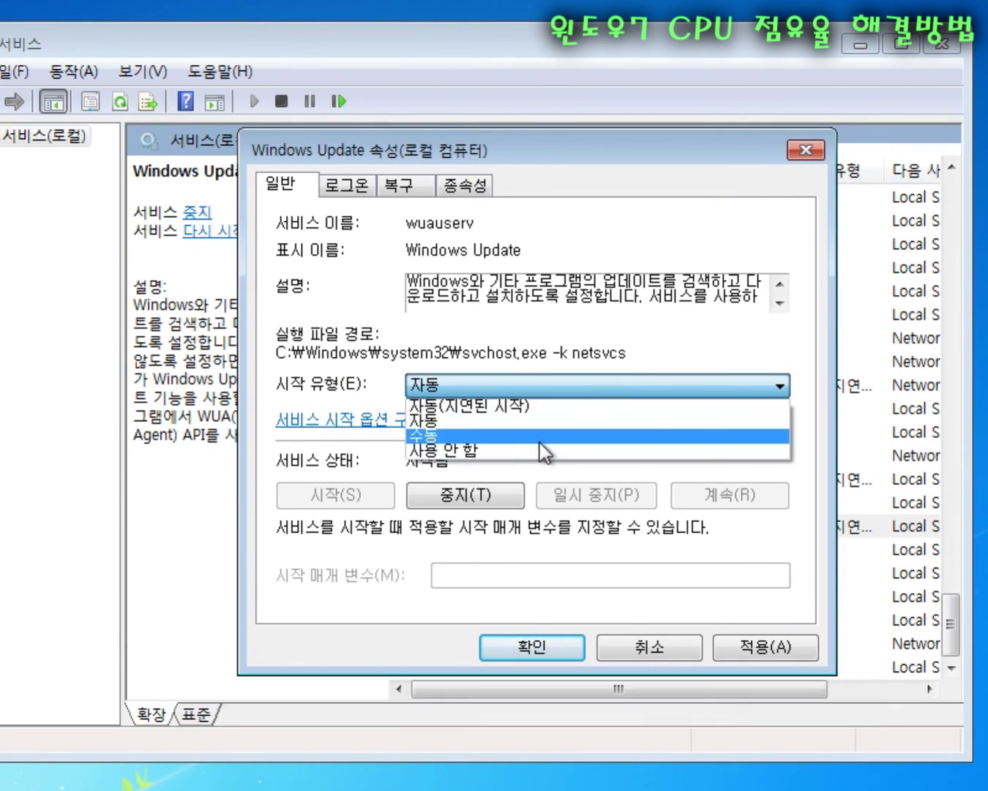
click(530, 451)
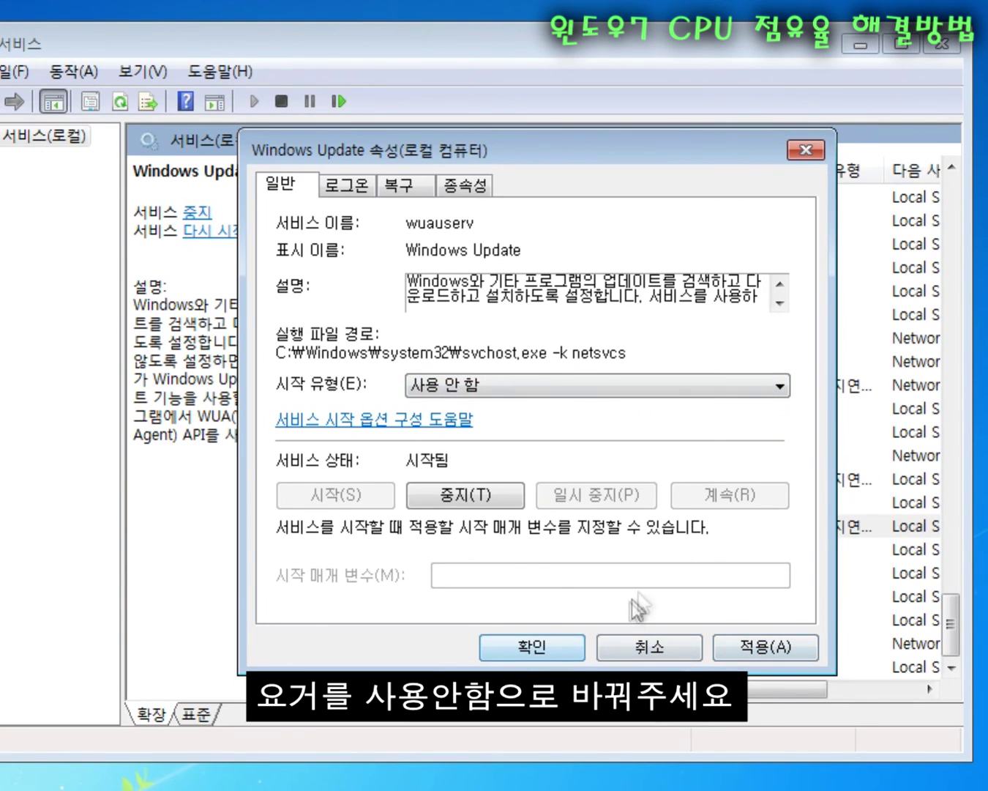
click(786, 652)
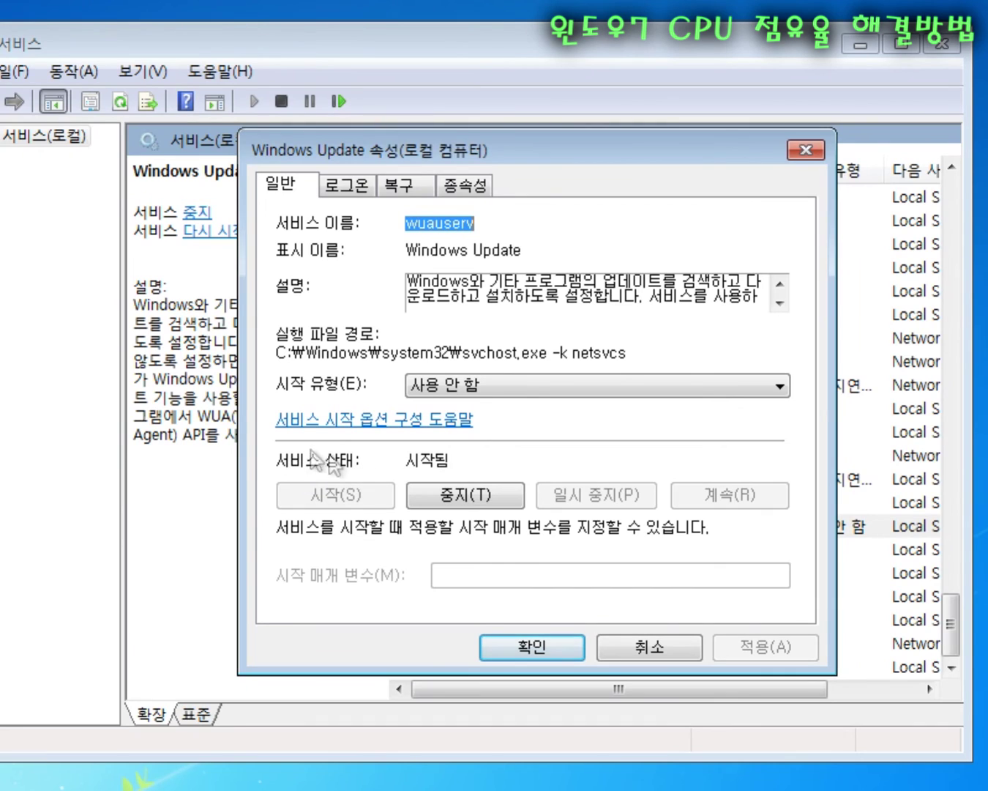
- Stop the running Windows Update service and close its properties
click(464, 494)
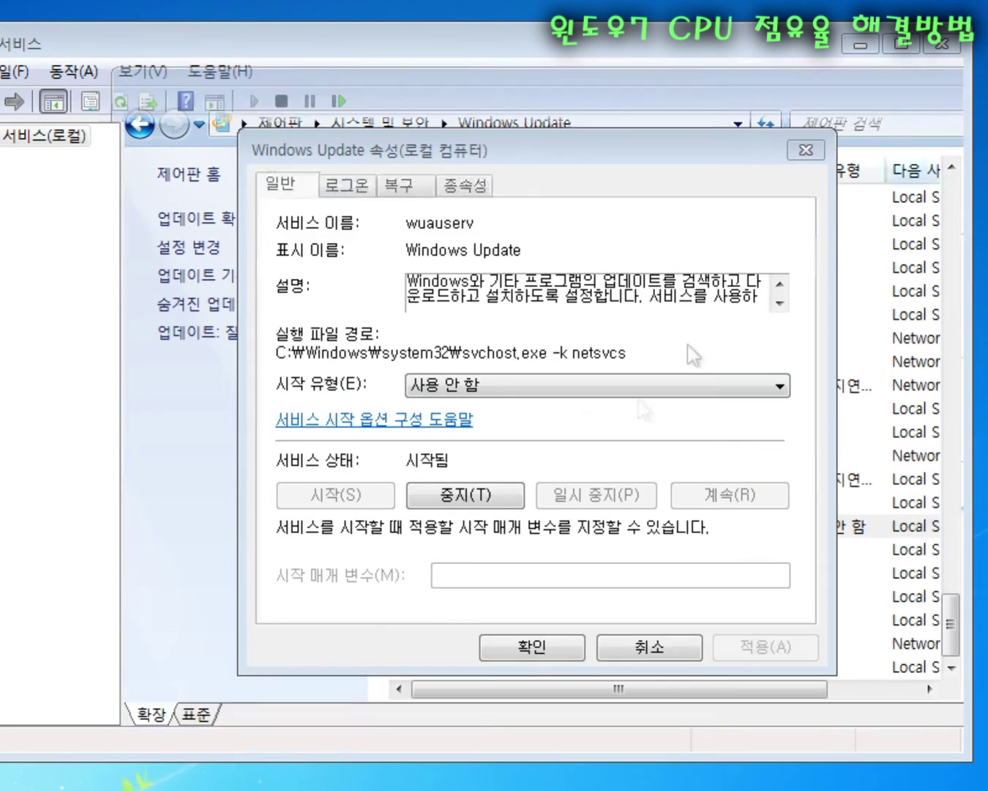
click(465, 496)
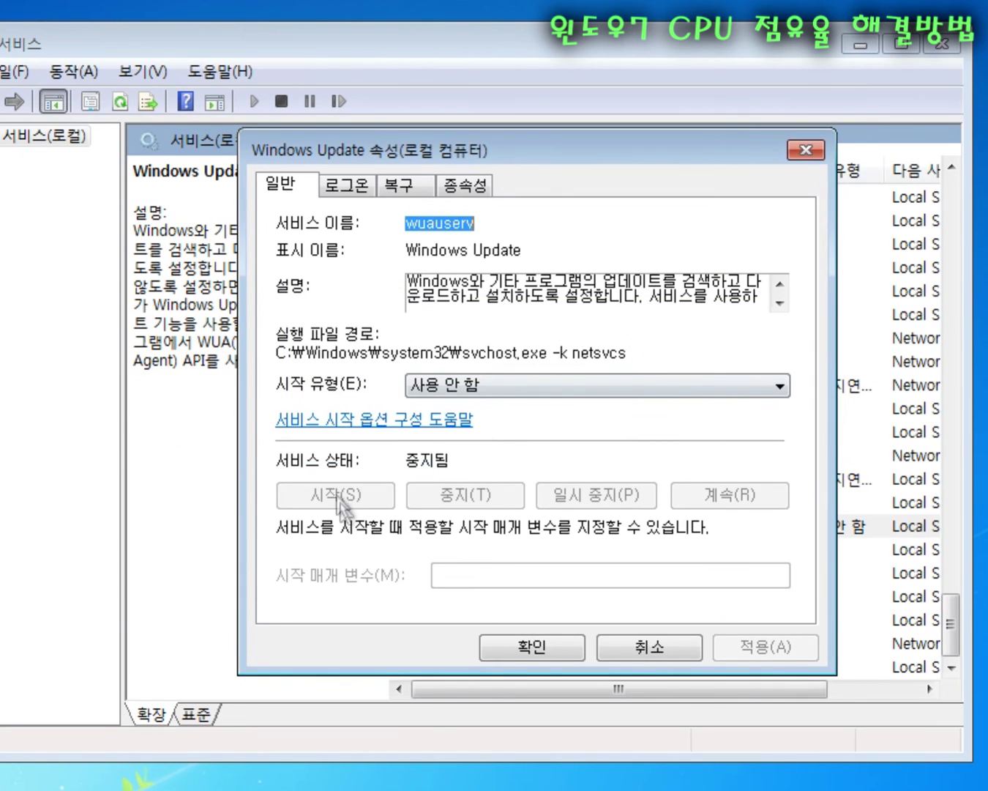
click(522, 649)
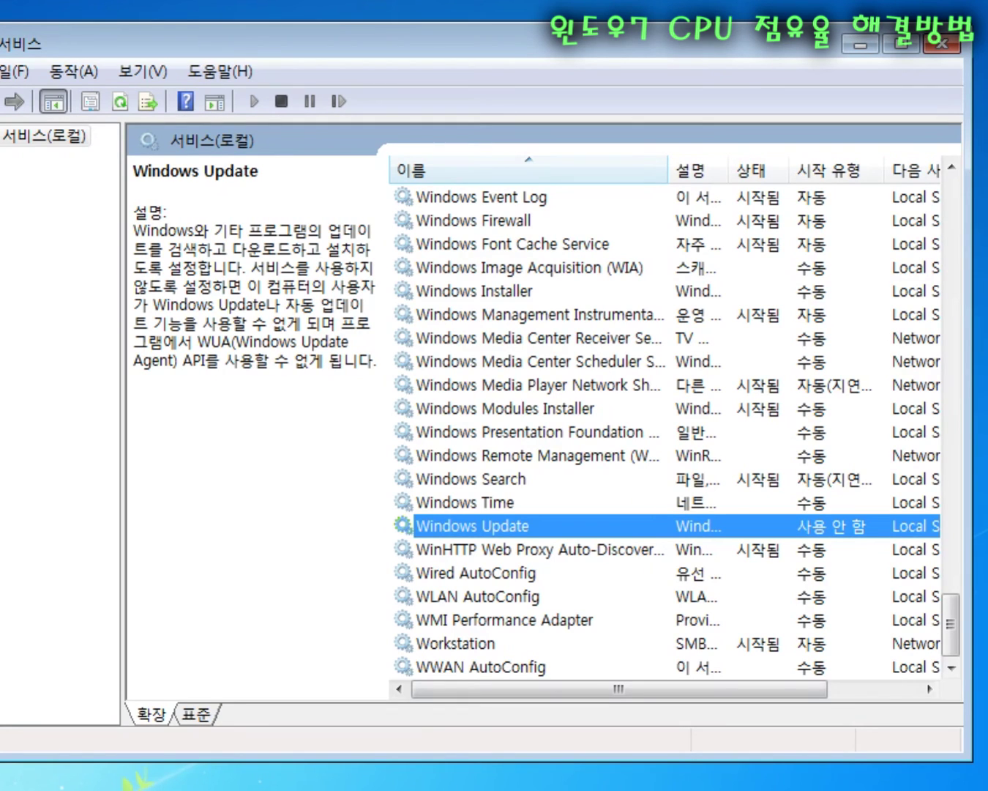
- Check for updates in Windows Update, under System and Security (시스템 및 보안) in Control Panel, to test the stopped service
click(4, 787)
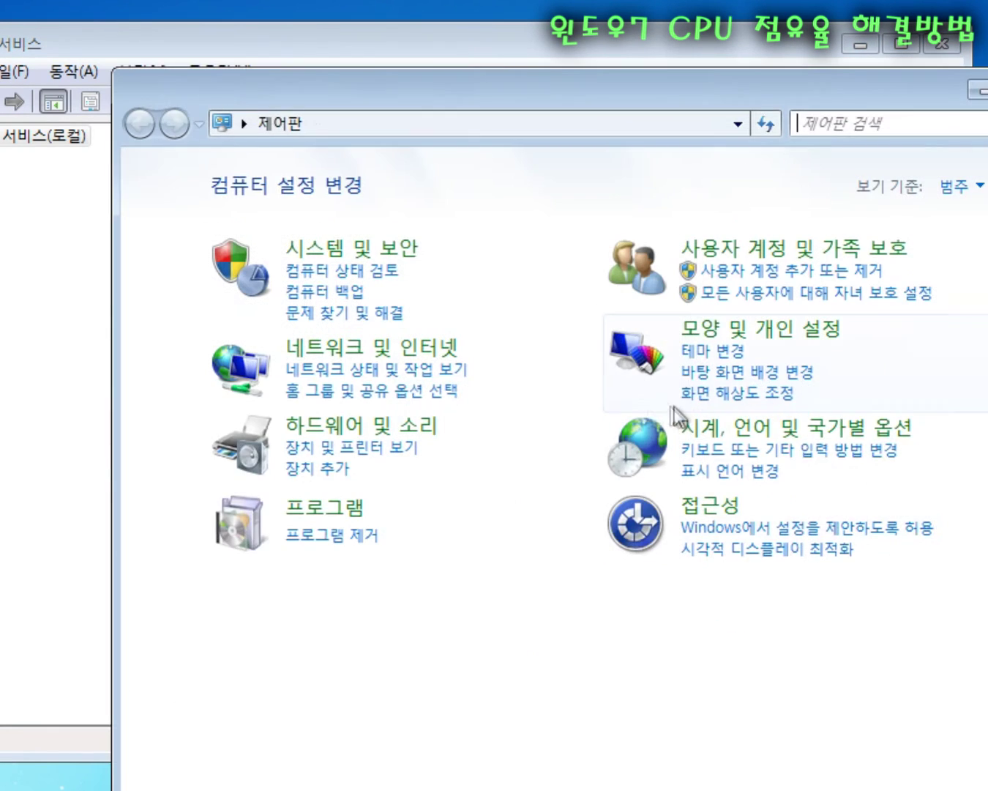
click(360, 256)
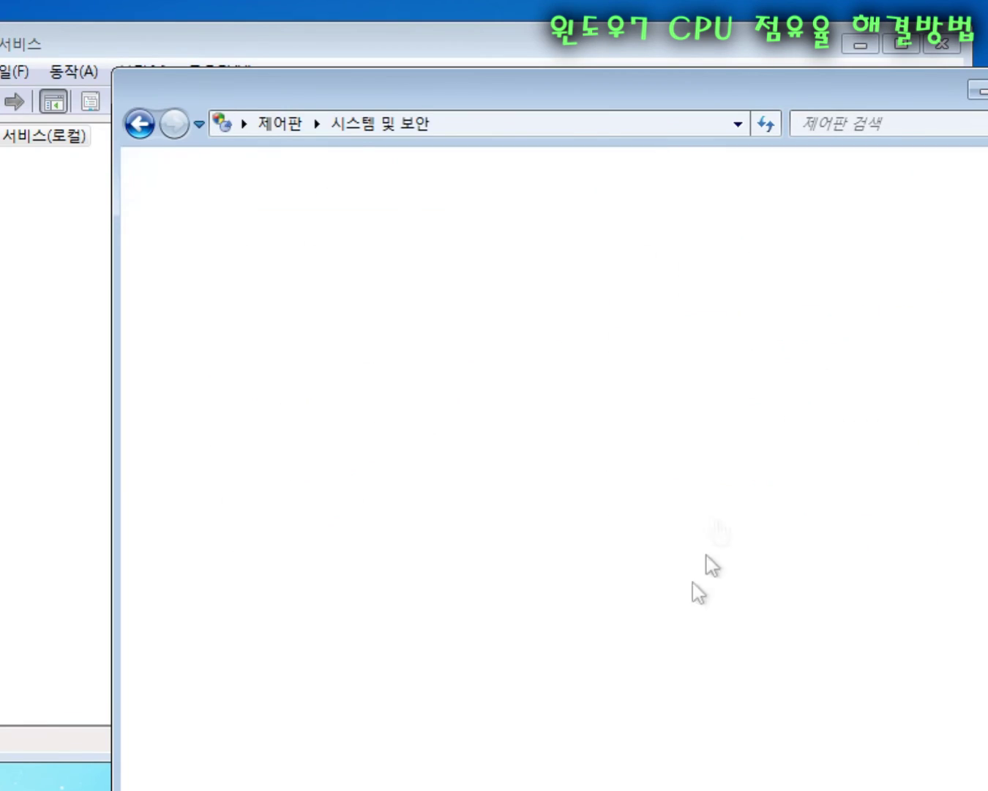
click(504, 404)
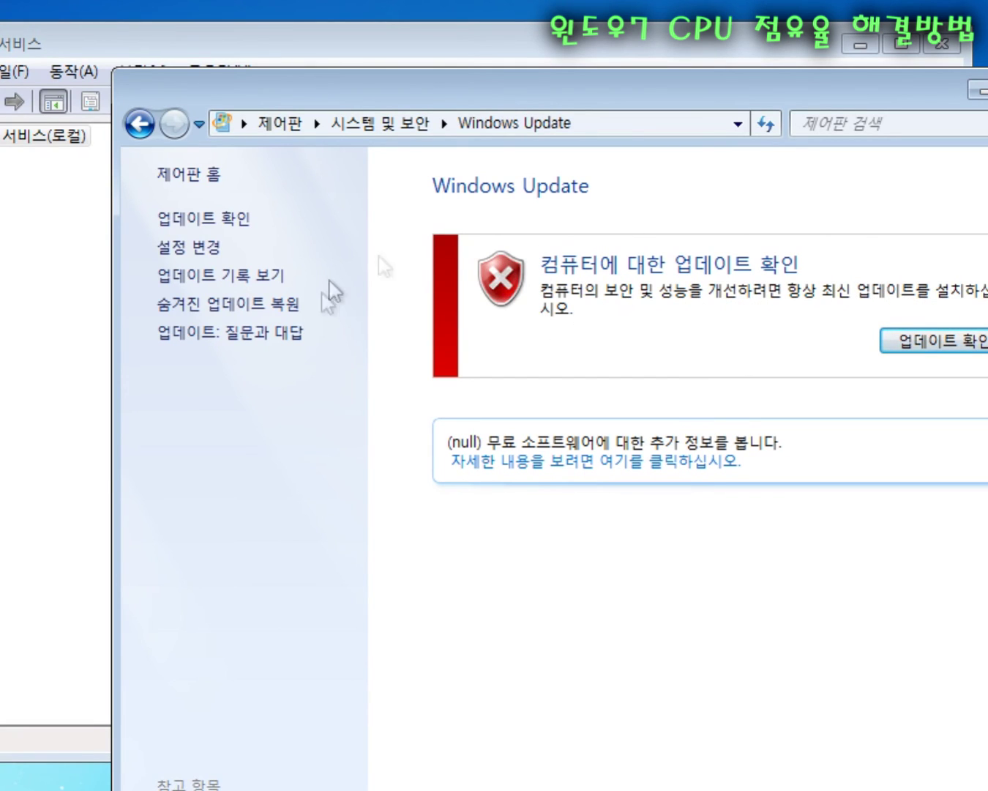
click(920, 356)
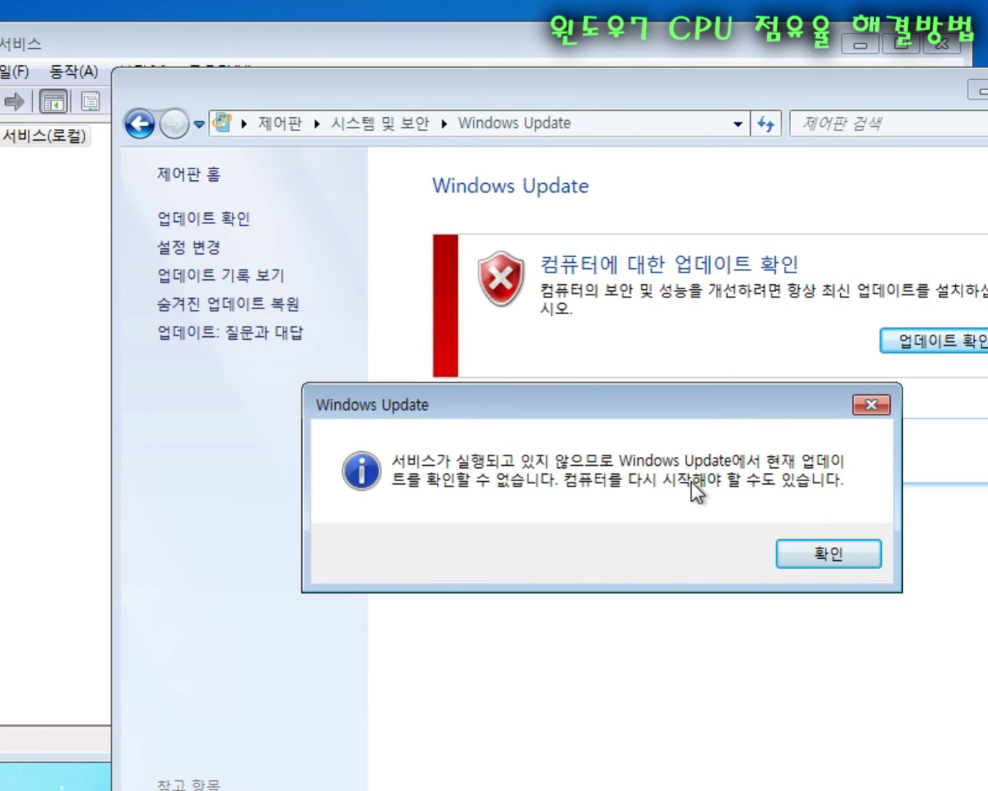
- Return to the Services console and review the startup type in the Windows Update service's properties without changing it
click(503, 41)
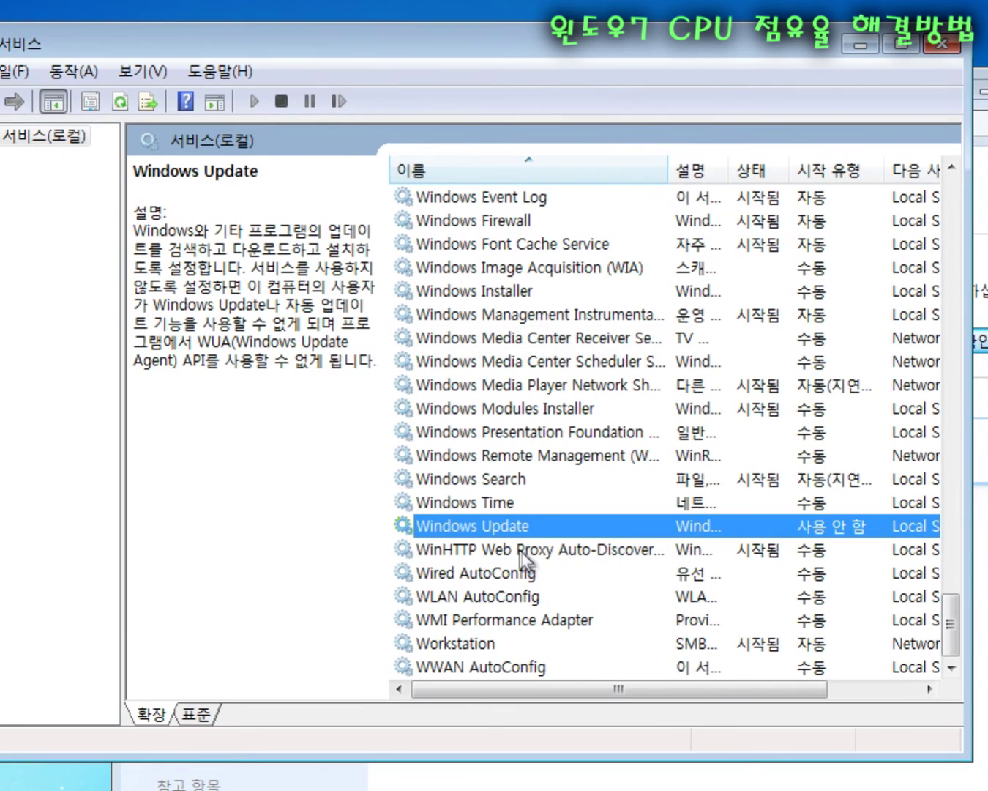
double_click(490, 524)
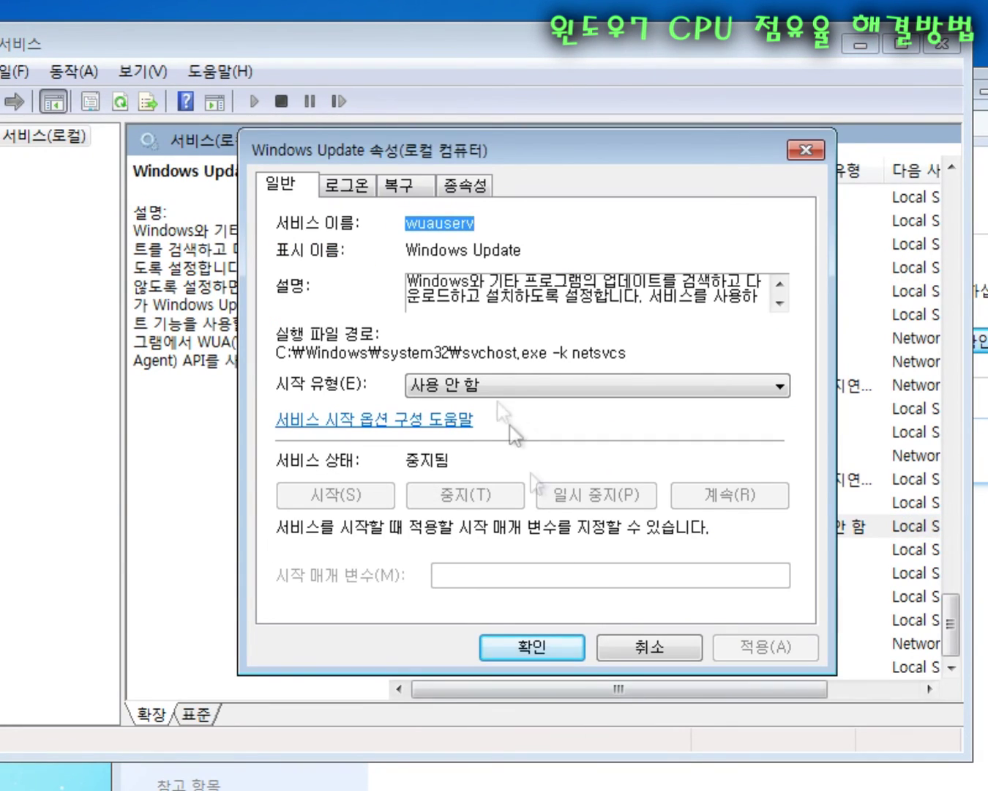
click(472, 387)
click(506, 383)
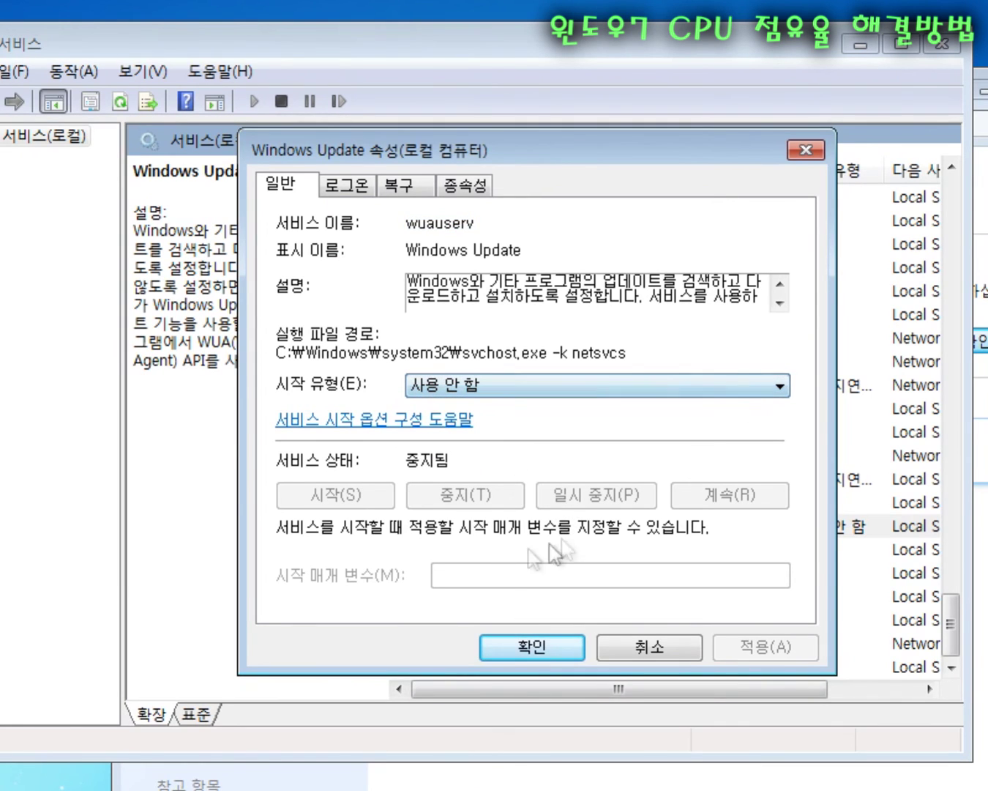
click(548, 648)
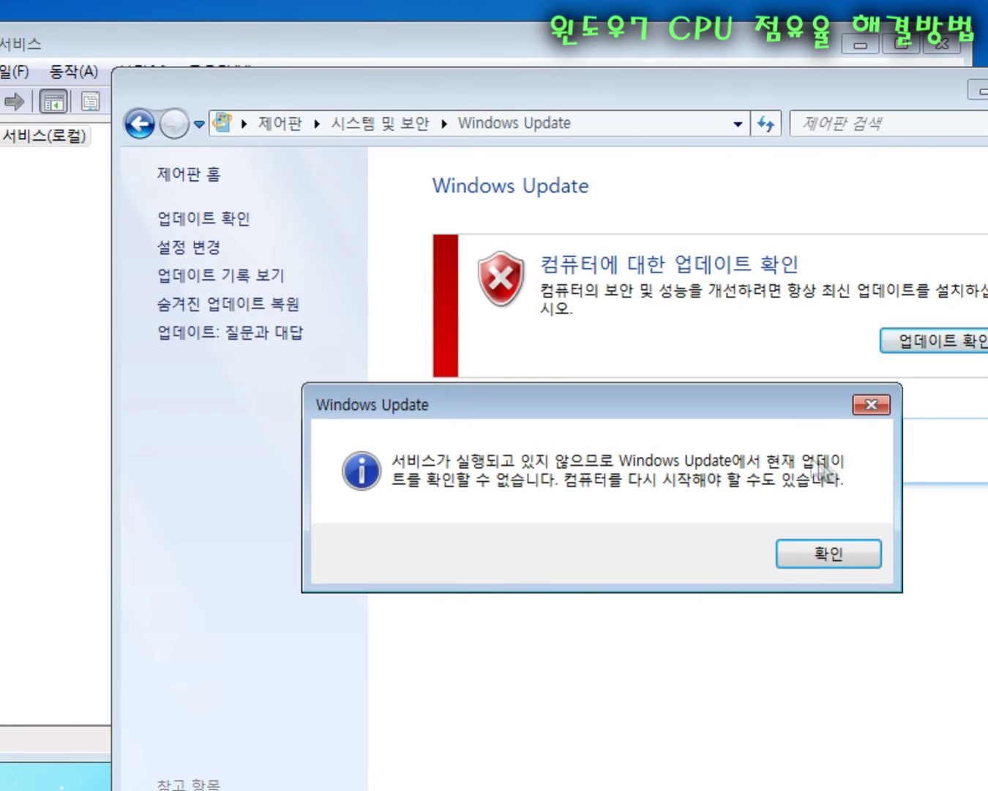
- Dismiss the Windows Update message, move the Control Panel window aside and bring the Services console to the front
drag(626, 414, 631, 332)
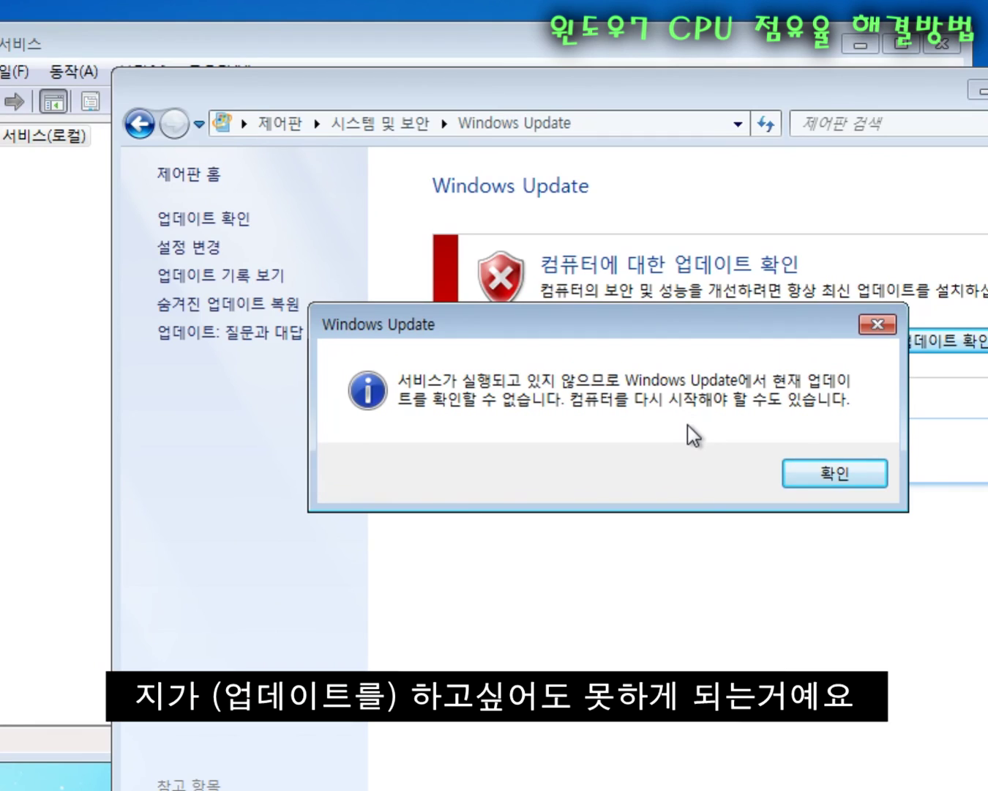
click(800, 470)
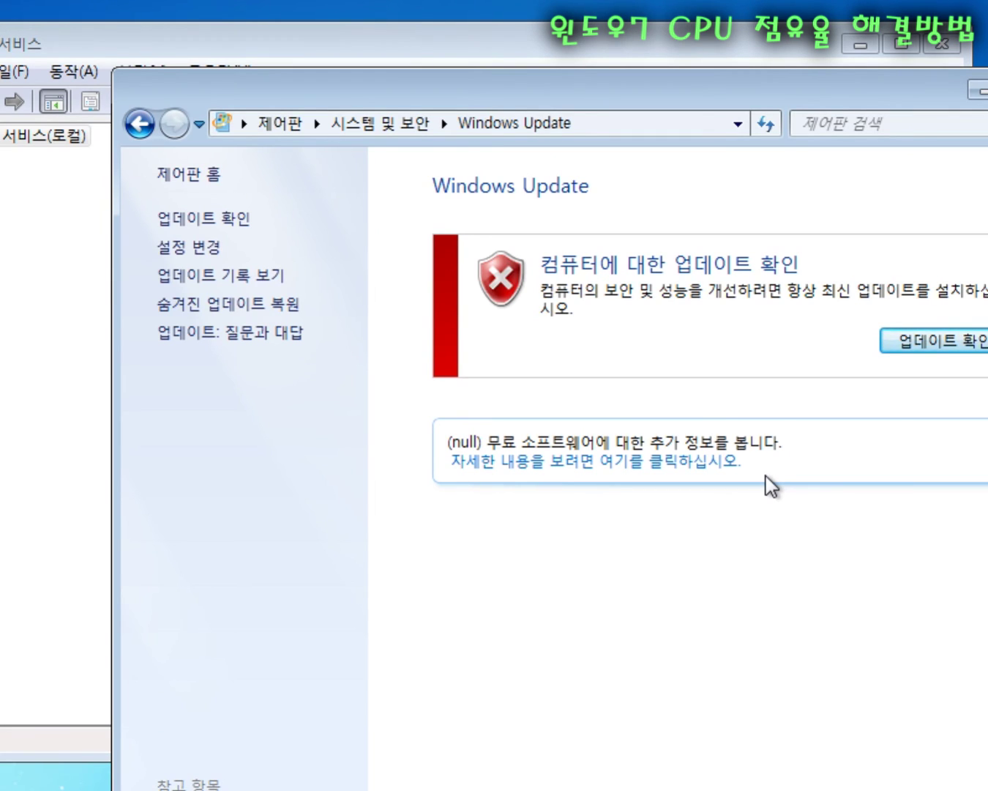
drag(630, 95, 680, 251)
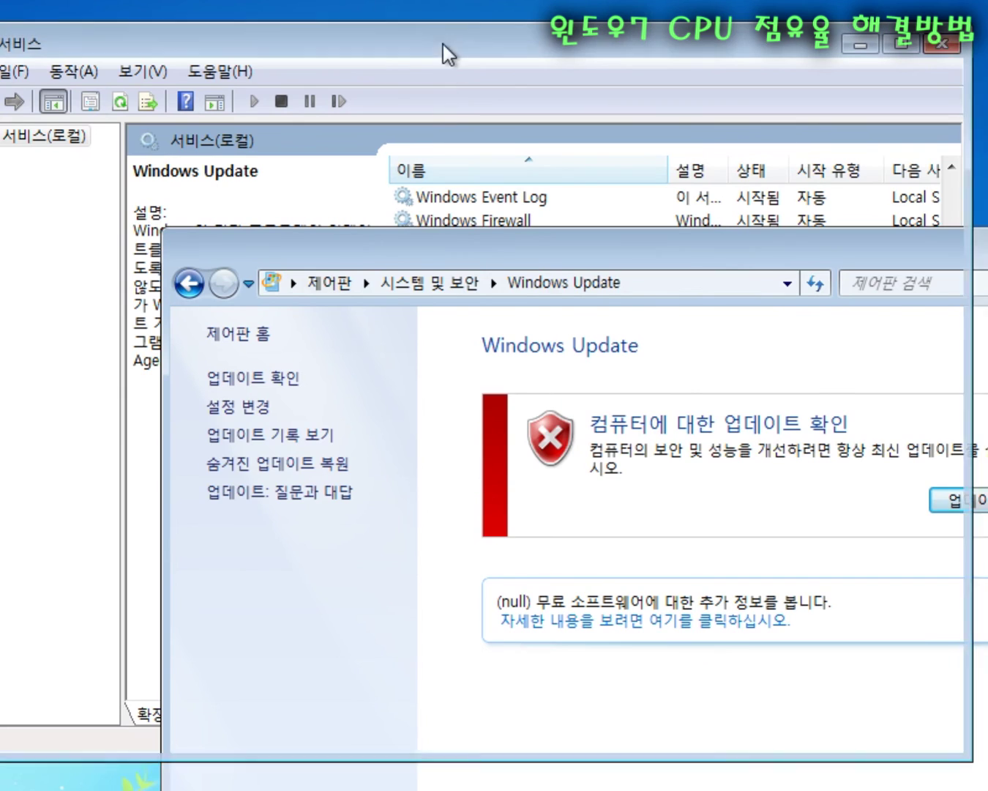
click(451, 53)
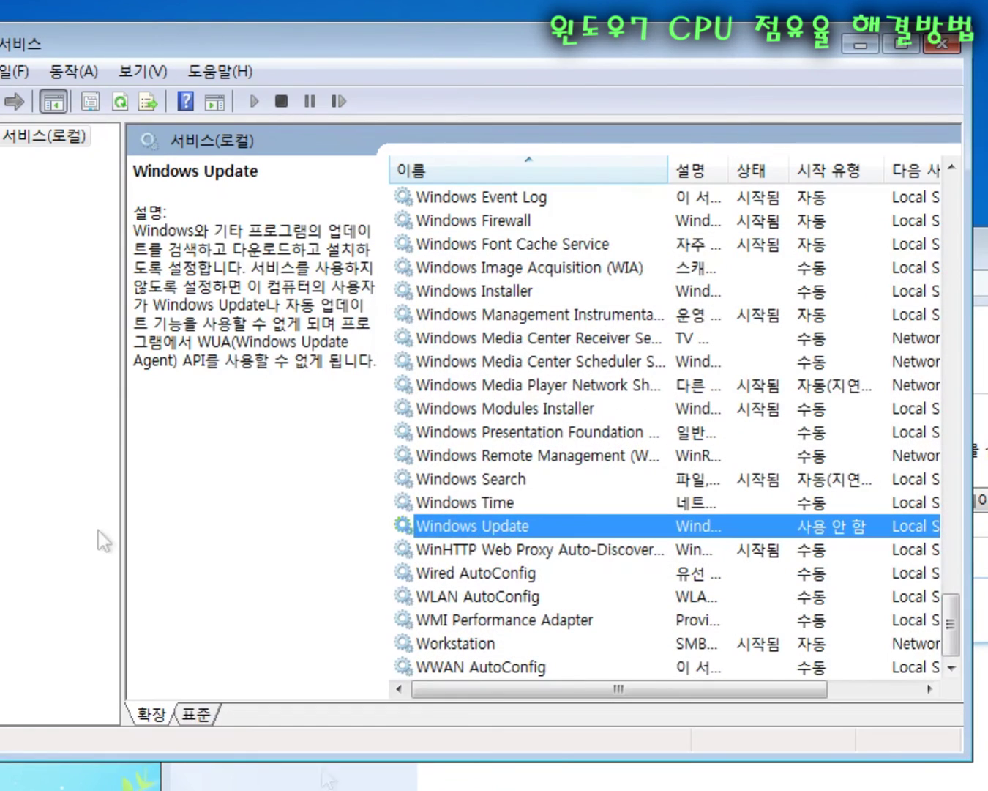
- Set the Windows Update service's startup type to Automatic (자동) and apply the change
double_click(518, 529)
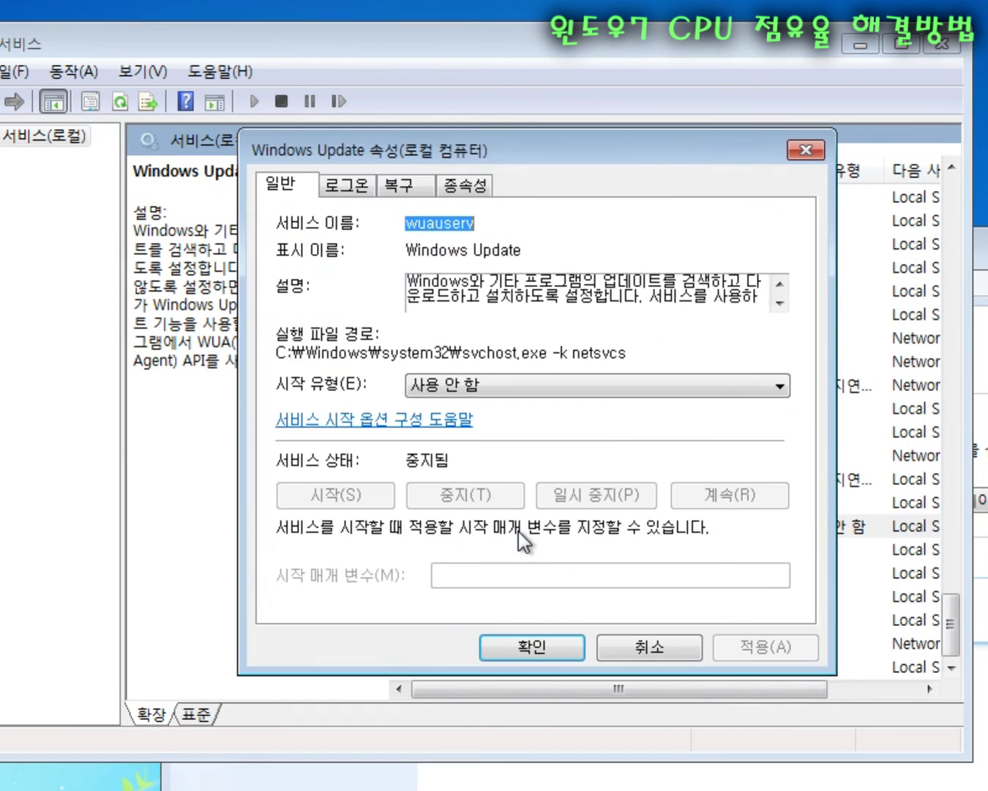
click(481, 389)
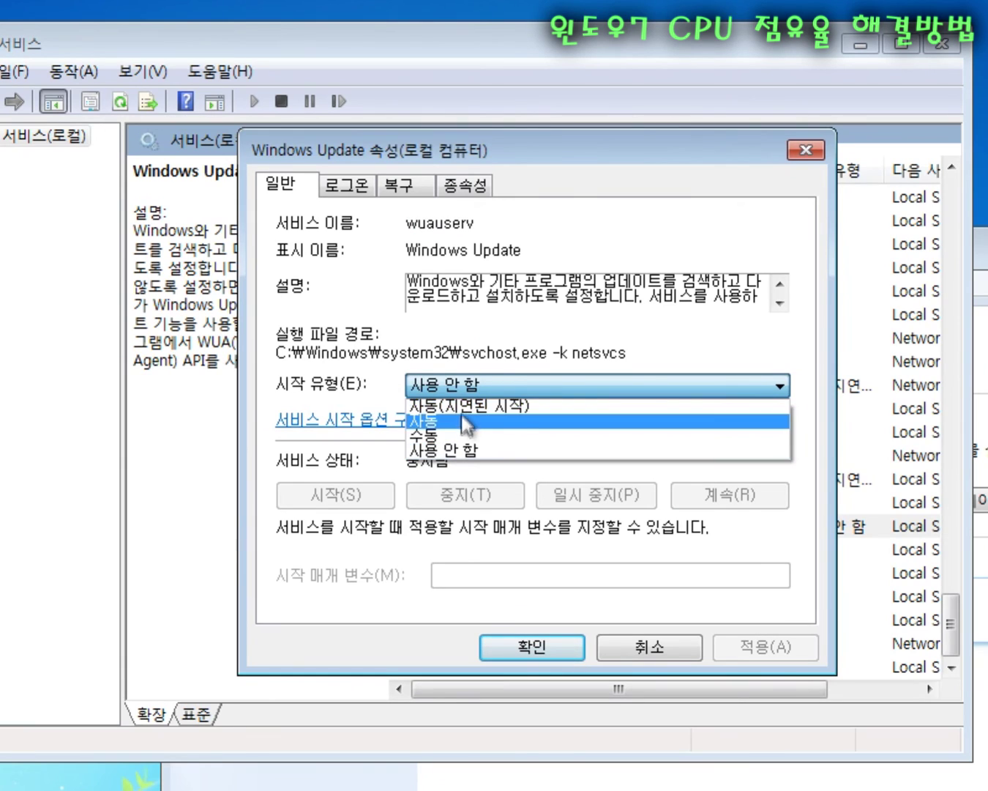
click(467, 407)
click(504, 385)
click(484, 421)
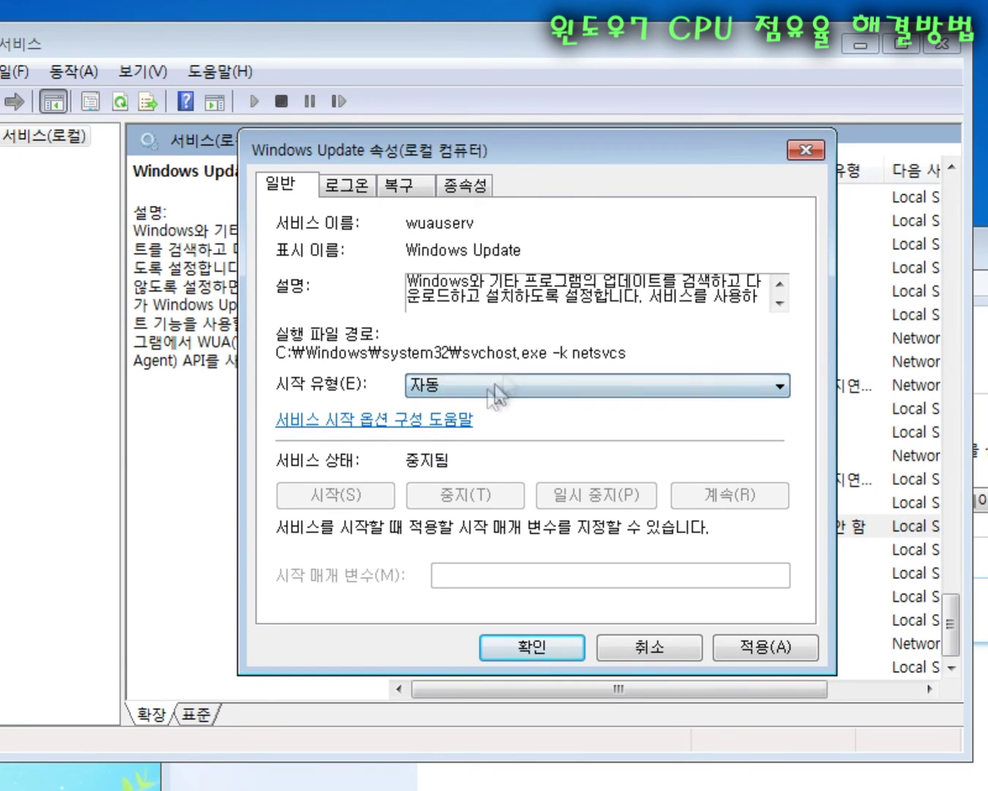
click(761, 647)
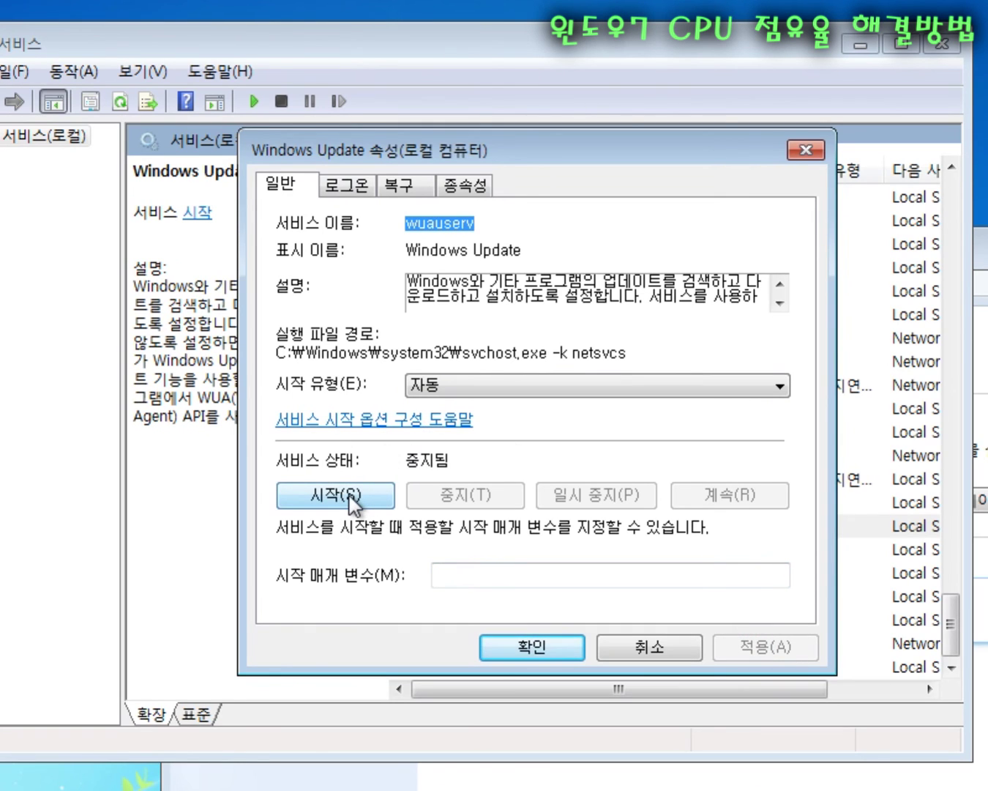
- Start the Windows Update service and confirm its properties
click(350, 500)
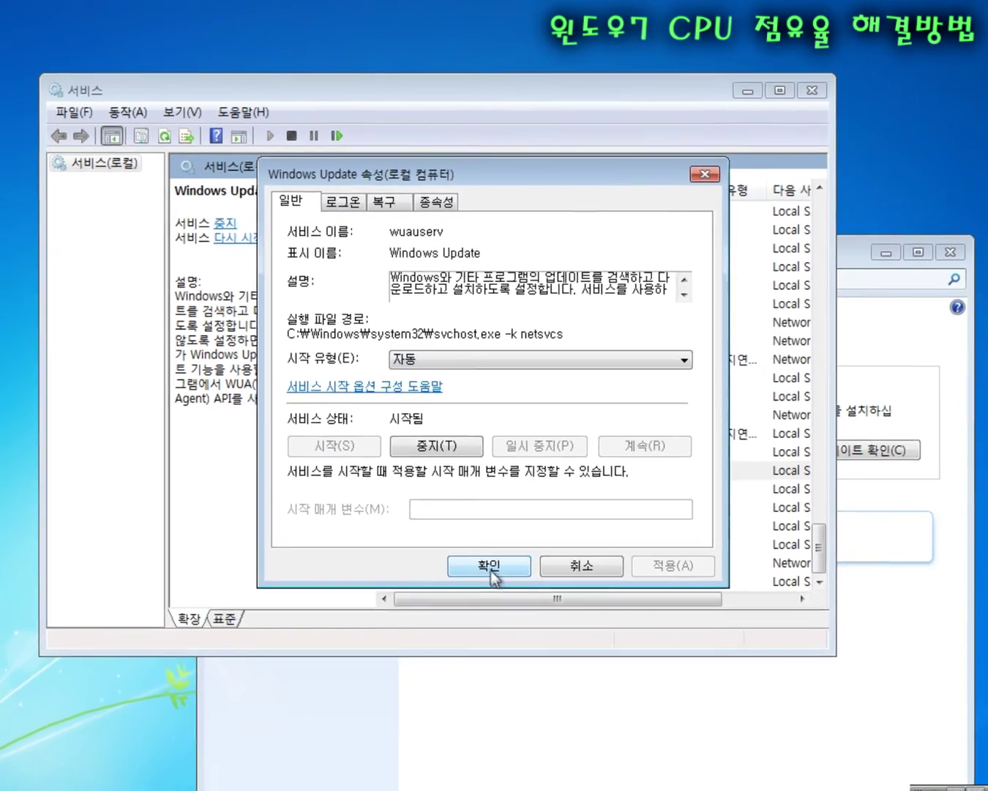
click(491, 570)
- Return to Windows Update, install the available updates and accept the Malicious Software Removal Tool licence terms (동의함)
click(821, 696)
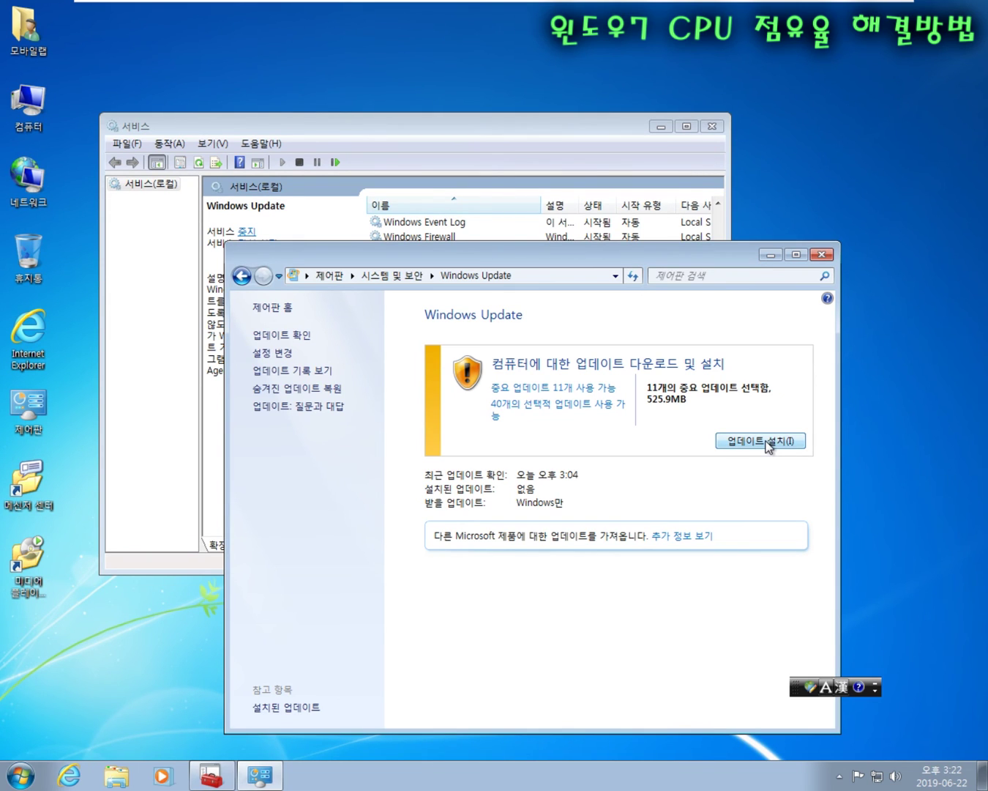
click(767, 441)
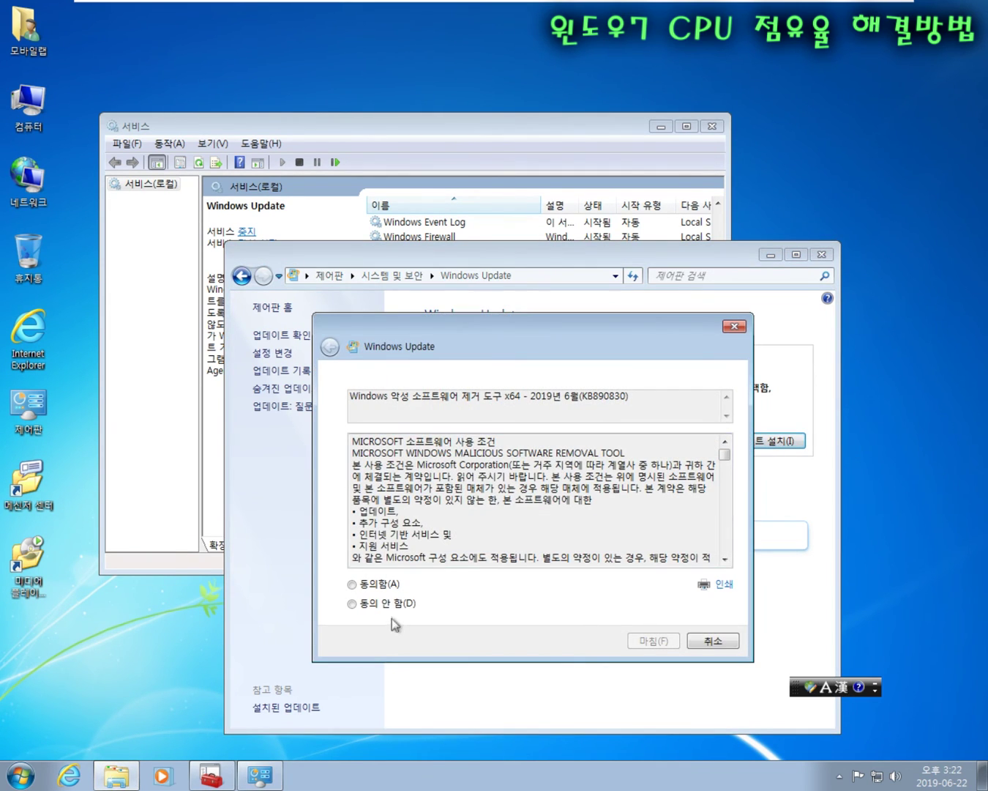
click(384, 585)
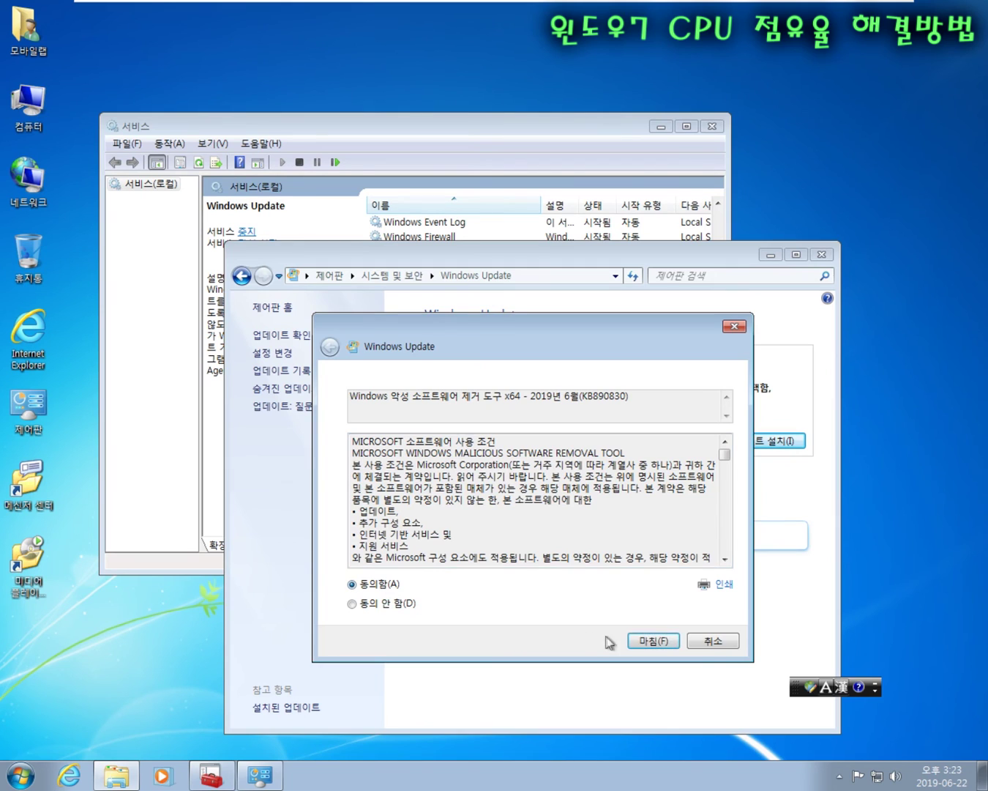
click(648, 641)
- Move the Windows Update window aside, minimize it and reposition the Services console
drag(581, 259, 685, 234)
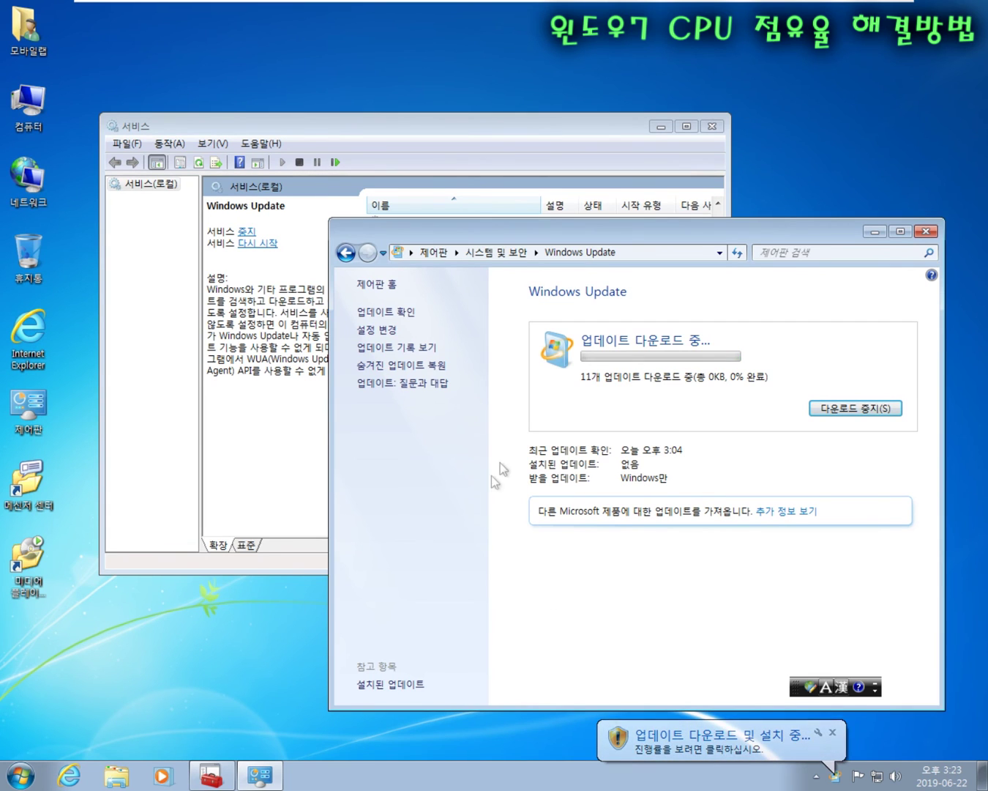
click(875, 231)
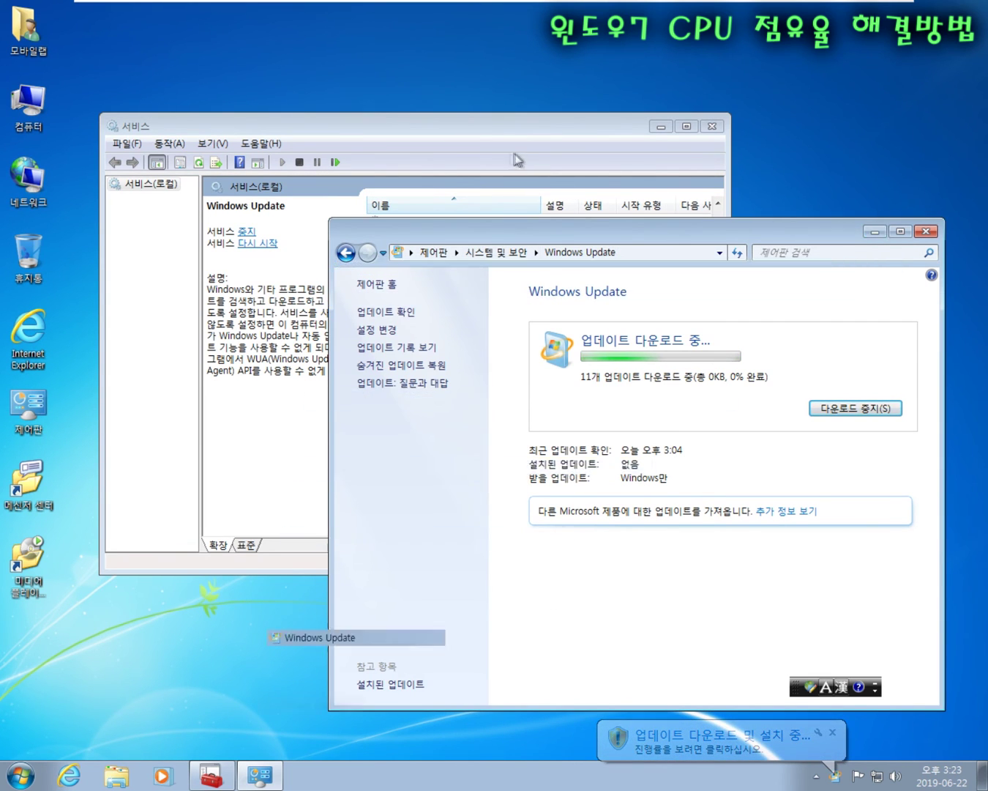
drag(458, 123, 497, 125)
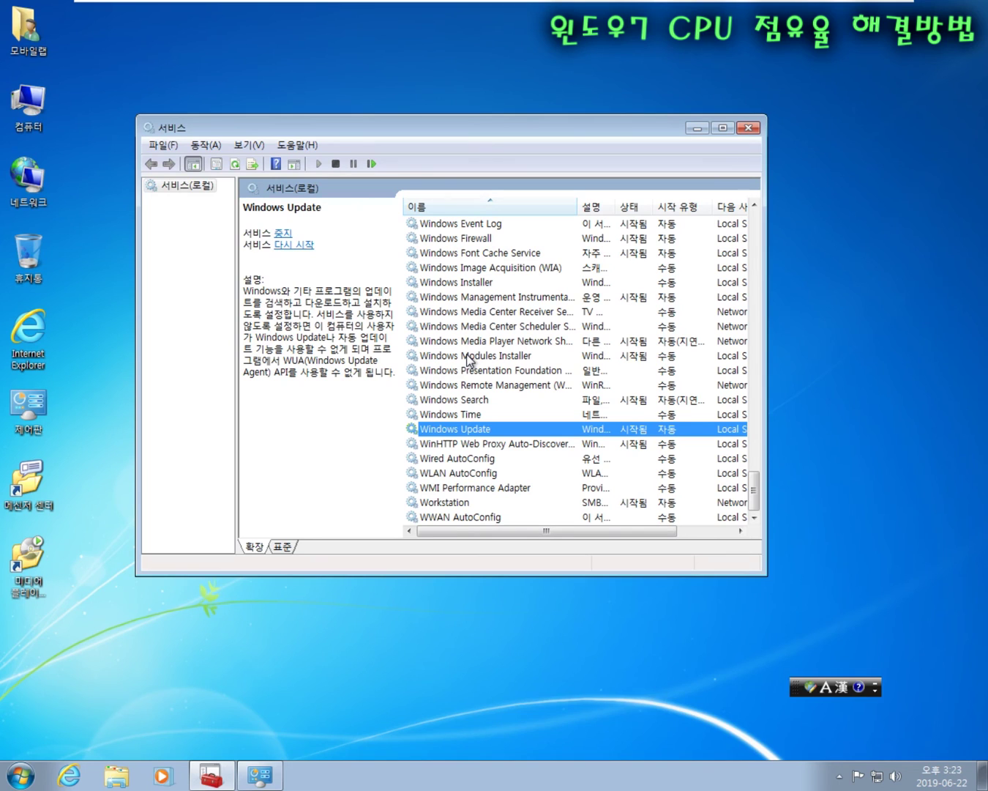
- Look through the service list back to its beginning and check entries such as Background Intelligent Transfer Service and Application Layer Gateway Service
scroll(491, 448, up, 2)
scroll(483, 439, down, 2)
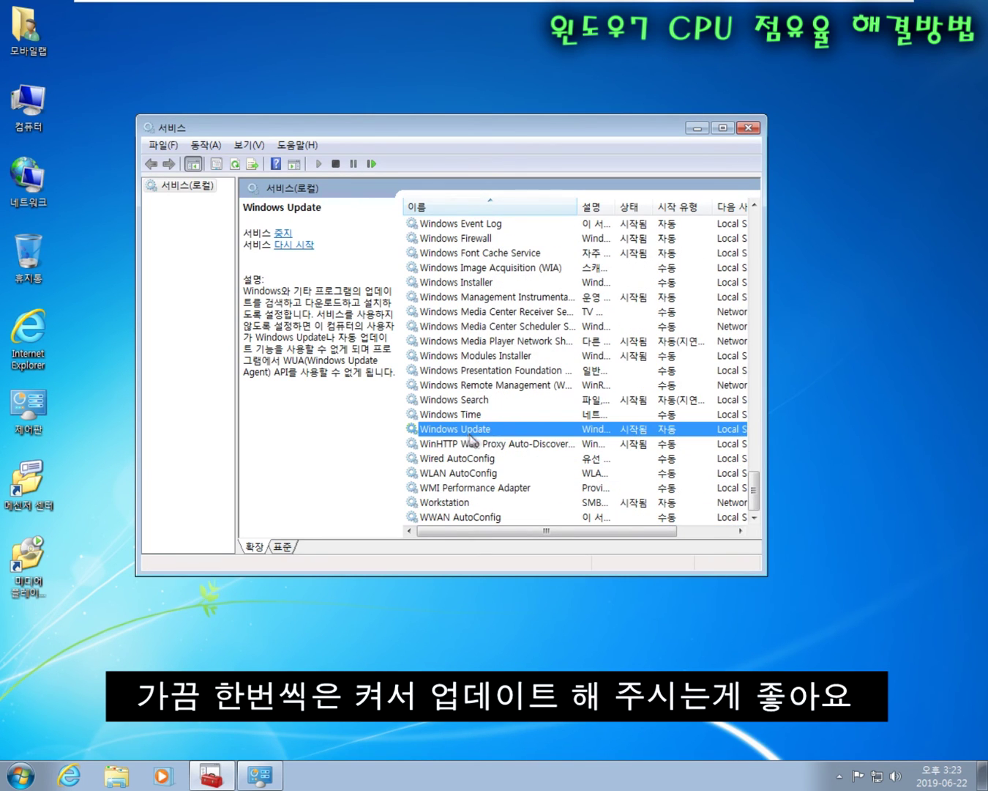
scroll(533, 389, up, 4)
scroll(533, 395, up, 20)
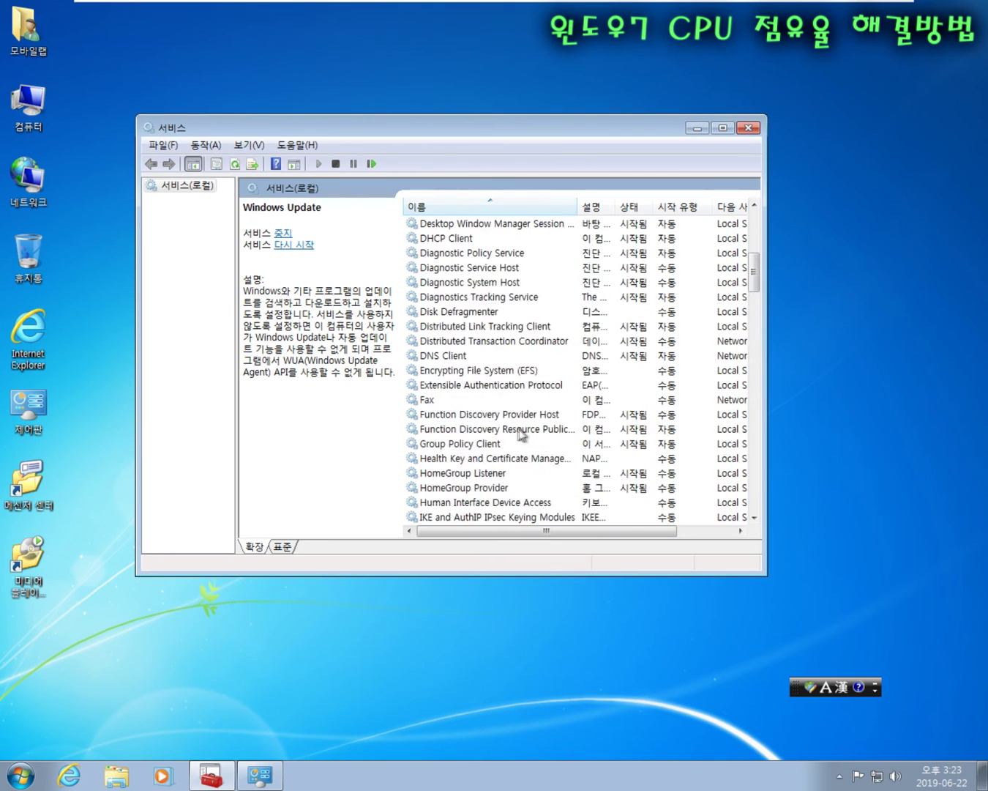
click(487, 252)
click(490, 326)
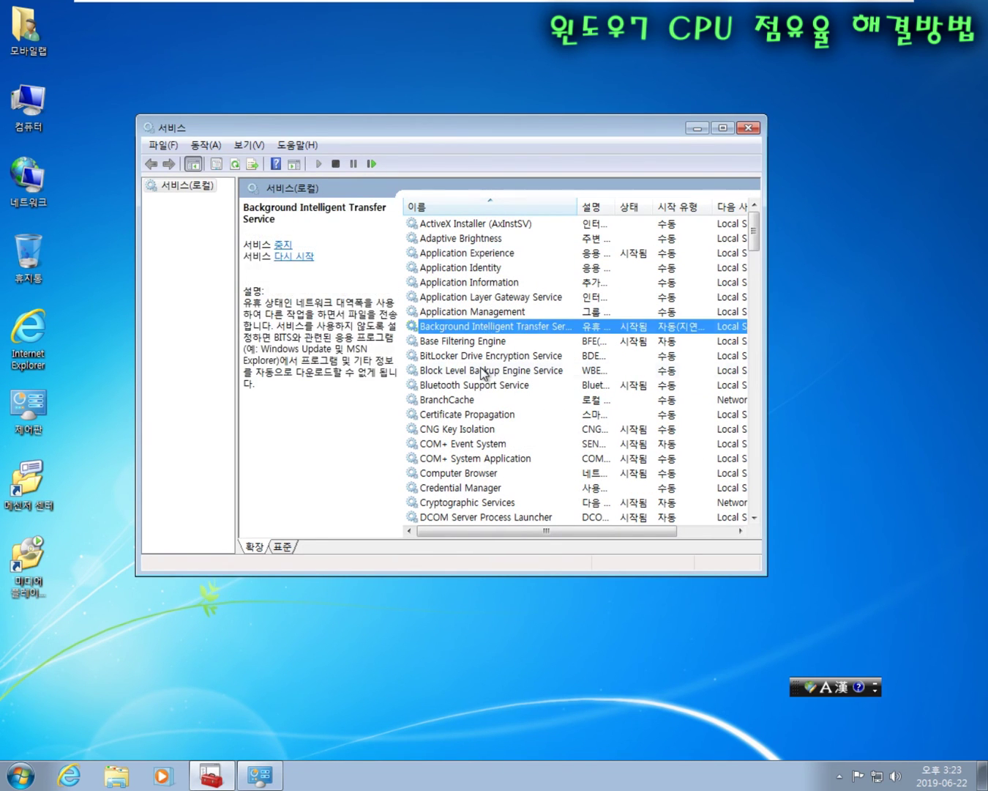
click(468, 488)
click(504, 370)
click(503, 297)
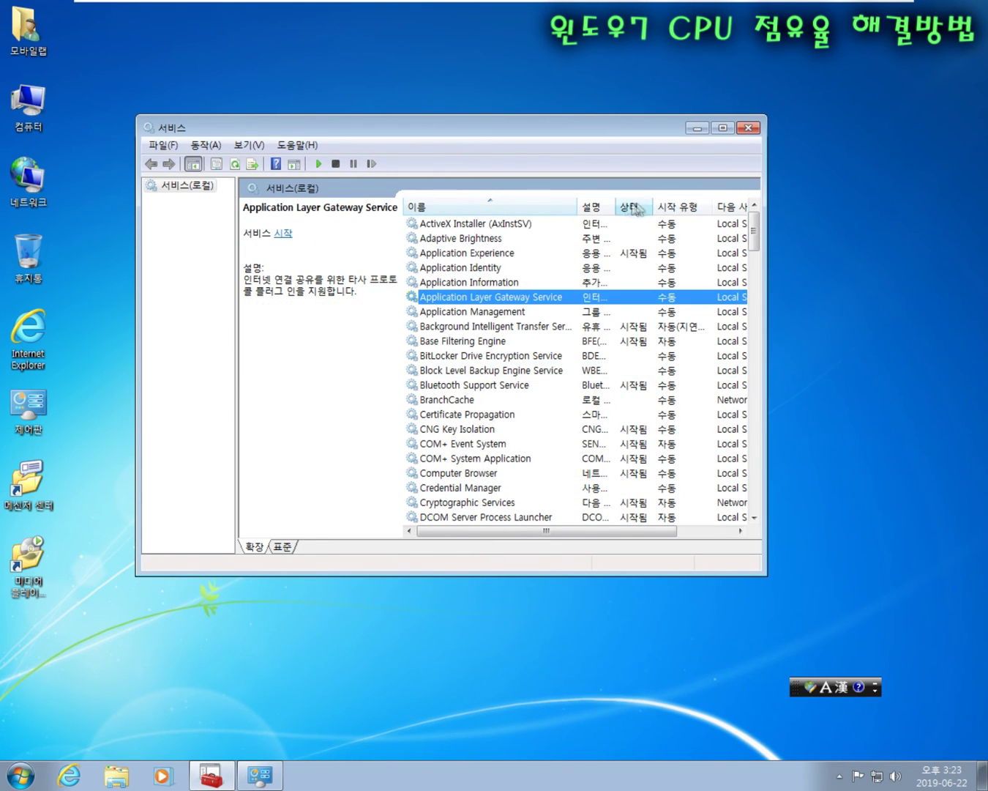
- Maximize the Services console and sort the services by startup type, then by status with the started ones first
drag(586, 127, 525, 131)
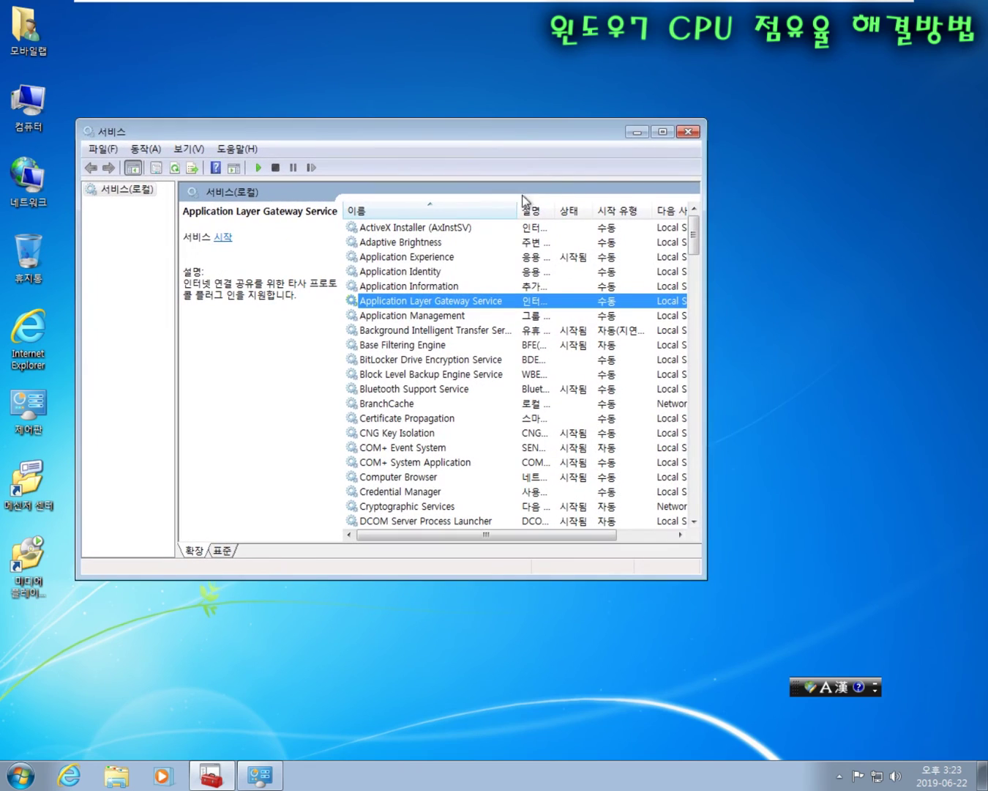
double_click(516, 125)
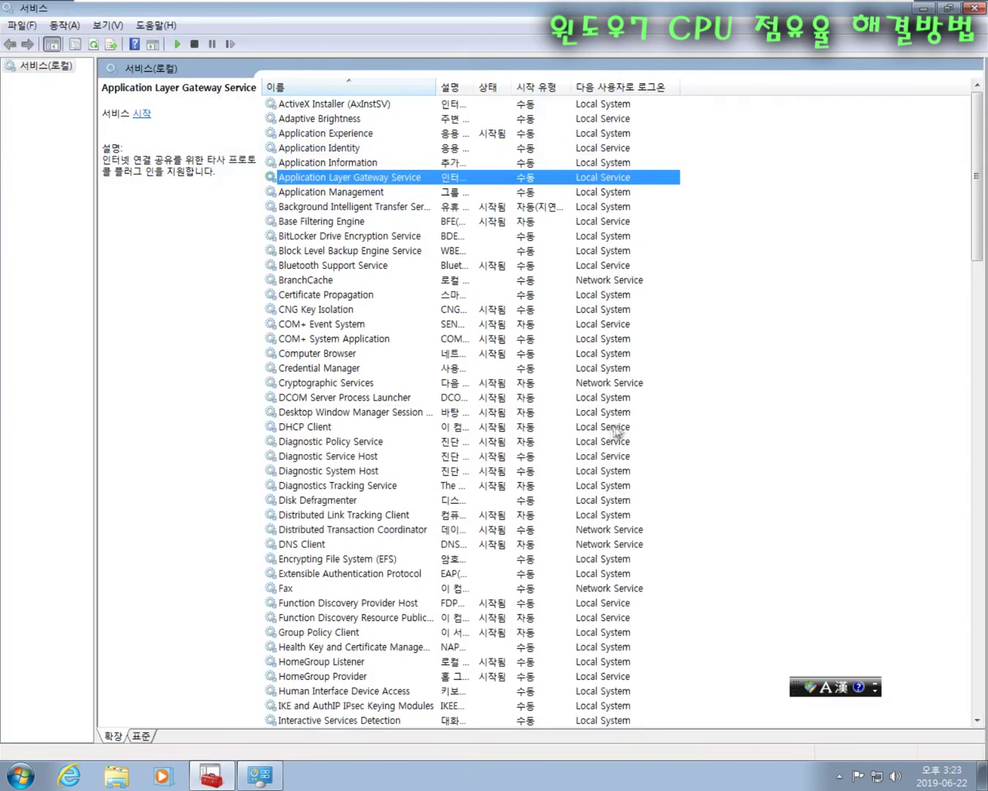
click(542, 88)
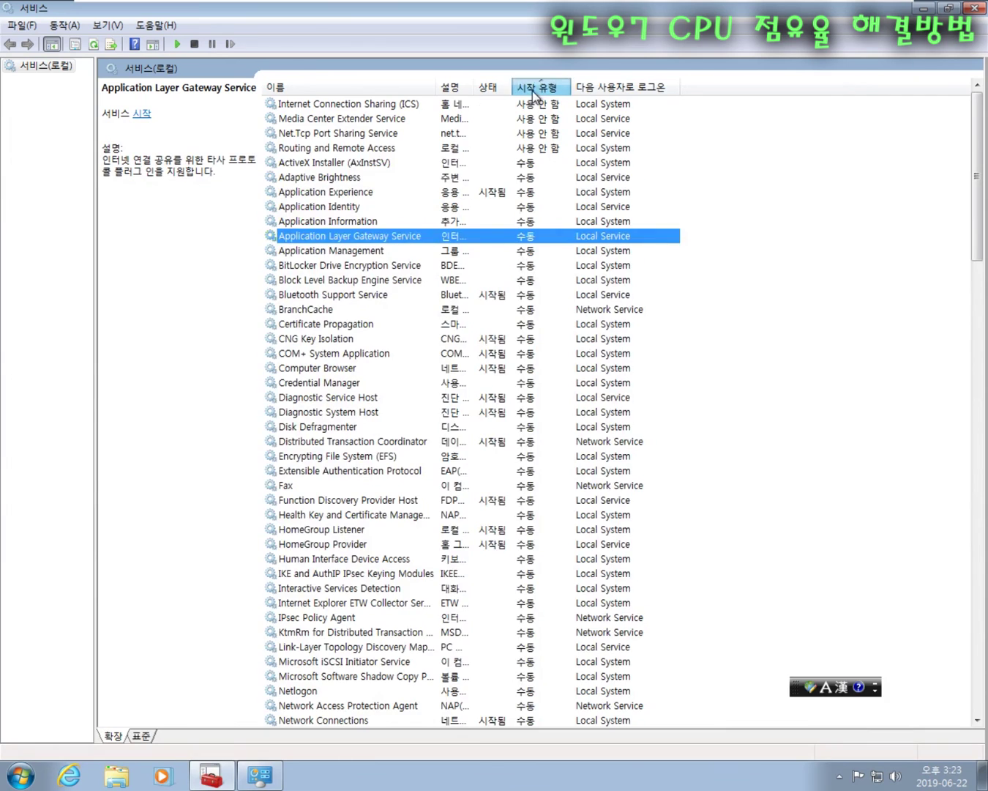
click(533, 92)
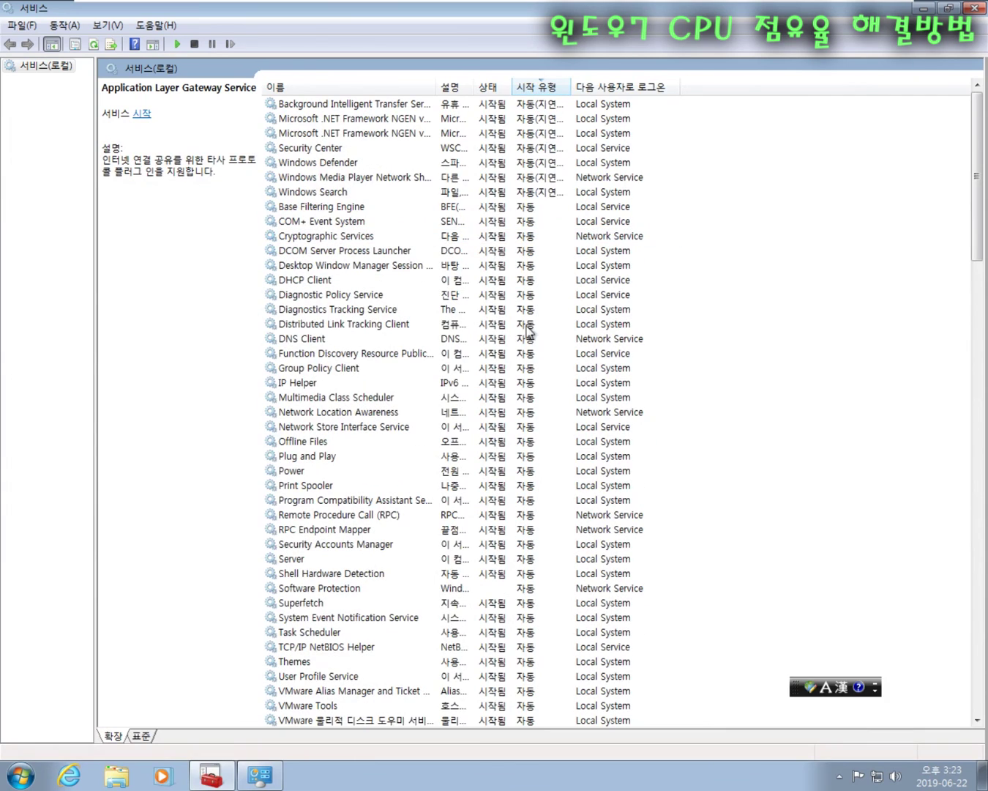
click(490, 89)
click(494, 90)
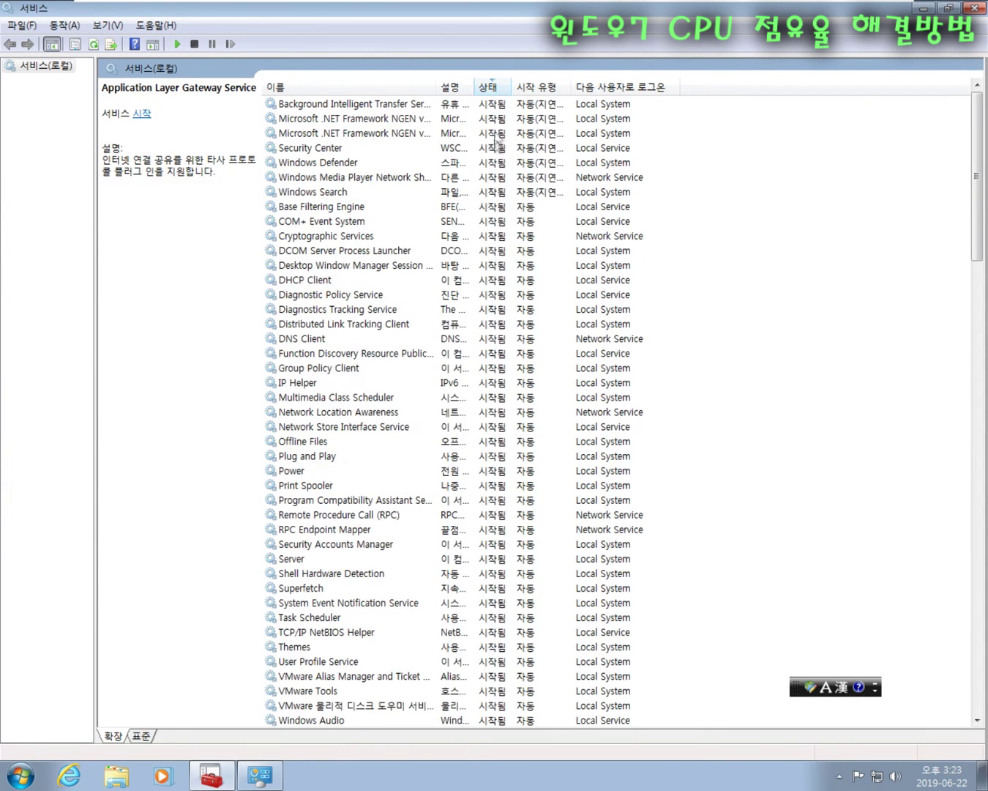
- Examine the started services in the sorted list, from the automatic ones down to WinHTTP Web Proxy Auto-Discovery Service
click(488, 146)
click(417, 219)
click(409, 310)
click(401, 369)
click(401, 455)
scroll(410, 440, down, 2)
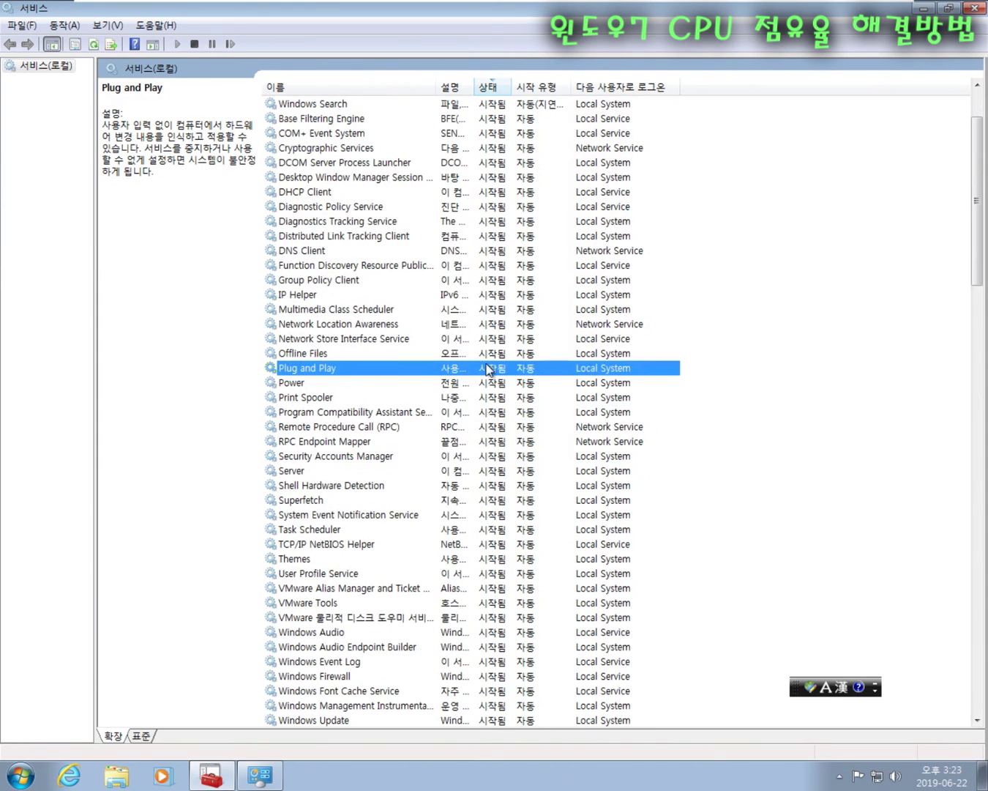
scroll(374, 347, down, 8)
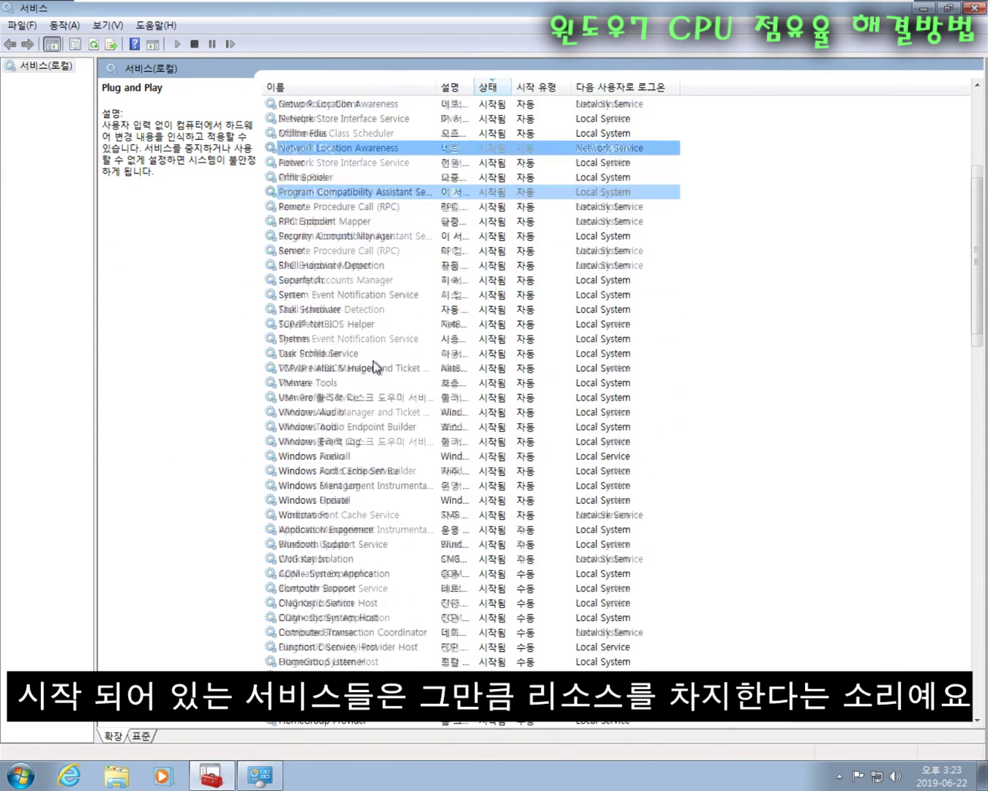
scroll(374, 361, down, 1)
click(375, 412)
click(377, 515)
click(370, 558)
click(361, 602)
click(363, 617)
click(361, 631)
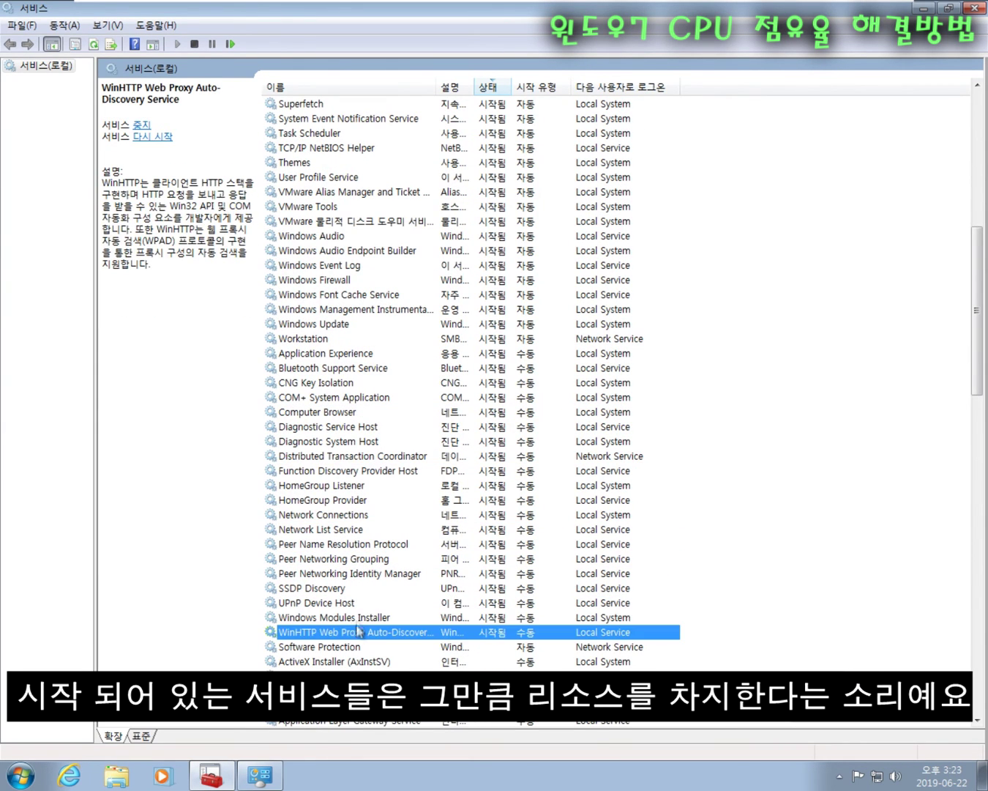
scroll(366, 505, up, 11)
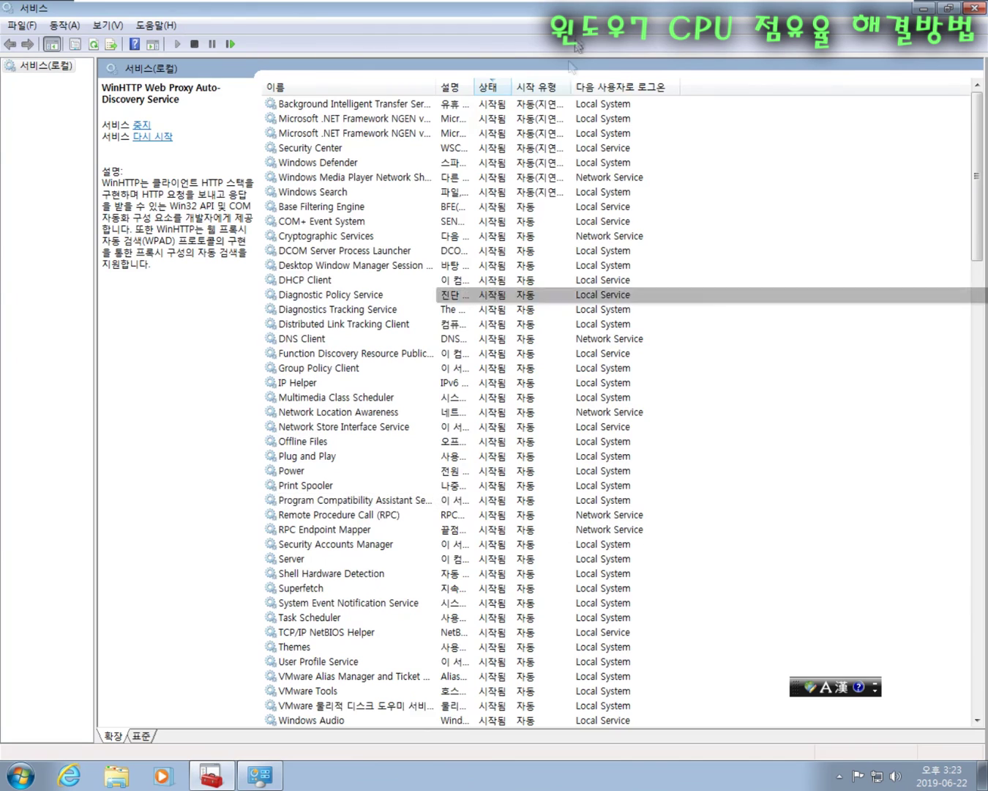
- Widen the description (설명) column and read what services such as Security Center, Windows Search and Function Discovery Resource Publication do
drag(474, 87, 565, 81)
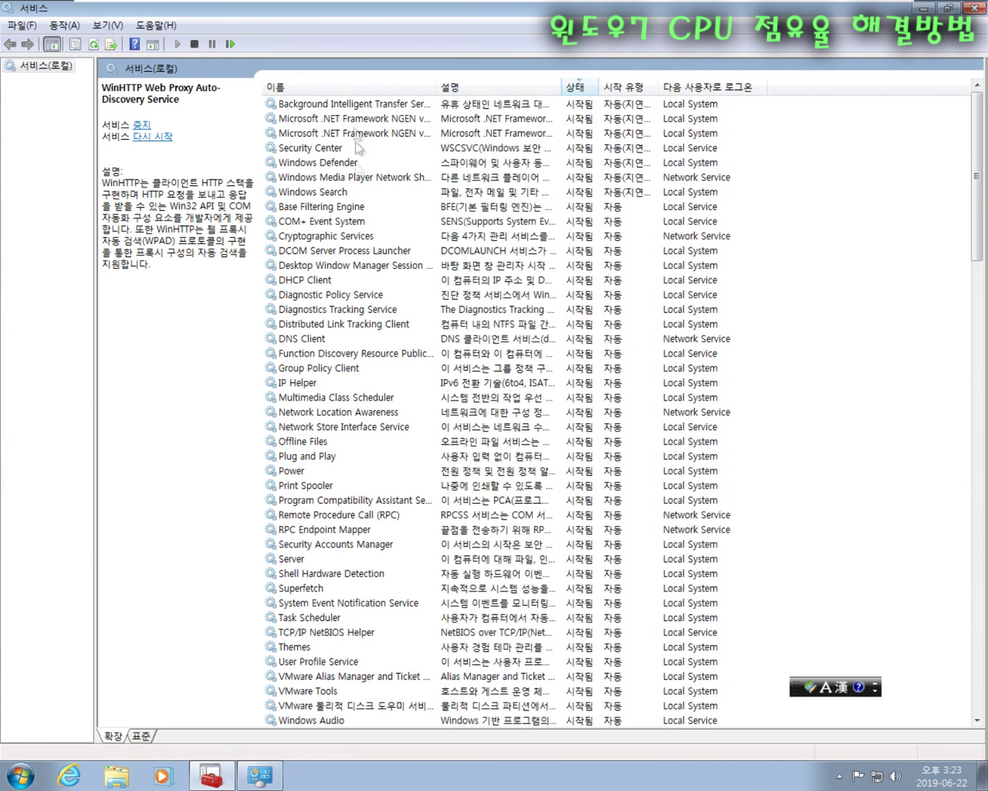
click(356, 105)
key(Down)
click(370, 134)
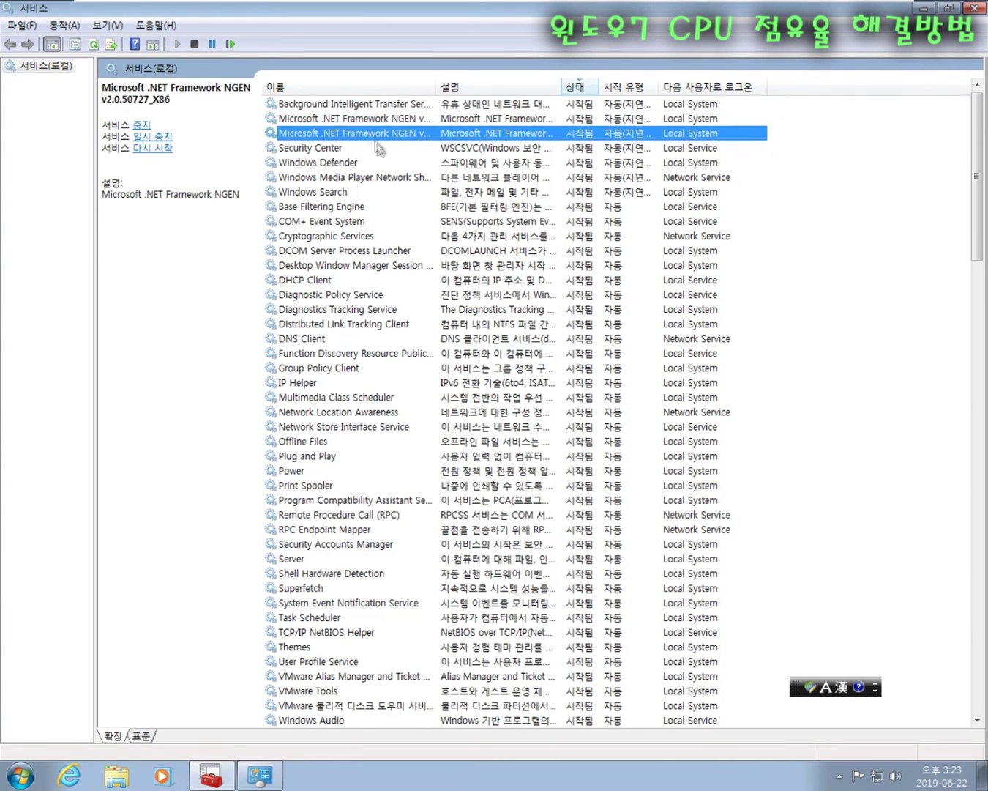
click(346, 148)
click(341, 236)
click(340, 251)
click(360, 193)
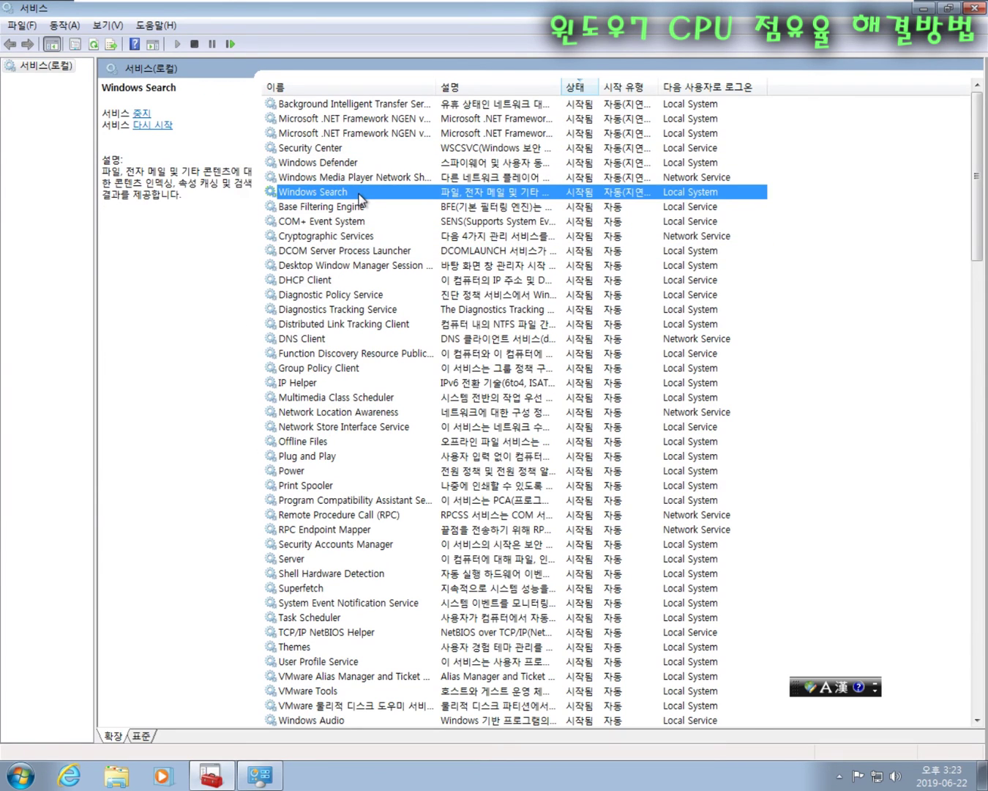
click(345, 353)
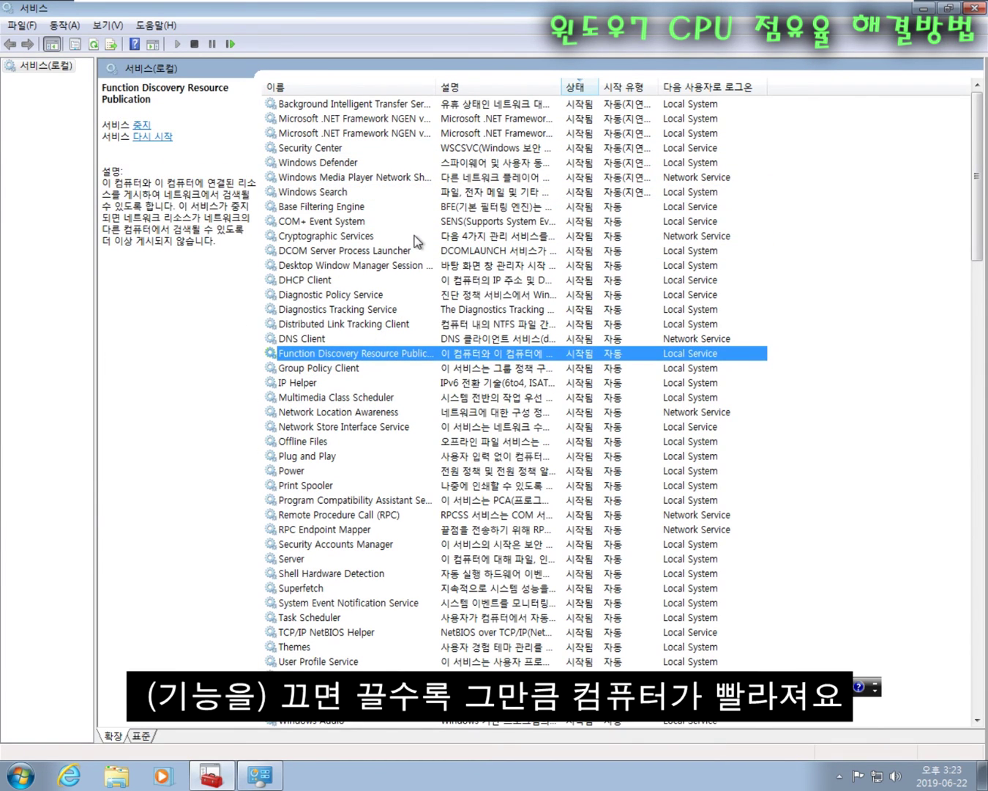
click(381, 413)
- Stop the Print Spooler service and set its startup type to Disabled (사용 안 함)
scroll(366, 454, down, 2)
click(318, 399)
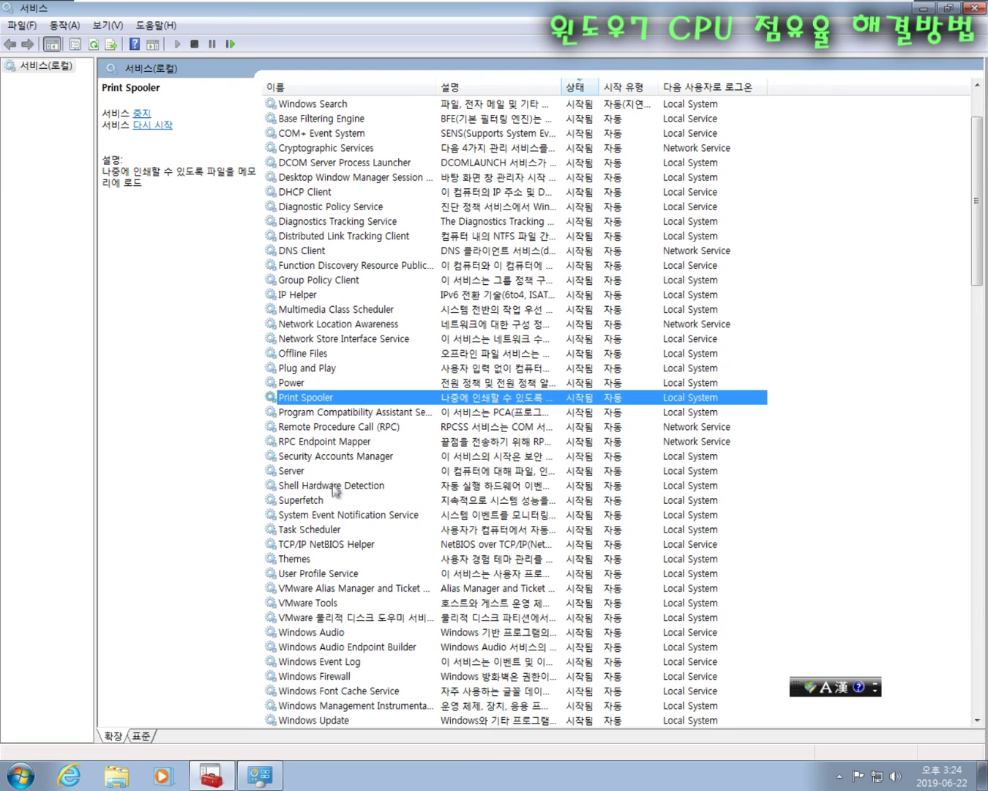
double_click(315, 402)
click(407, 409)
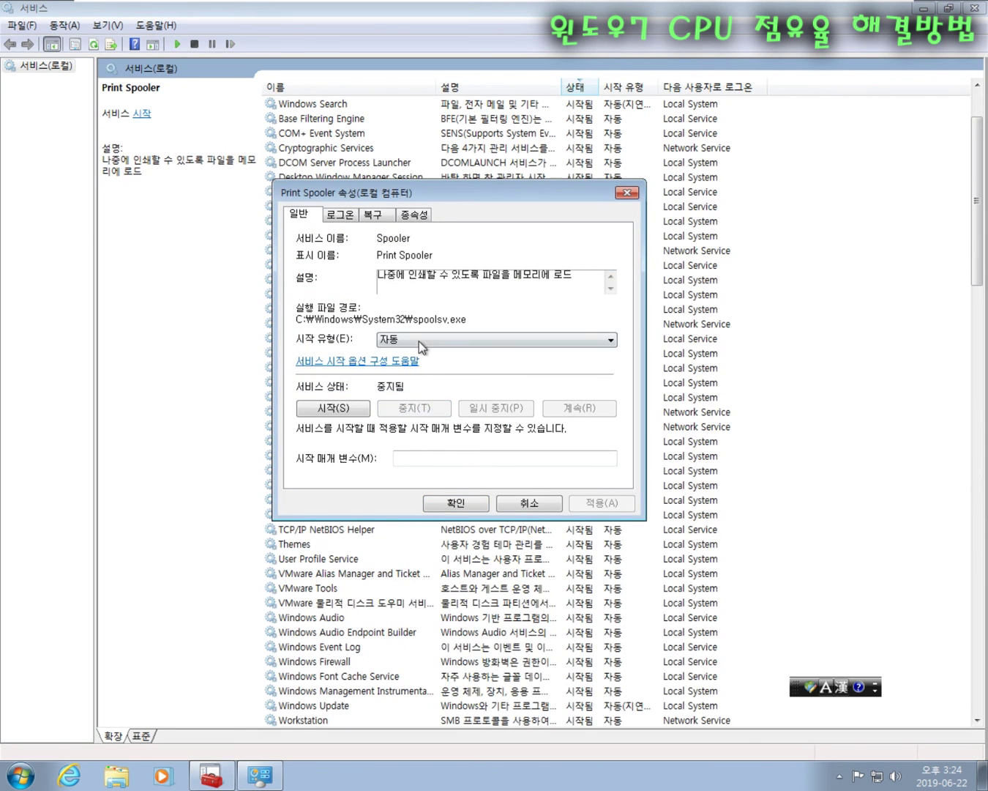
click(407, 340)
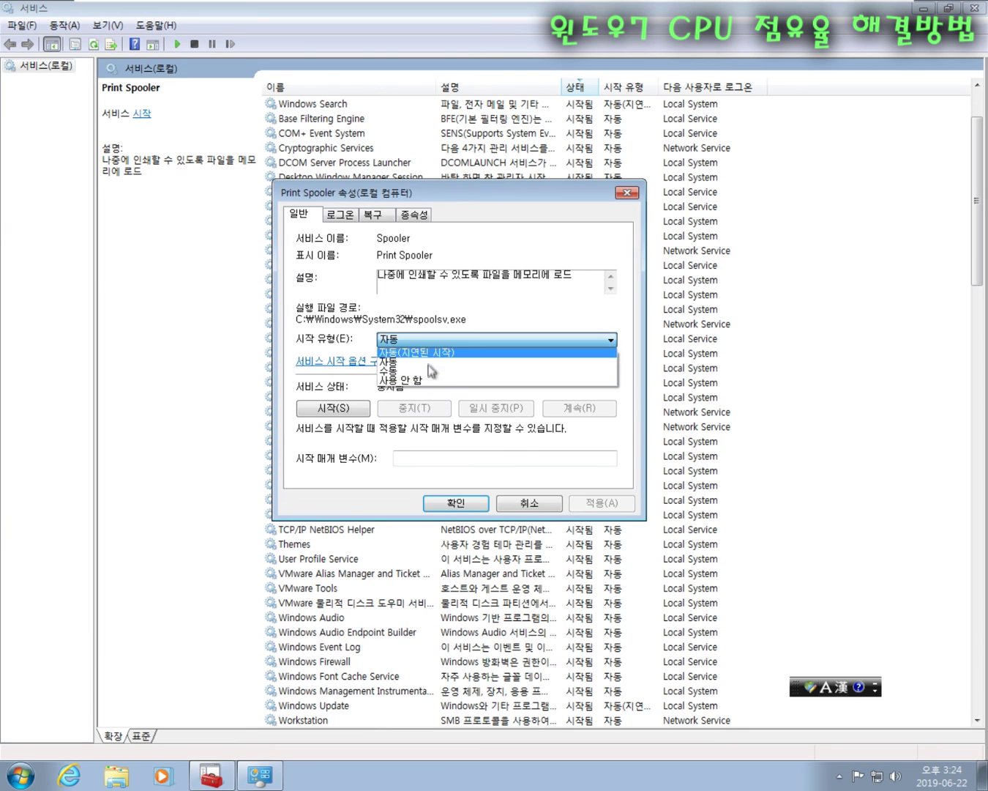
click(418, 379)
click(462, 512)
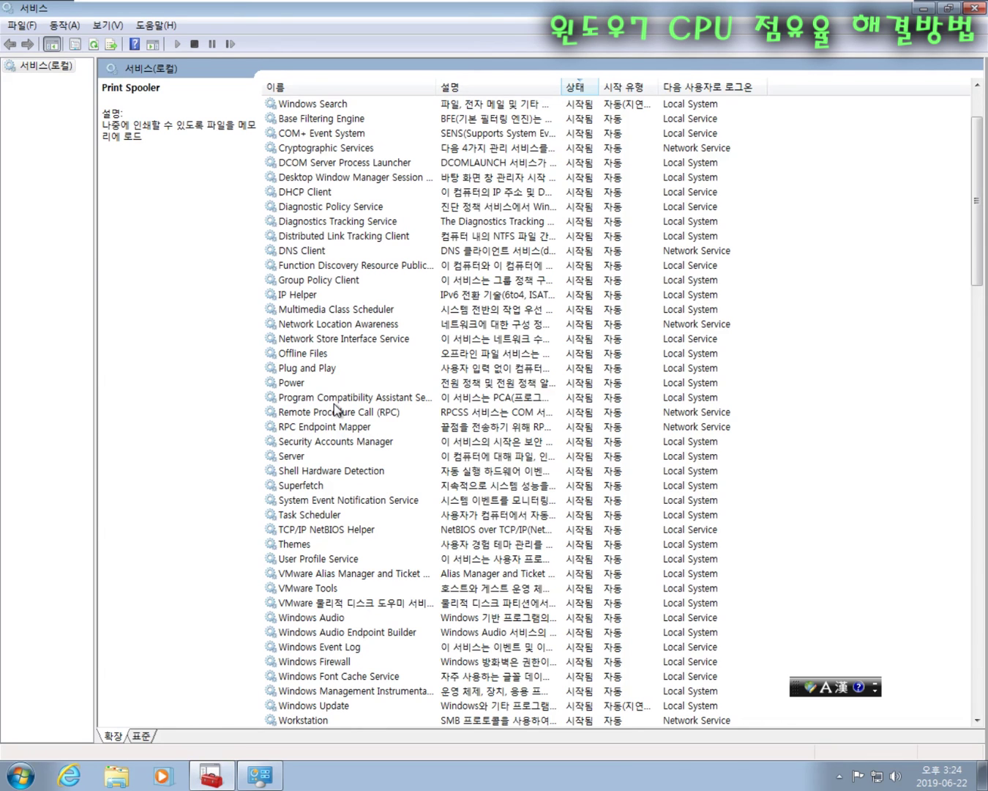
- Check further started services for unneeded ones, including TCP/IP NetBIOS Helper, VMware Tools, Windows Update, Windows Audio and Windows Event Log
click(350, 533)
scroll(388, 322, down, 2)
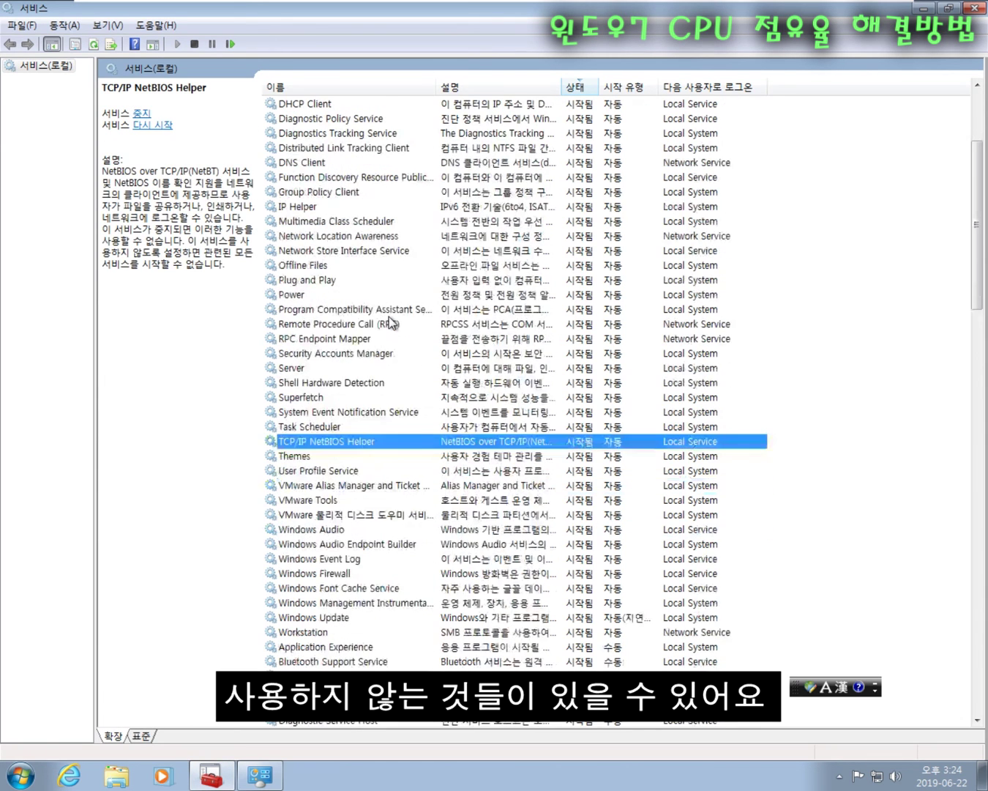
click(333, 517)
click(336, 588)
click(324, 500)
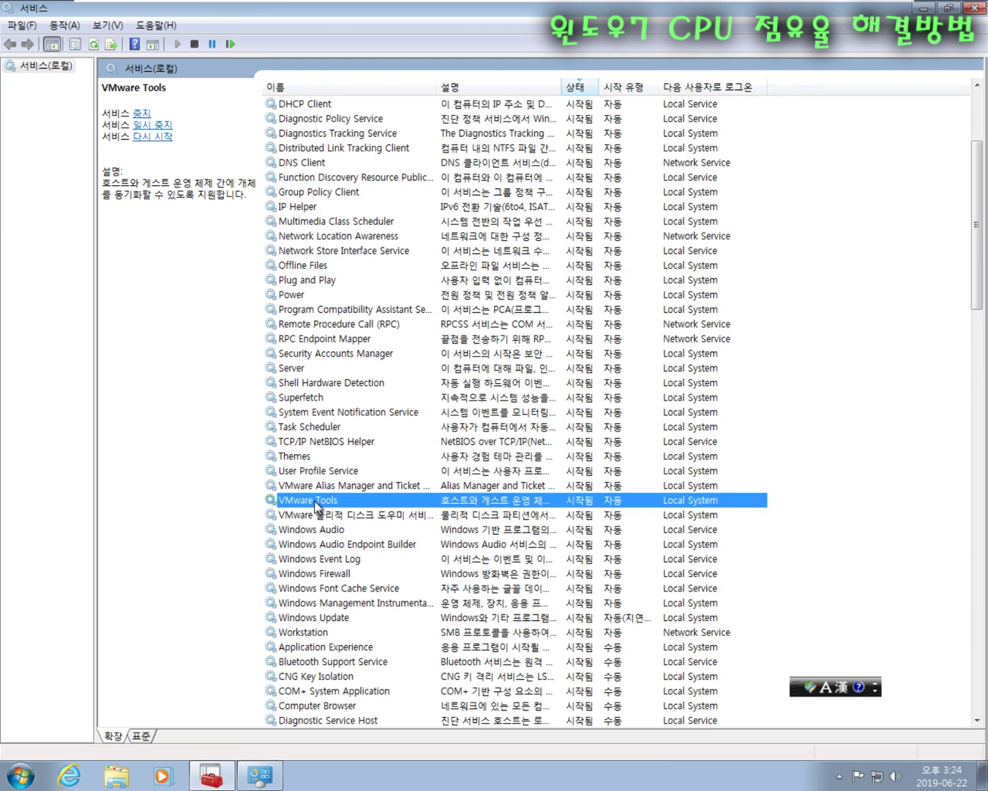
scroll(318, 513, down, 1)
click(334, 574)
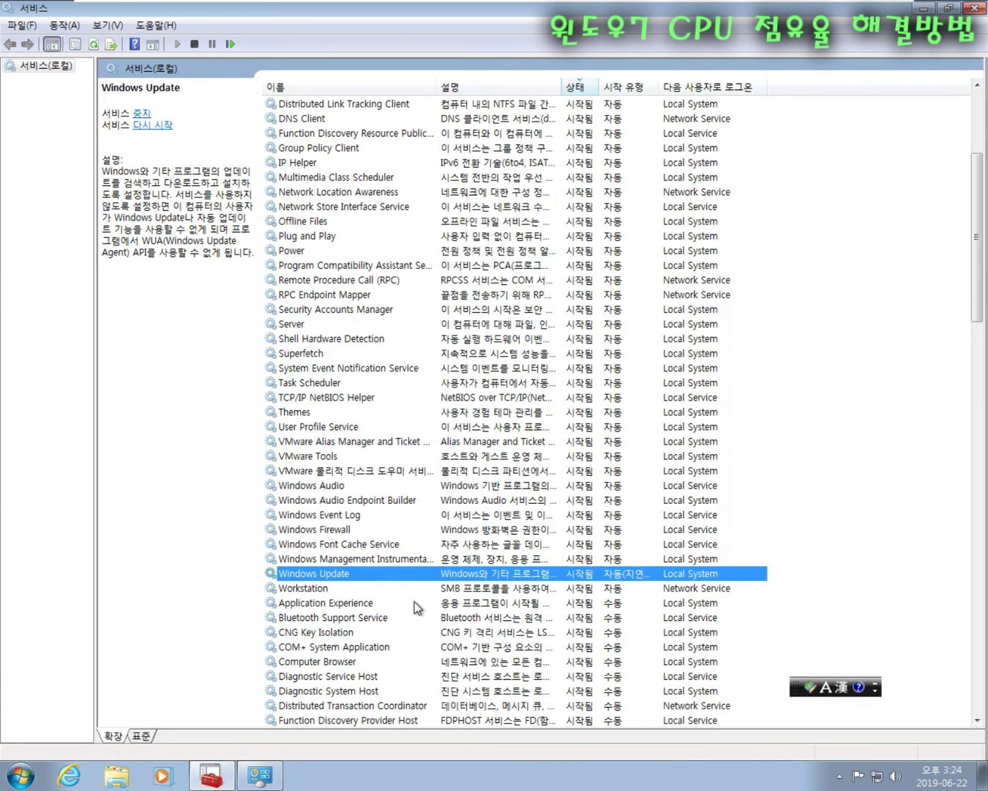
click(320, 486)
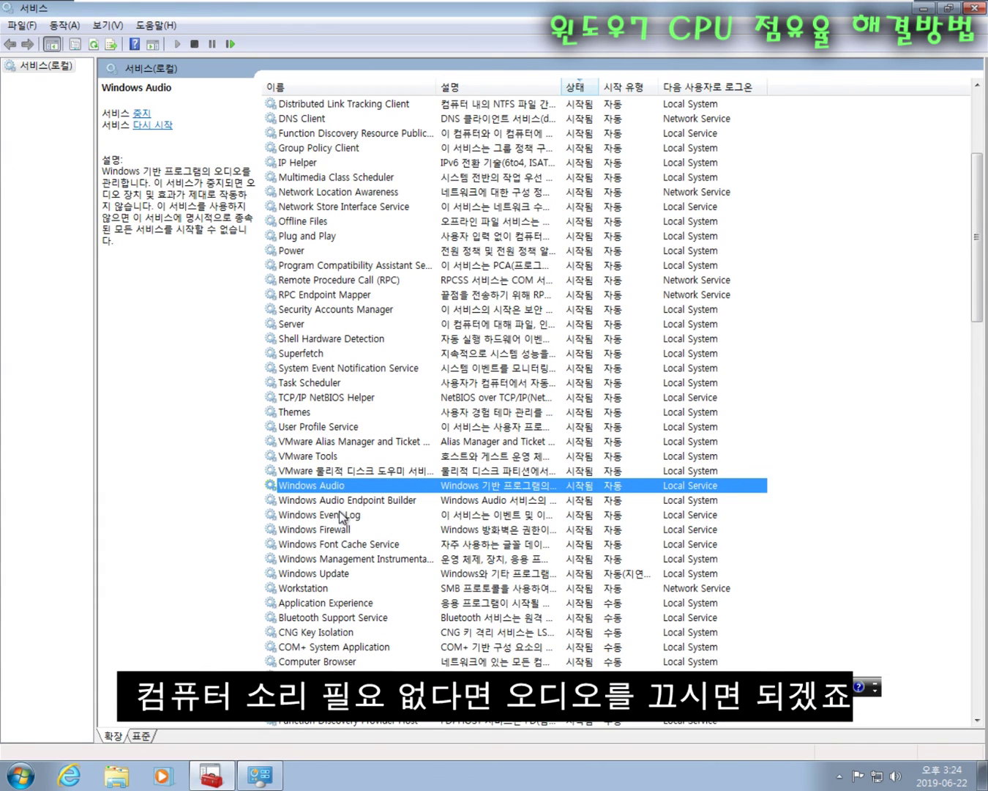
click(340, 515)
- Review the startup type options in Windows Audio's properties, cancel without changes and select Windows Event Log
double_click(333, 485)
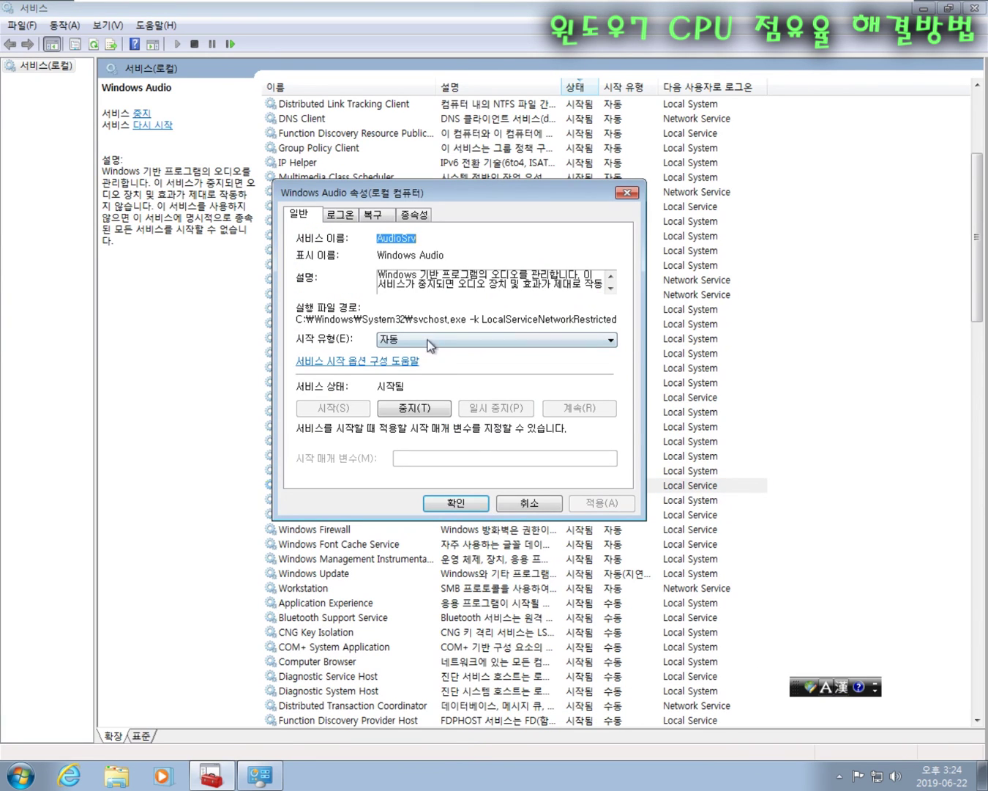
click(431, 339)
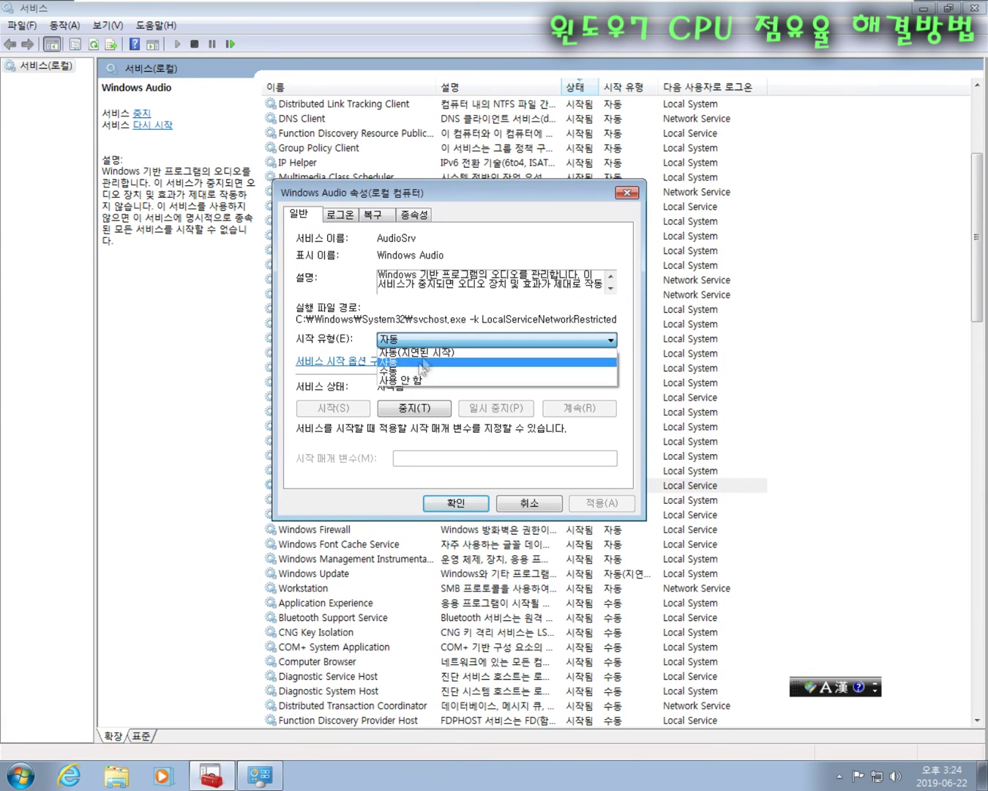
click(531, 504)
click(532, 503)
click(346, 519)
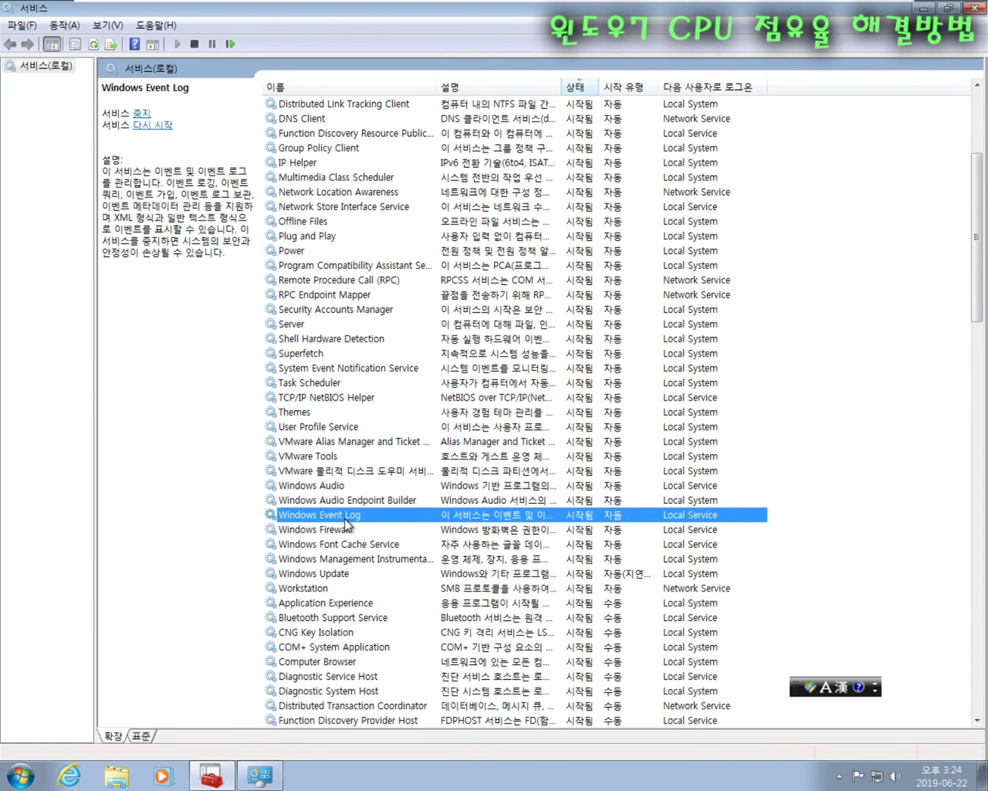
- Check the descriptions of automatically started services such as Base Filtering Engine, Server, IP Helper, Offline Files and Network Store Interface Service
scroll(345, 521, up, 5)
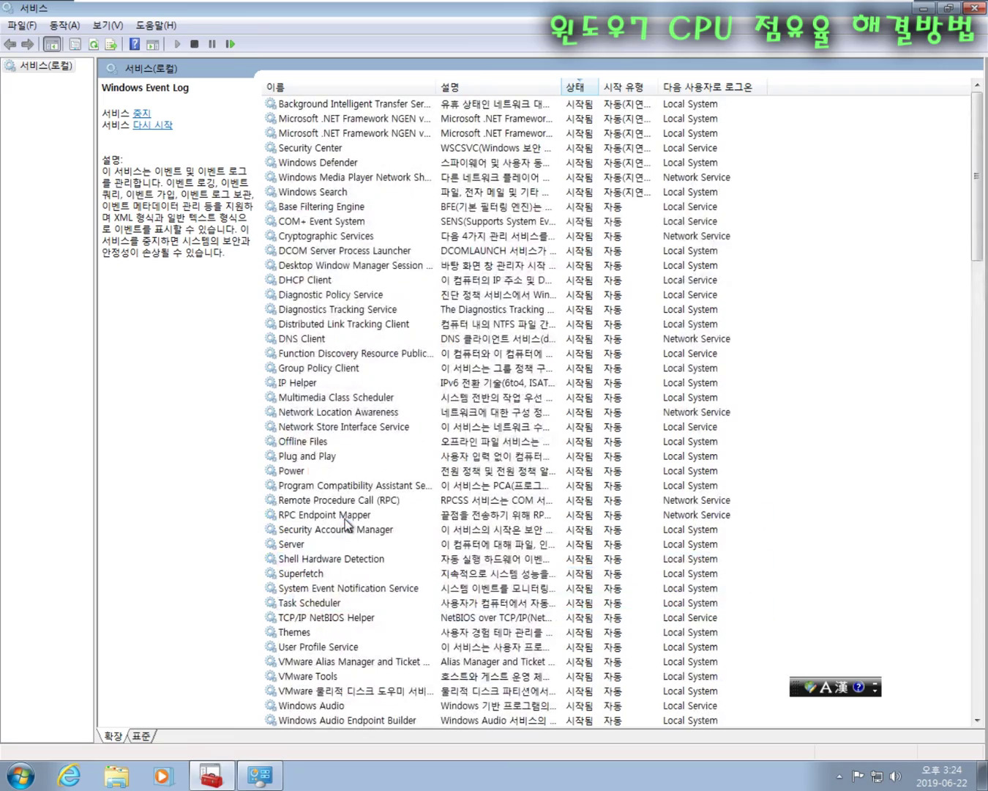
click(344, 207)
click(387, 456)
click(336, 544)
click(346, 399)
click(350, 355)
click(359, 266)
click(345, 193)
click(303, 309)
click(311, 383)
click(311, 441)
click(314, 501)
click(316, 559)
click(319, 501)
click(330, 427)
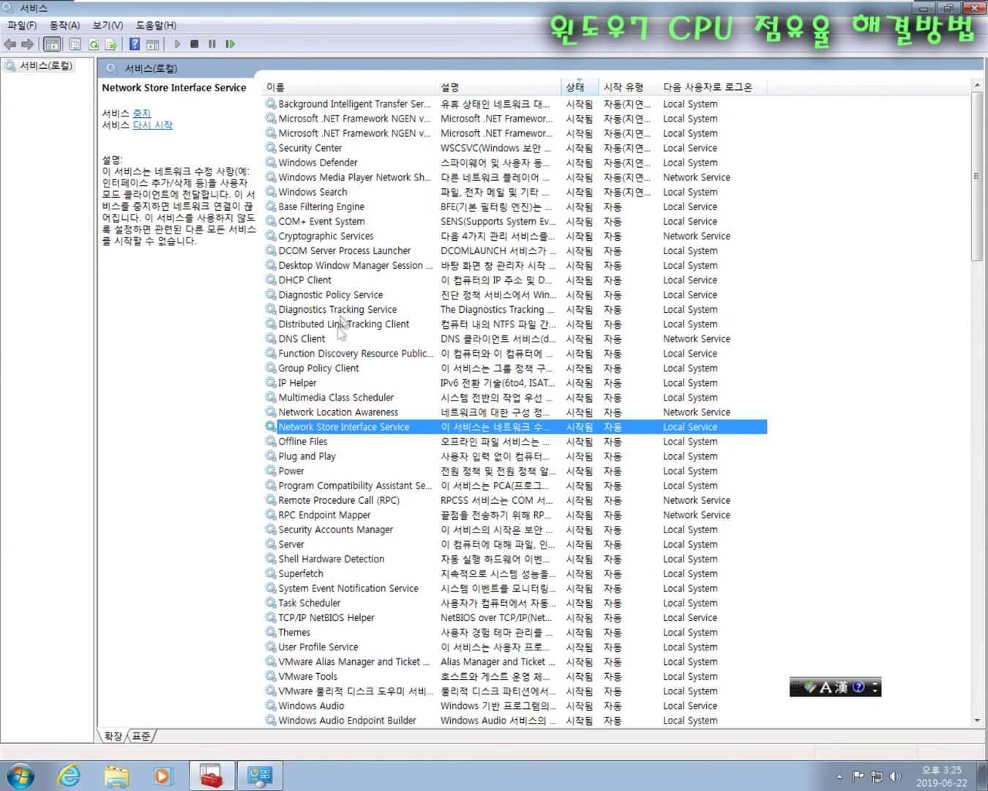
- Read what Diagnostic Policy Service, Distributed Link Tracking Client, Multimedia Class Scheduler, DCOM Server Process Launcher and Cryptographic Services do
click(338, 310)
click(312, 355)
click(322, 222)
click(341, 295)
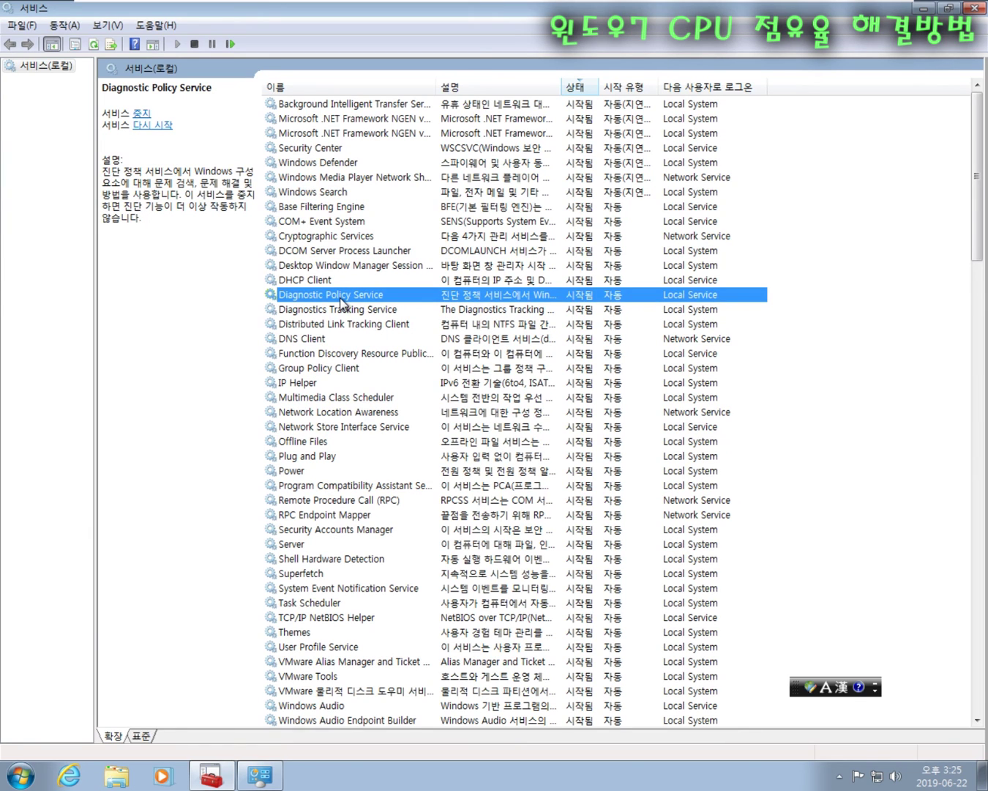
click(342, 324)
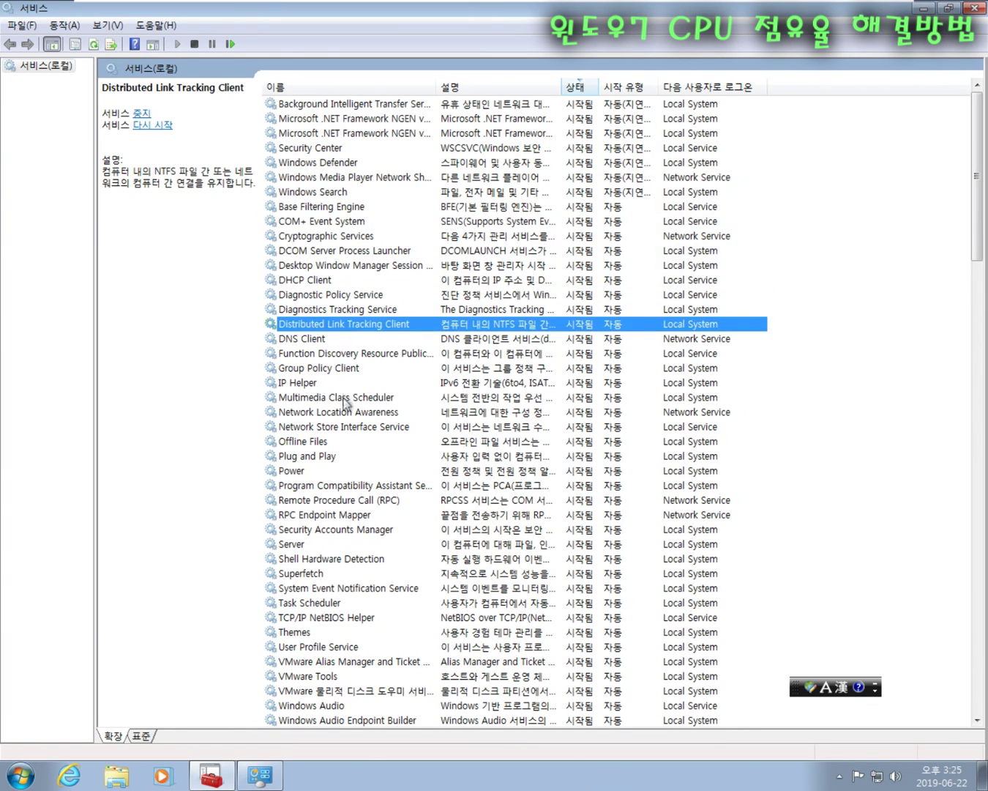
click(342, 399)
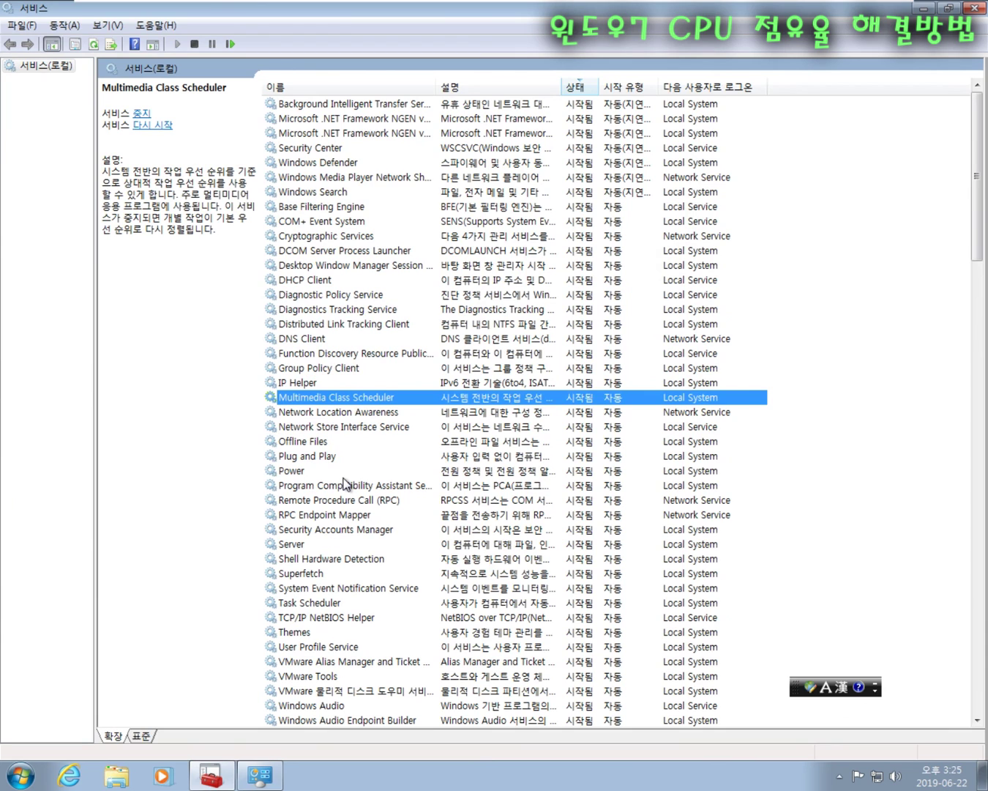
click(370, 249)
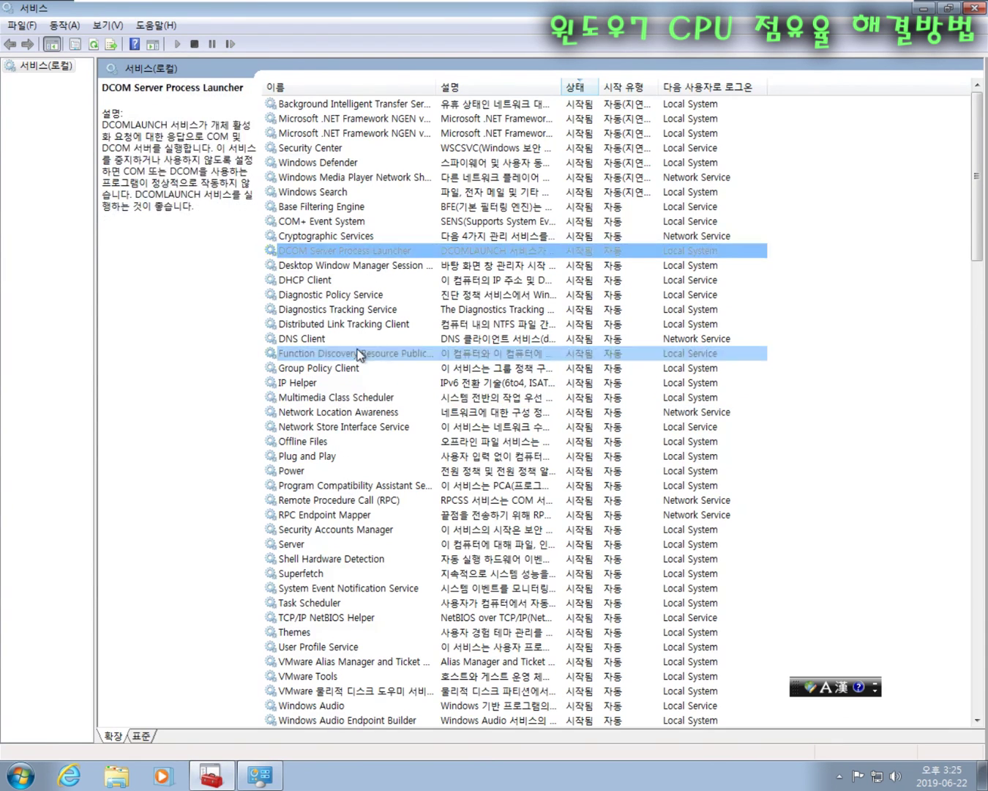
click(342, 236)
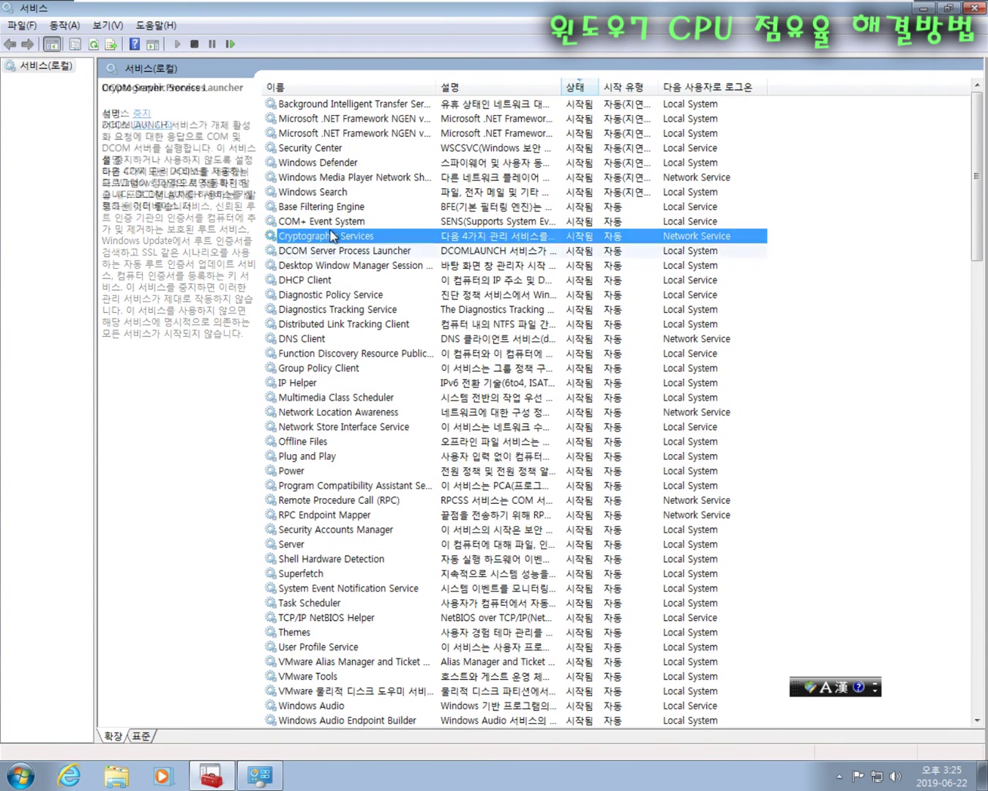
click(350, 191)
click(352, 249)
click(355, 353)
click(339, 326)
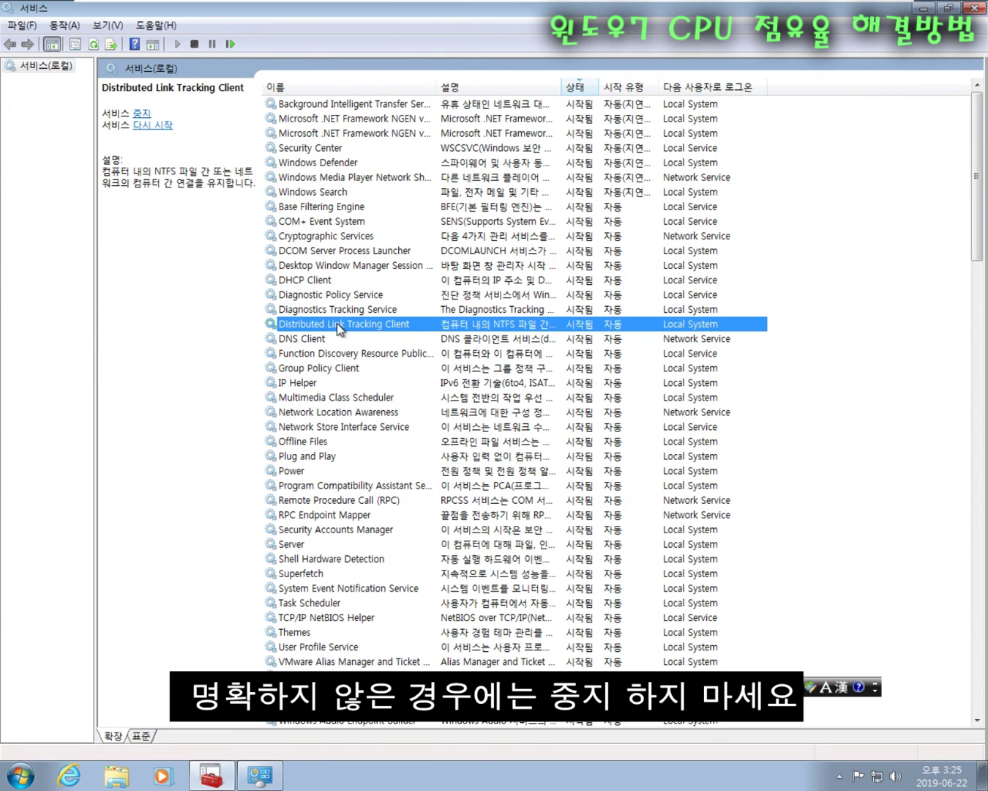
scroll(339, 328, down, 3)
scroll(560, 270, up, 3)
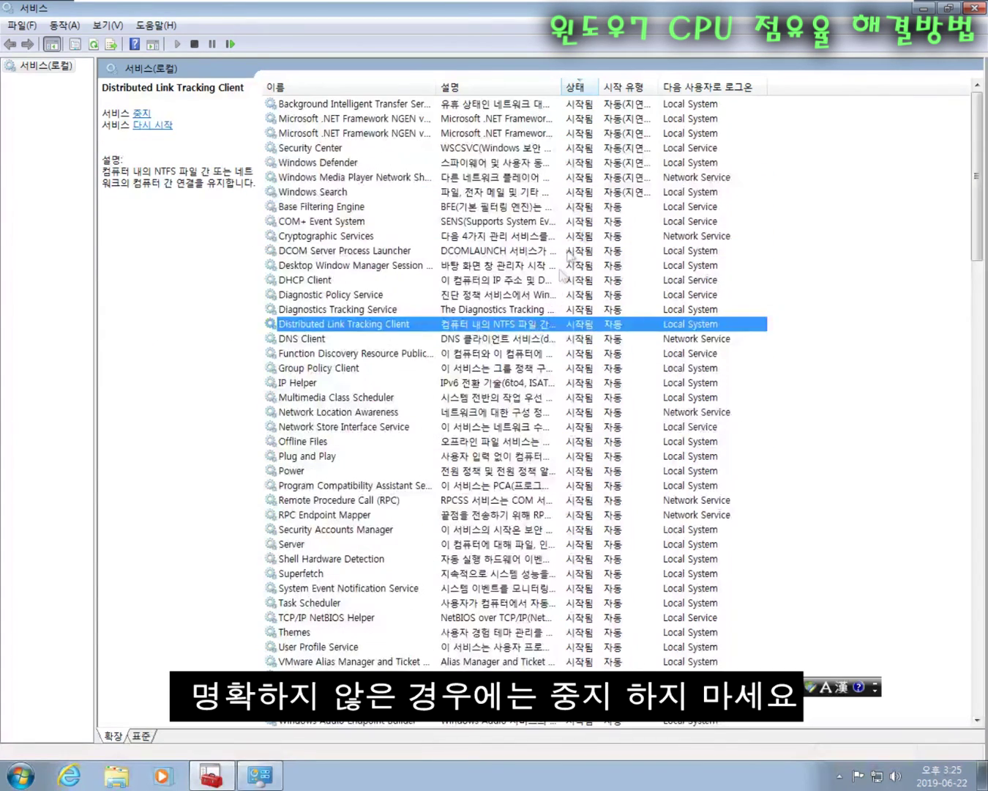
- Examine further started services, including Plug and Play, Group Policy Client and DHCP Client, and read their descriptions
click(587, 106)
click(572, 191)
click(571, 264)
click(570, 294)
click(569, 383)
click(528, 397)
click(365, 455)
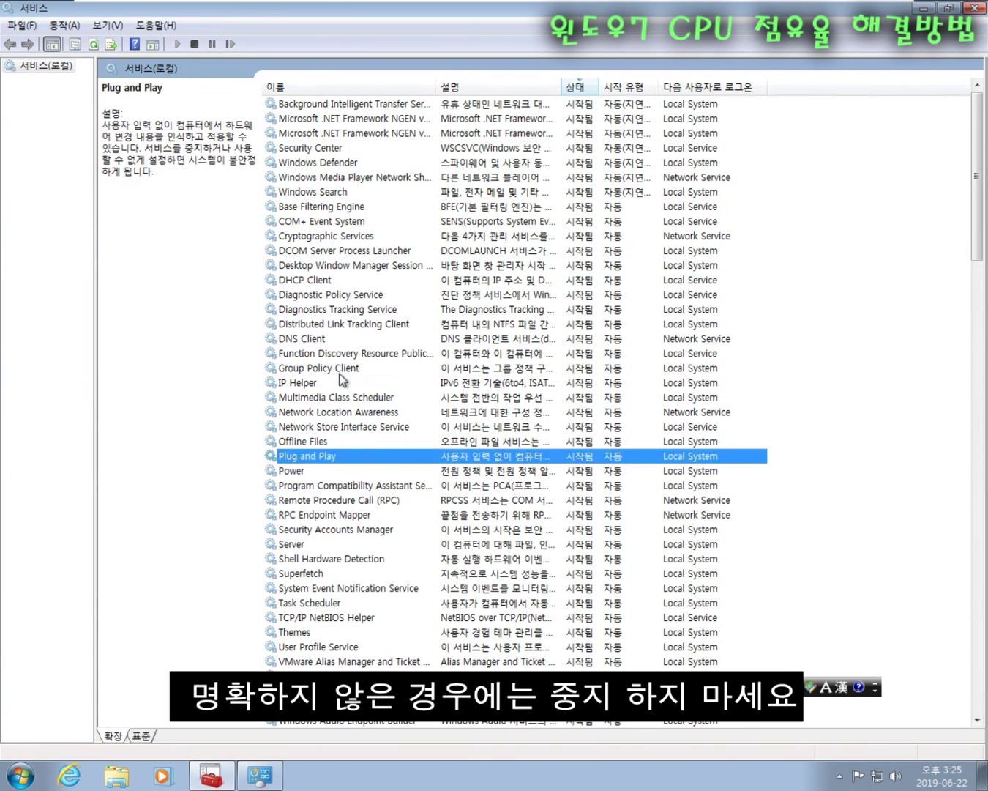
click(340, 370)
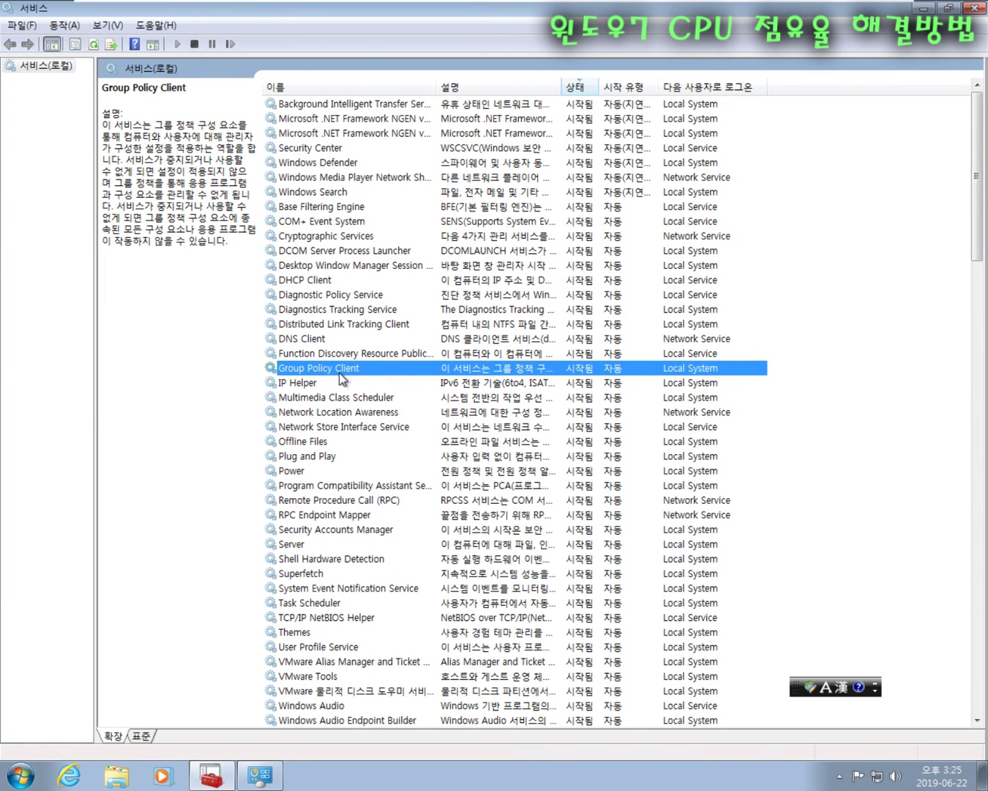
click(380, 457)
scroll(379, 458, down, 2)
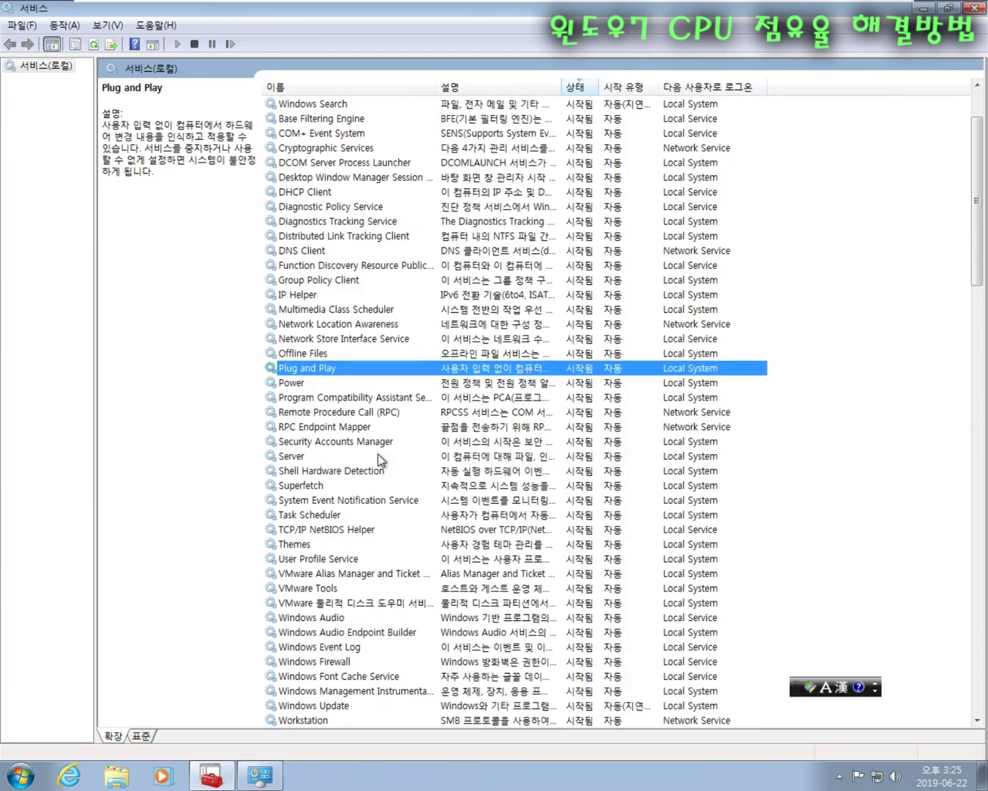
scroll(379, 459, down, 4)
scroll(379, 459, up, 6)
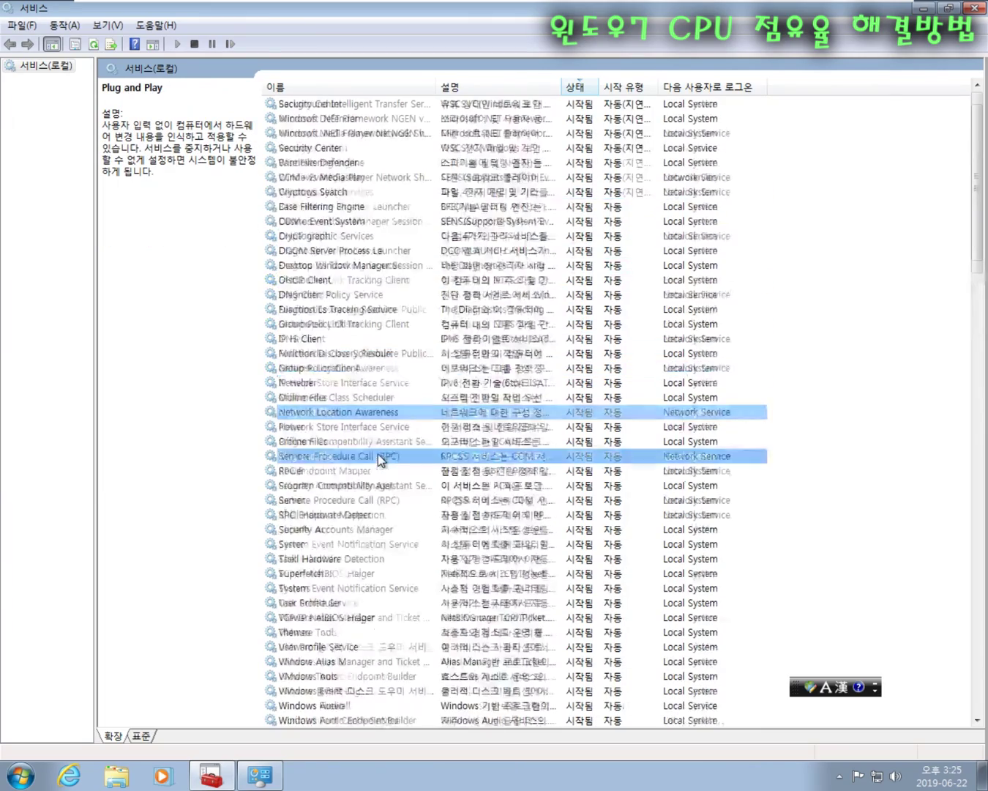
click(328, 281)
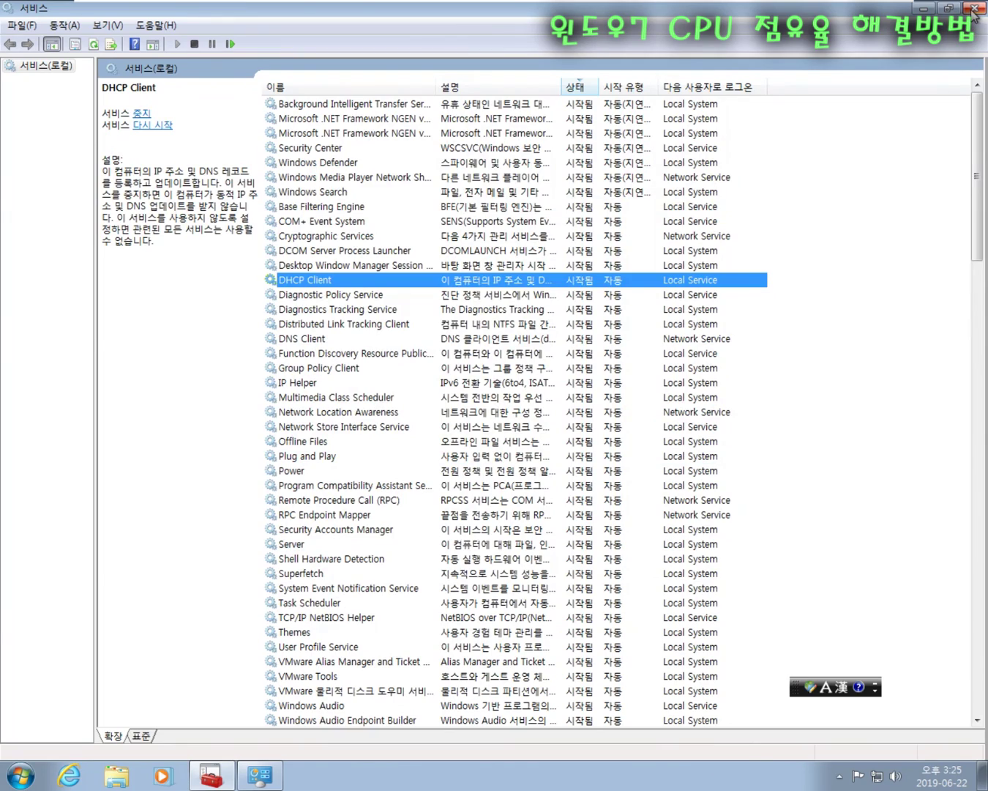
- Close the Services window, bring up the Windows Update window and move it next to the desktop icons
click(974, 7)
click(202, 781)
drag(651, 173, 439, 91)
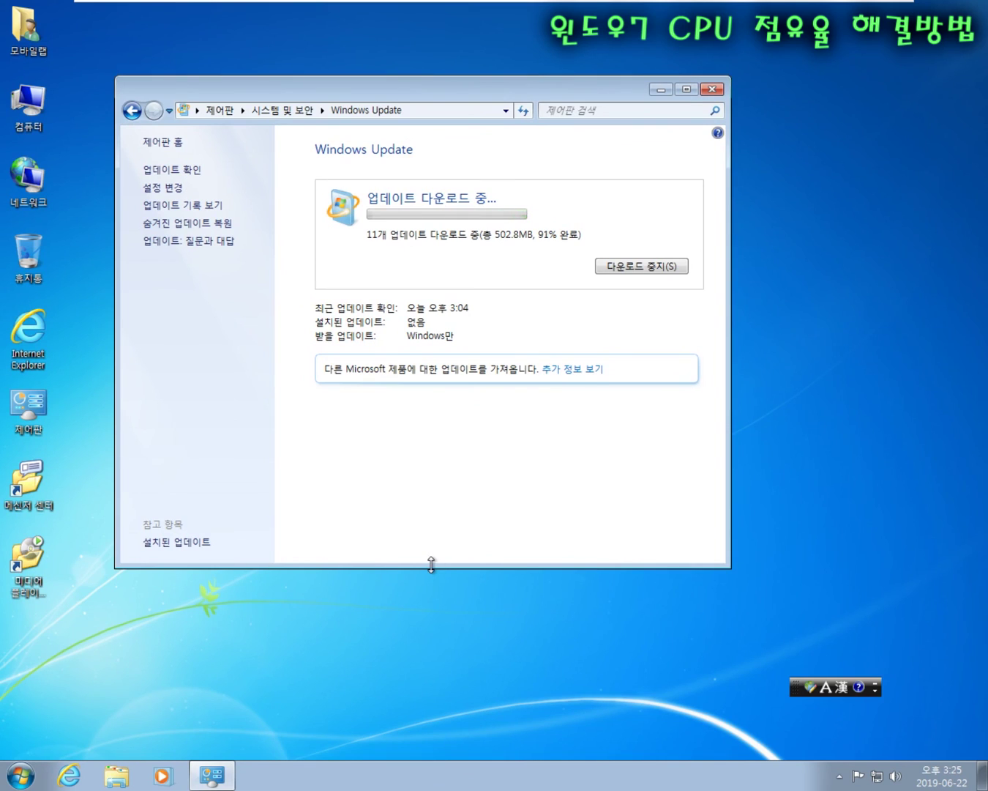